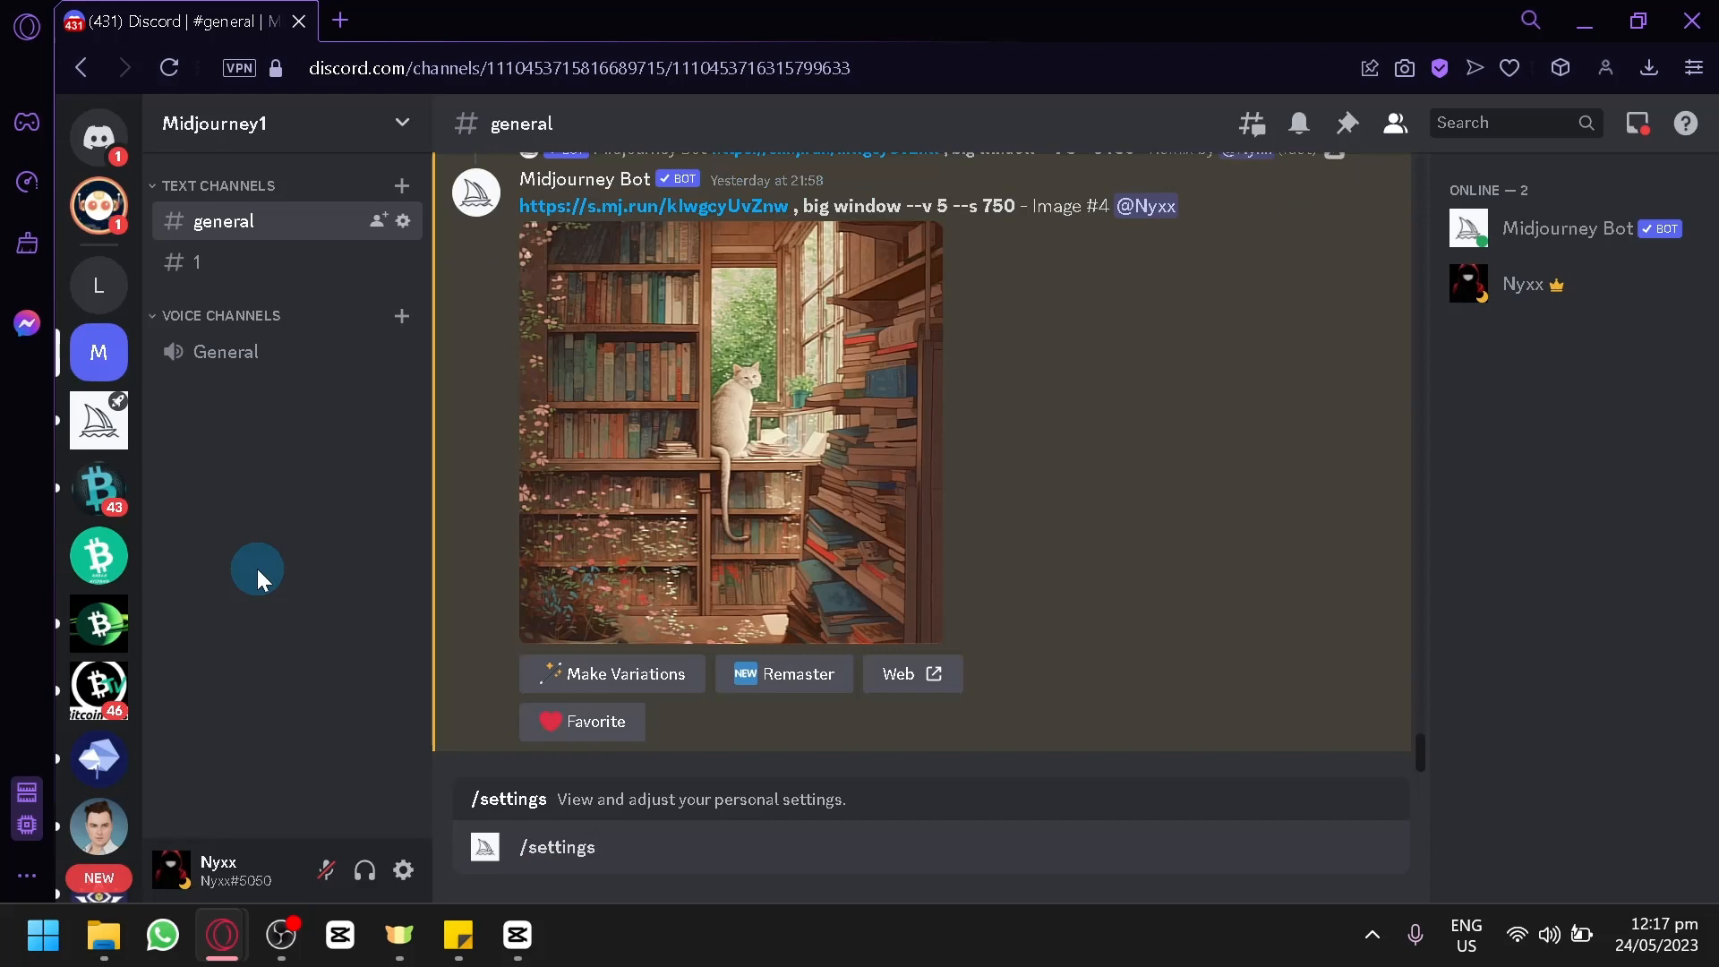
Step: Open the Midjourney bot's personal settings by submitting the /settings command in the general channel
key("Return")
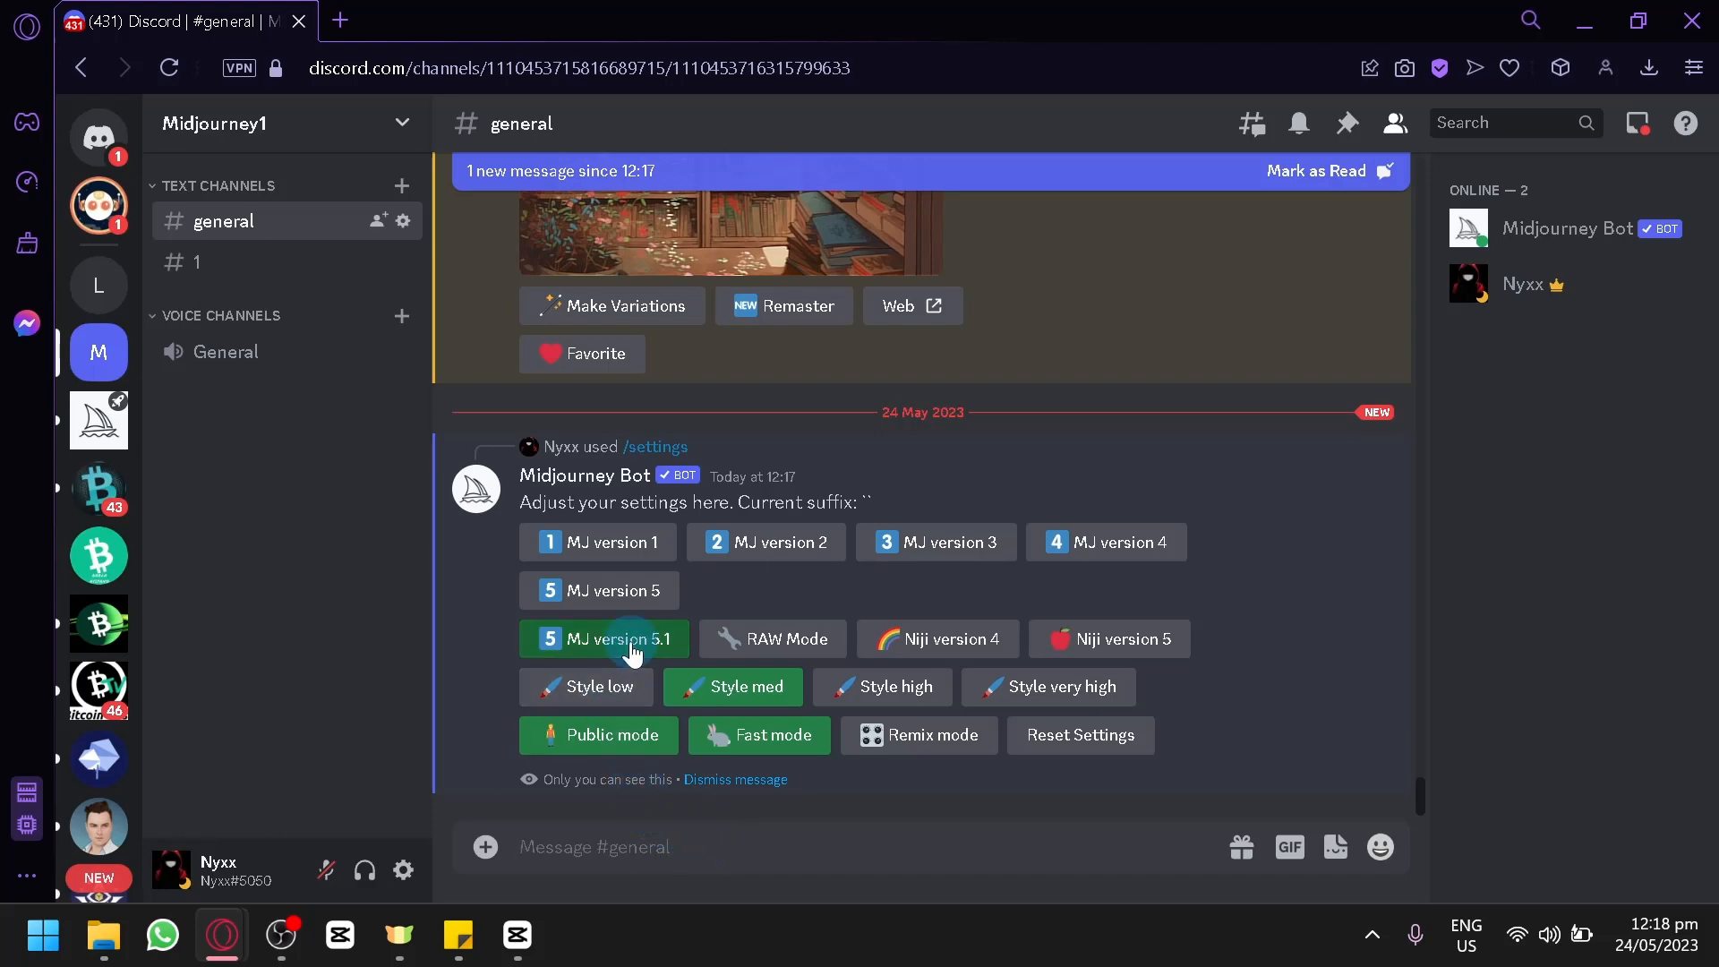
Step: Turn RAW Mode on for MJ version 5.1 and switch it back off
left_click(767, 639)
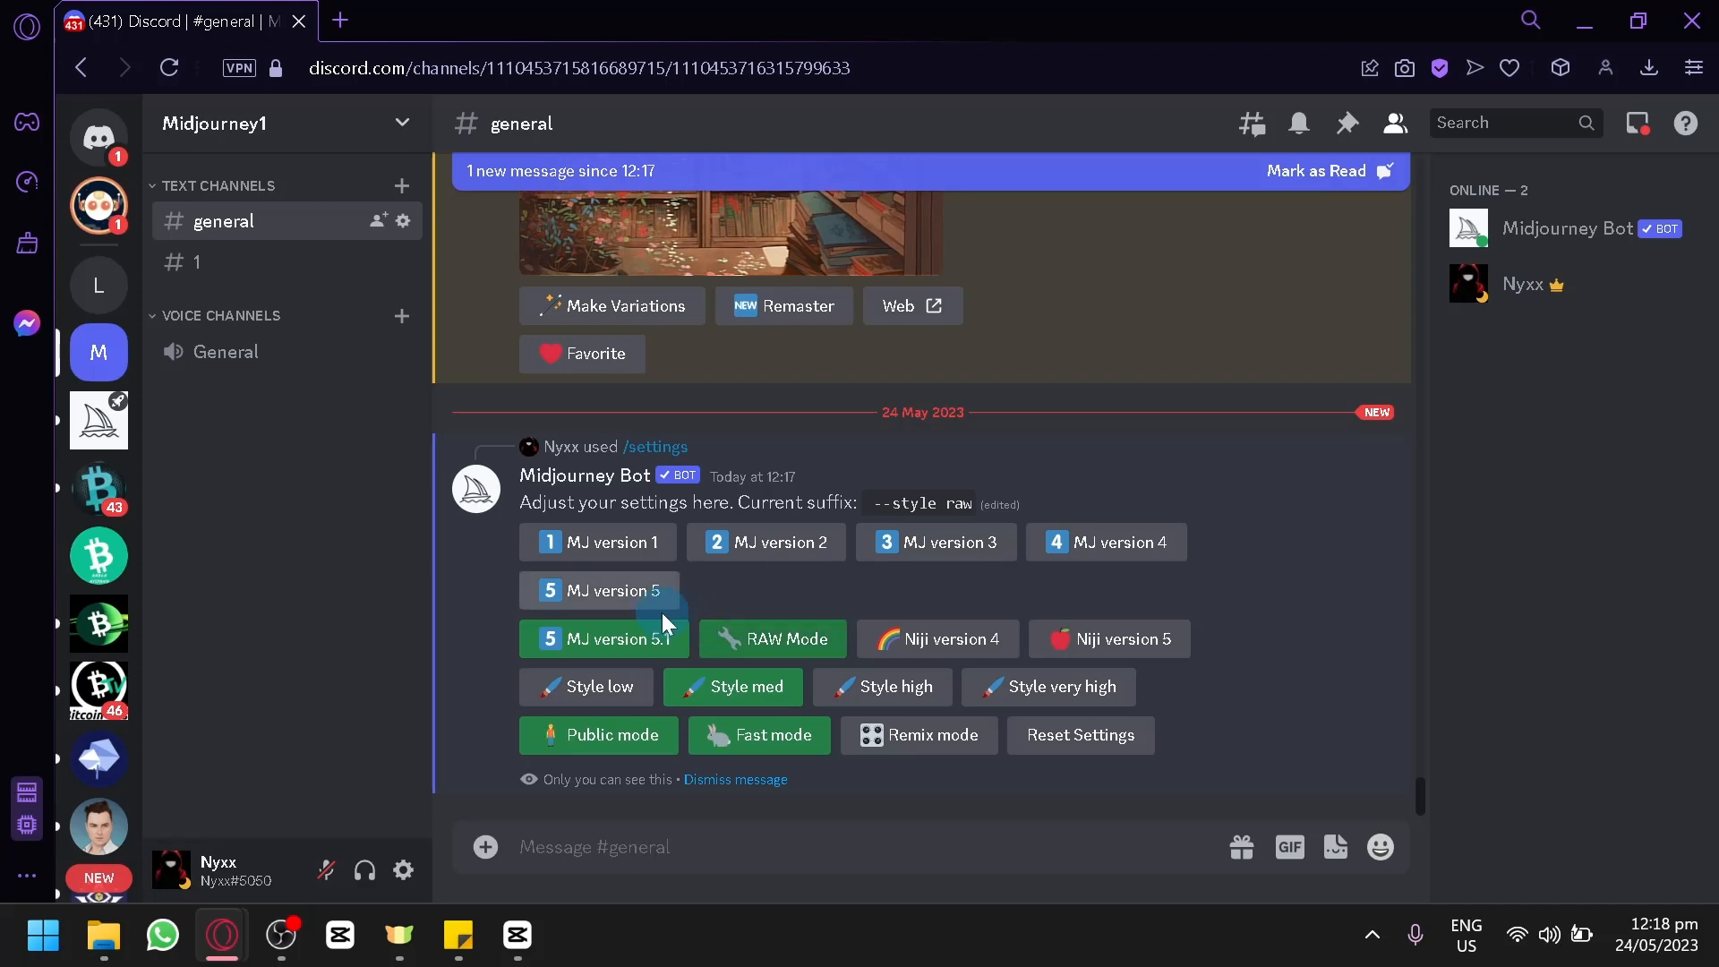
left_click(659, 641)
left_click(836, 634)
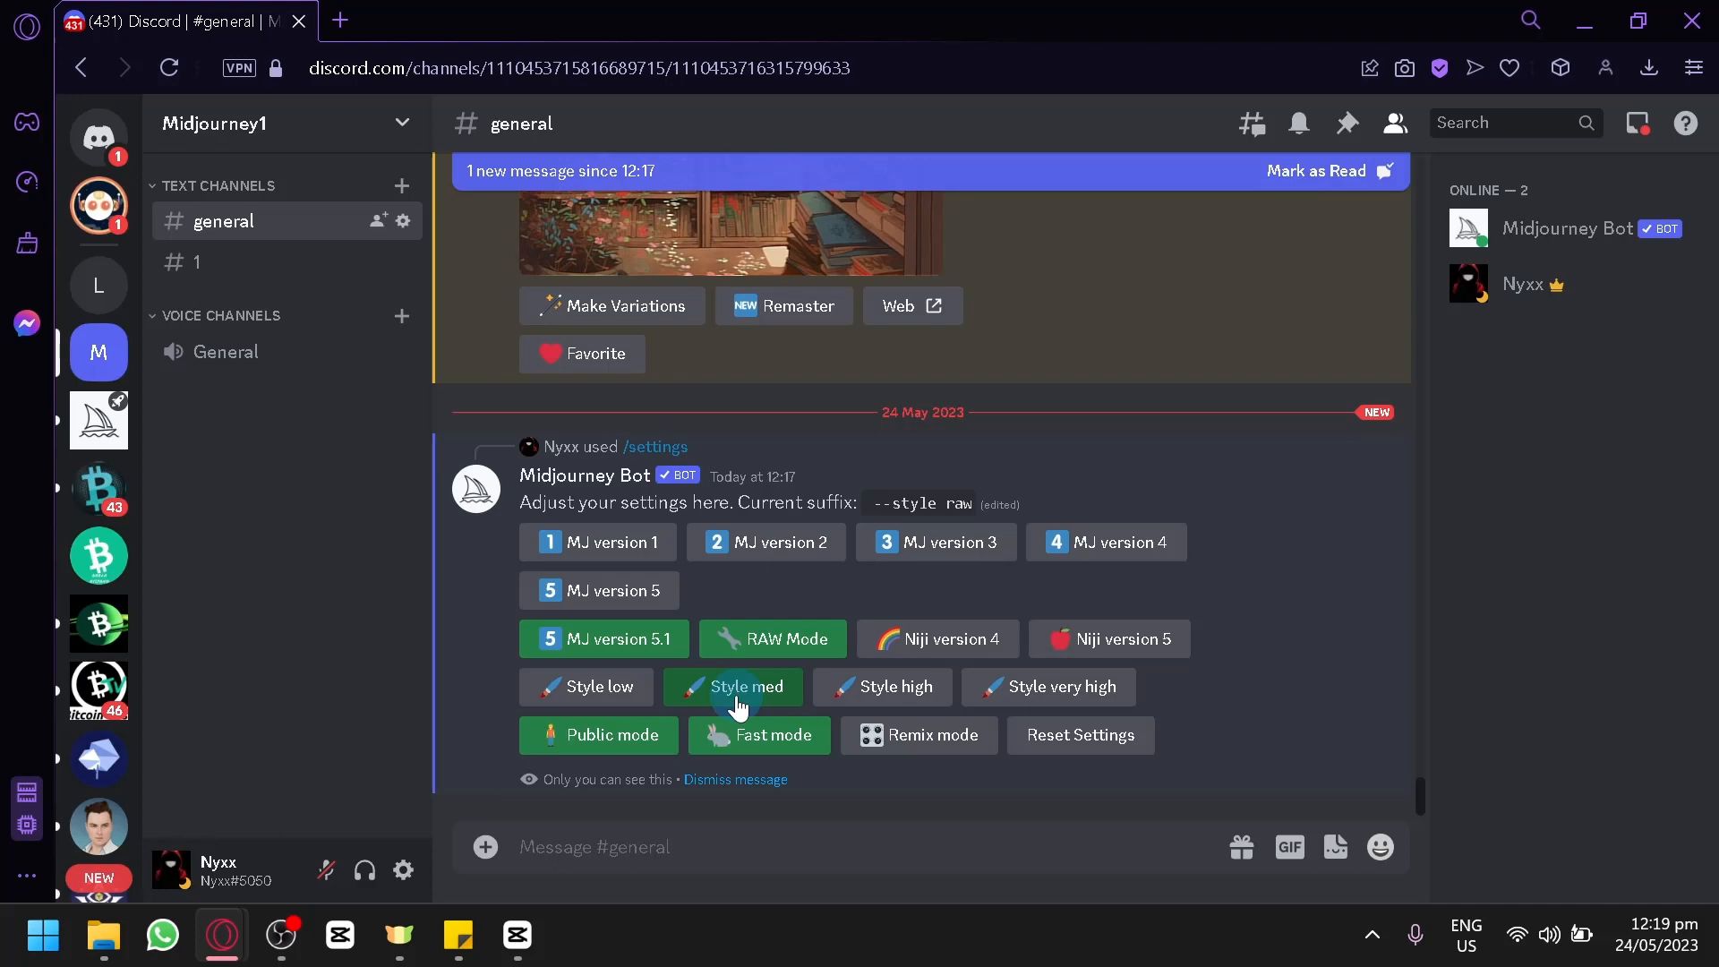
left_click(808, 648)
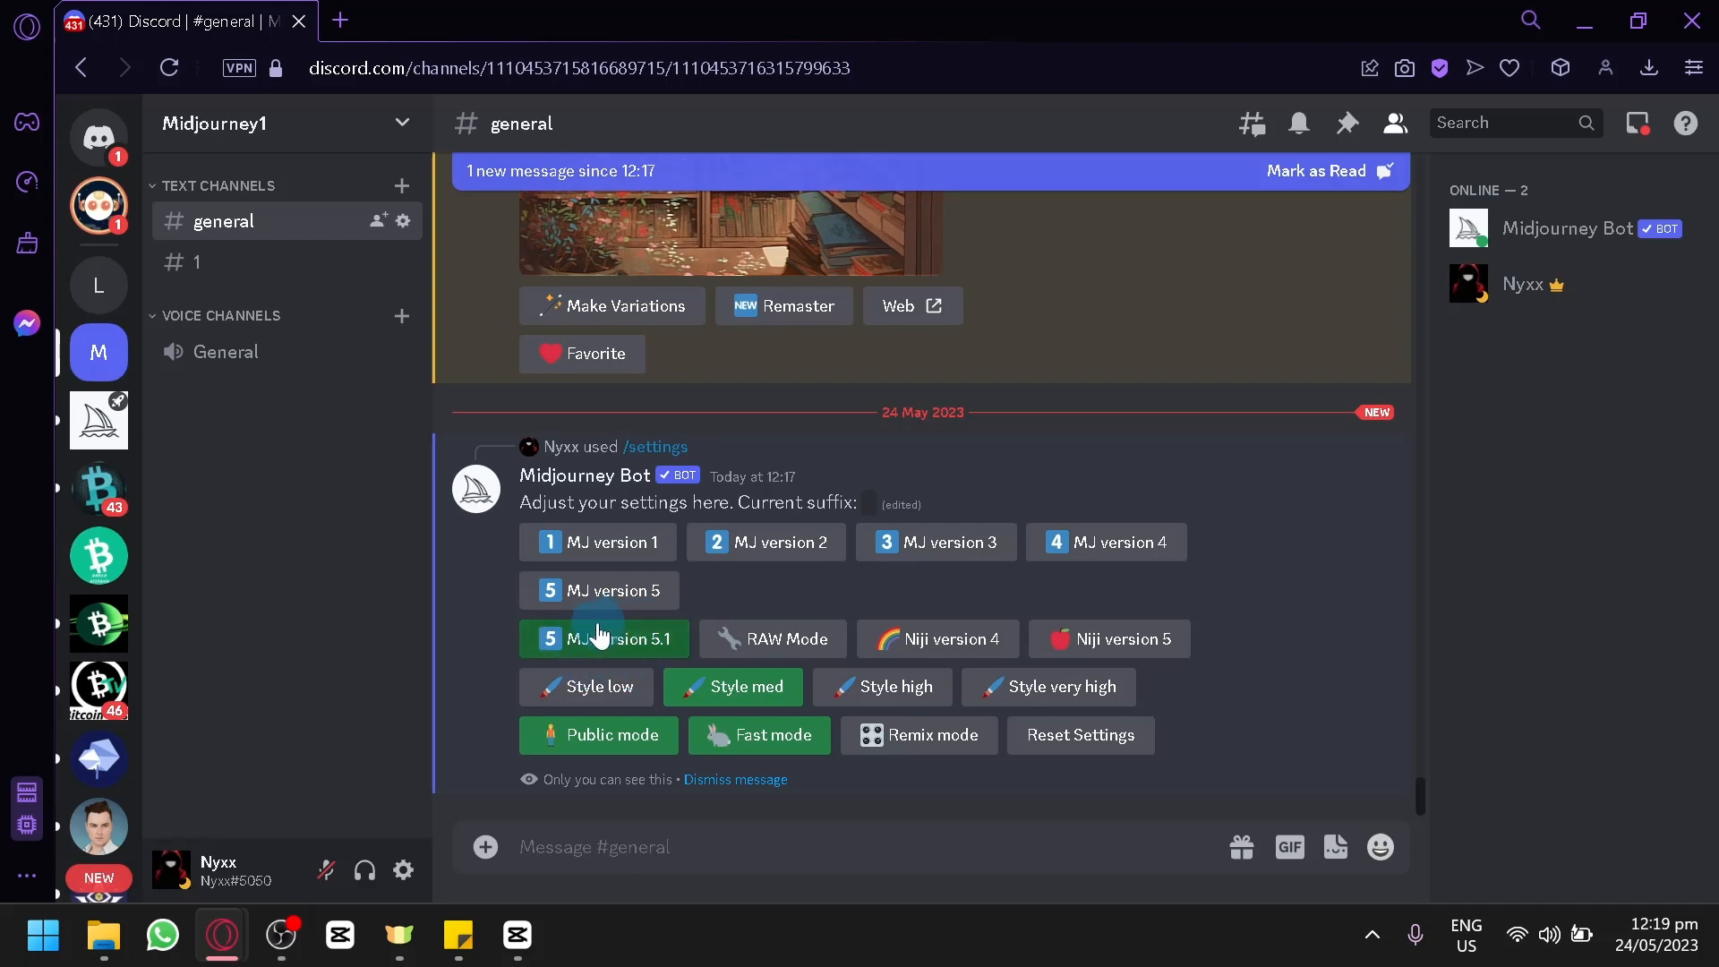
Step: Set the stylization to Style very high and try MJ version 5 before returning to MJ version 5.1
left_click(1037, 696)
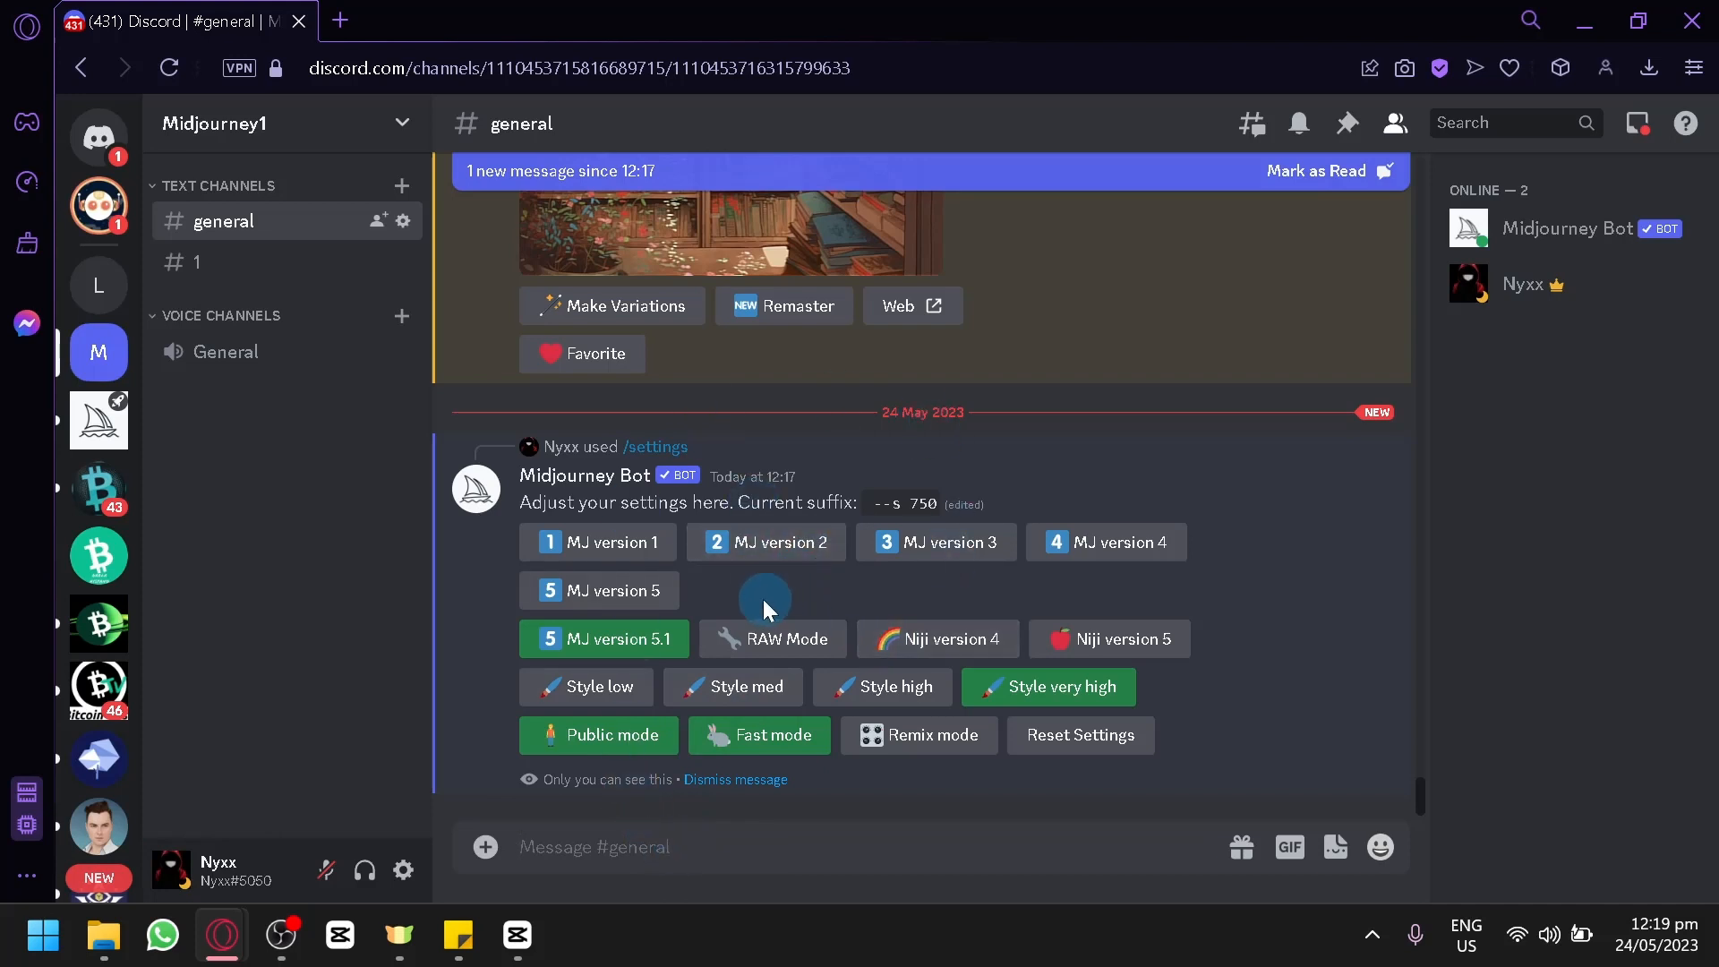
left_click(656, 605)
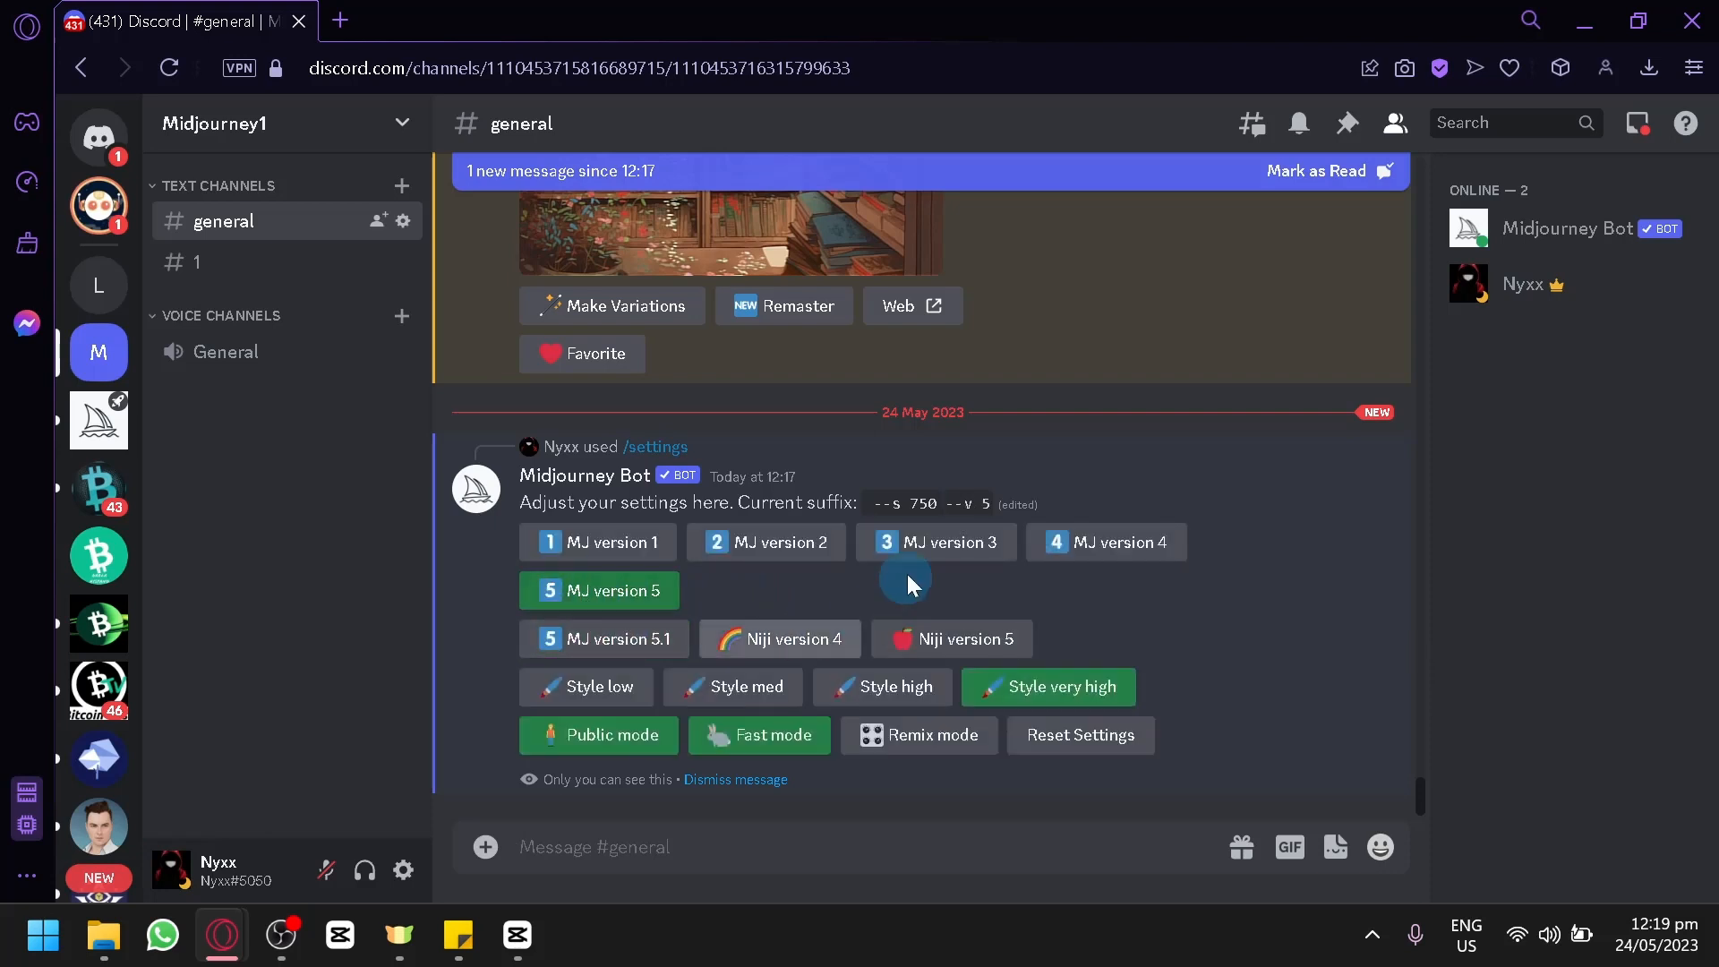
left_click_drag(874, 503, 975, 513)
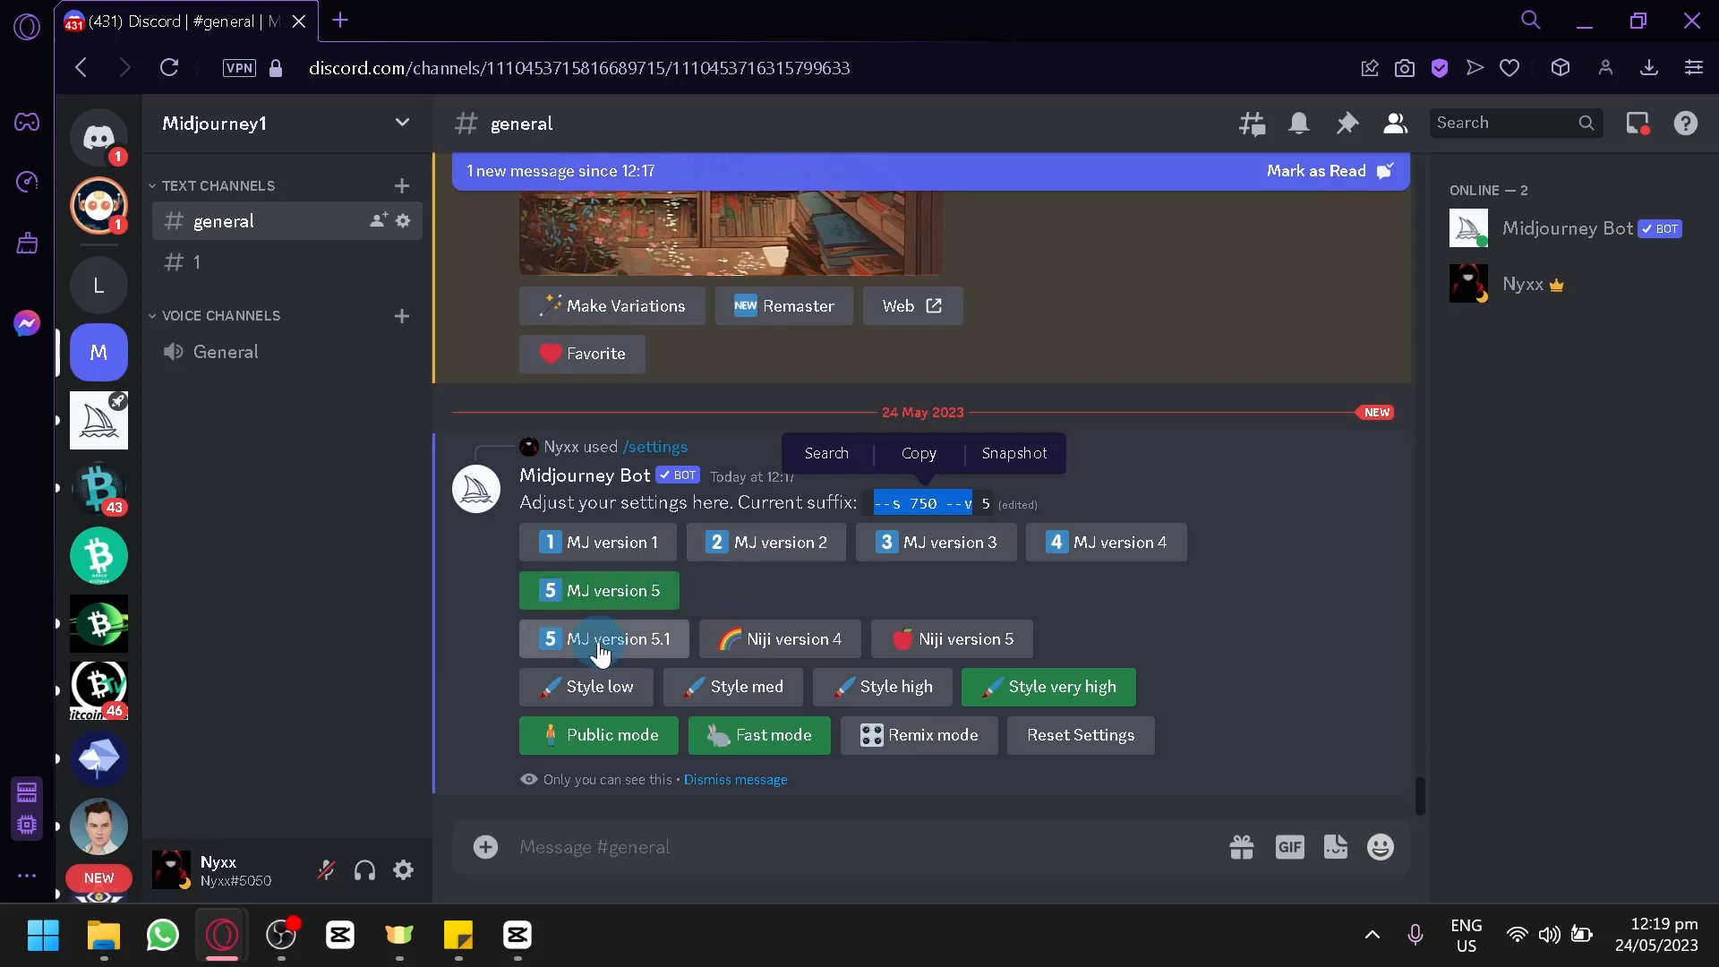
left_click(602, 640)
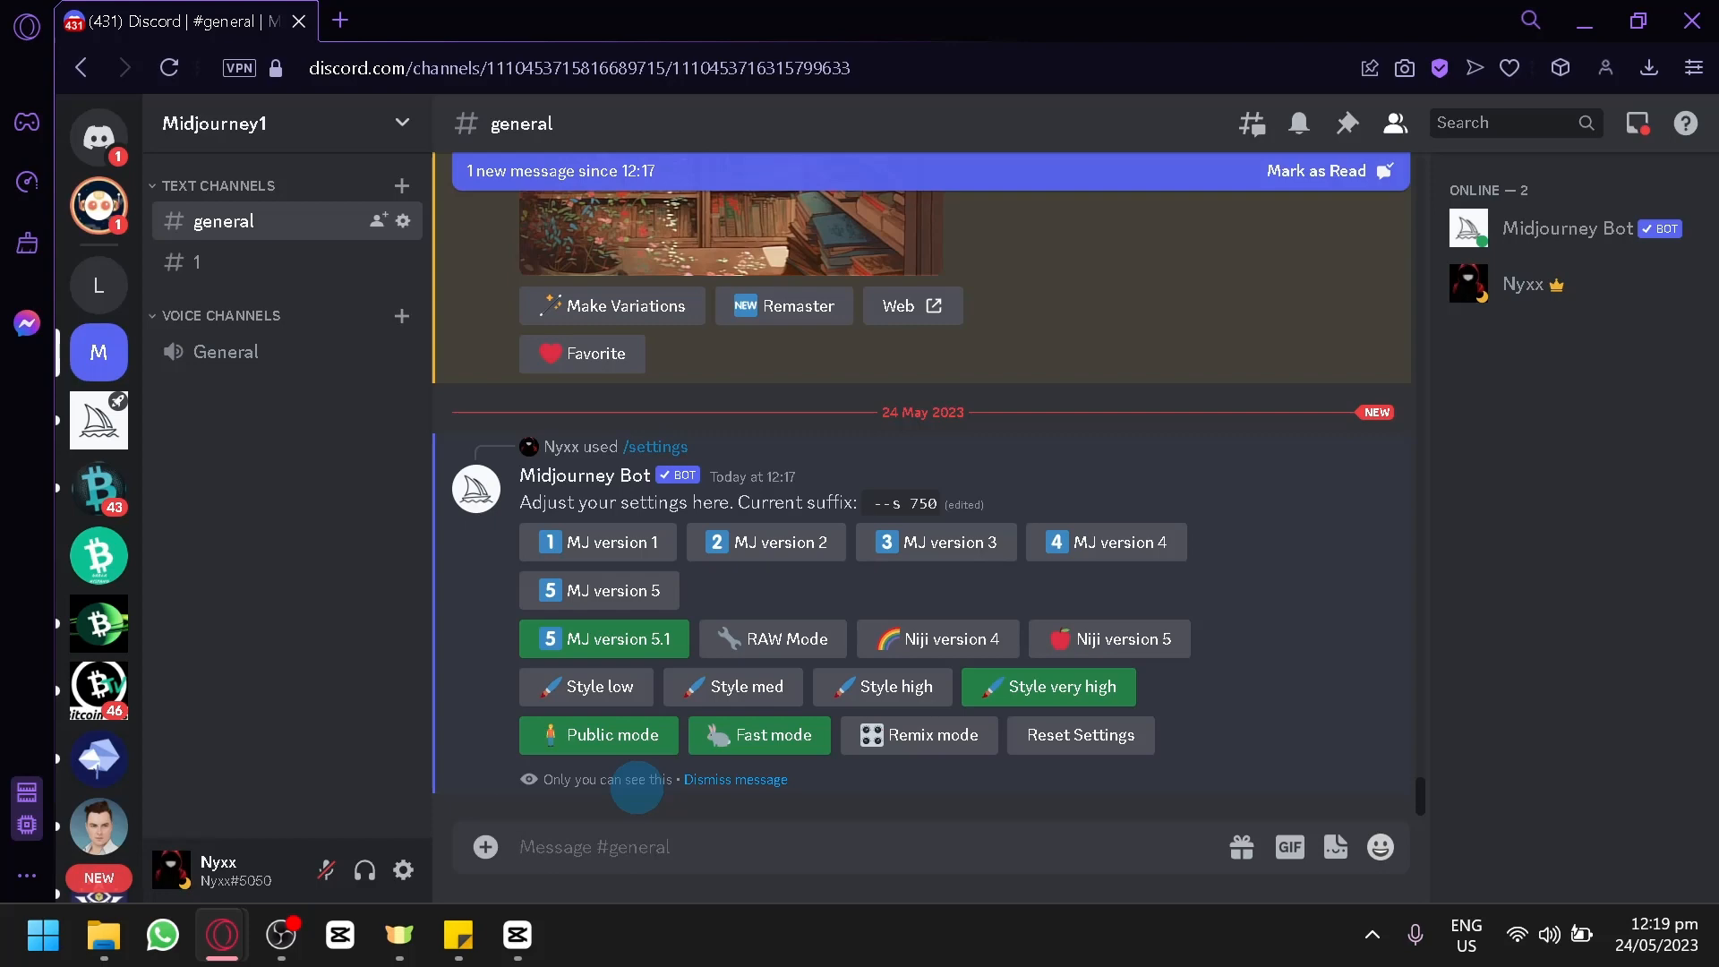
Step: Generate images with the /imagine command using the prompt "a dragon inside a jar"
type("/imagine")
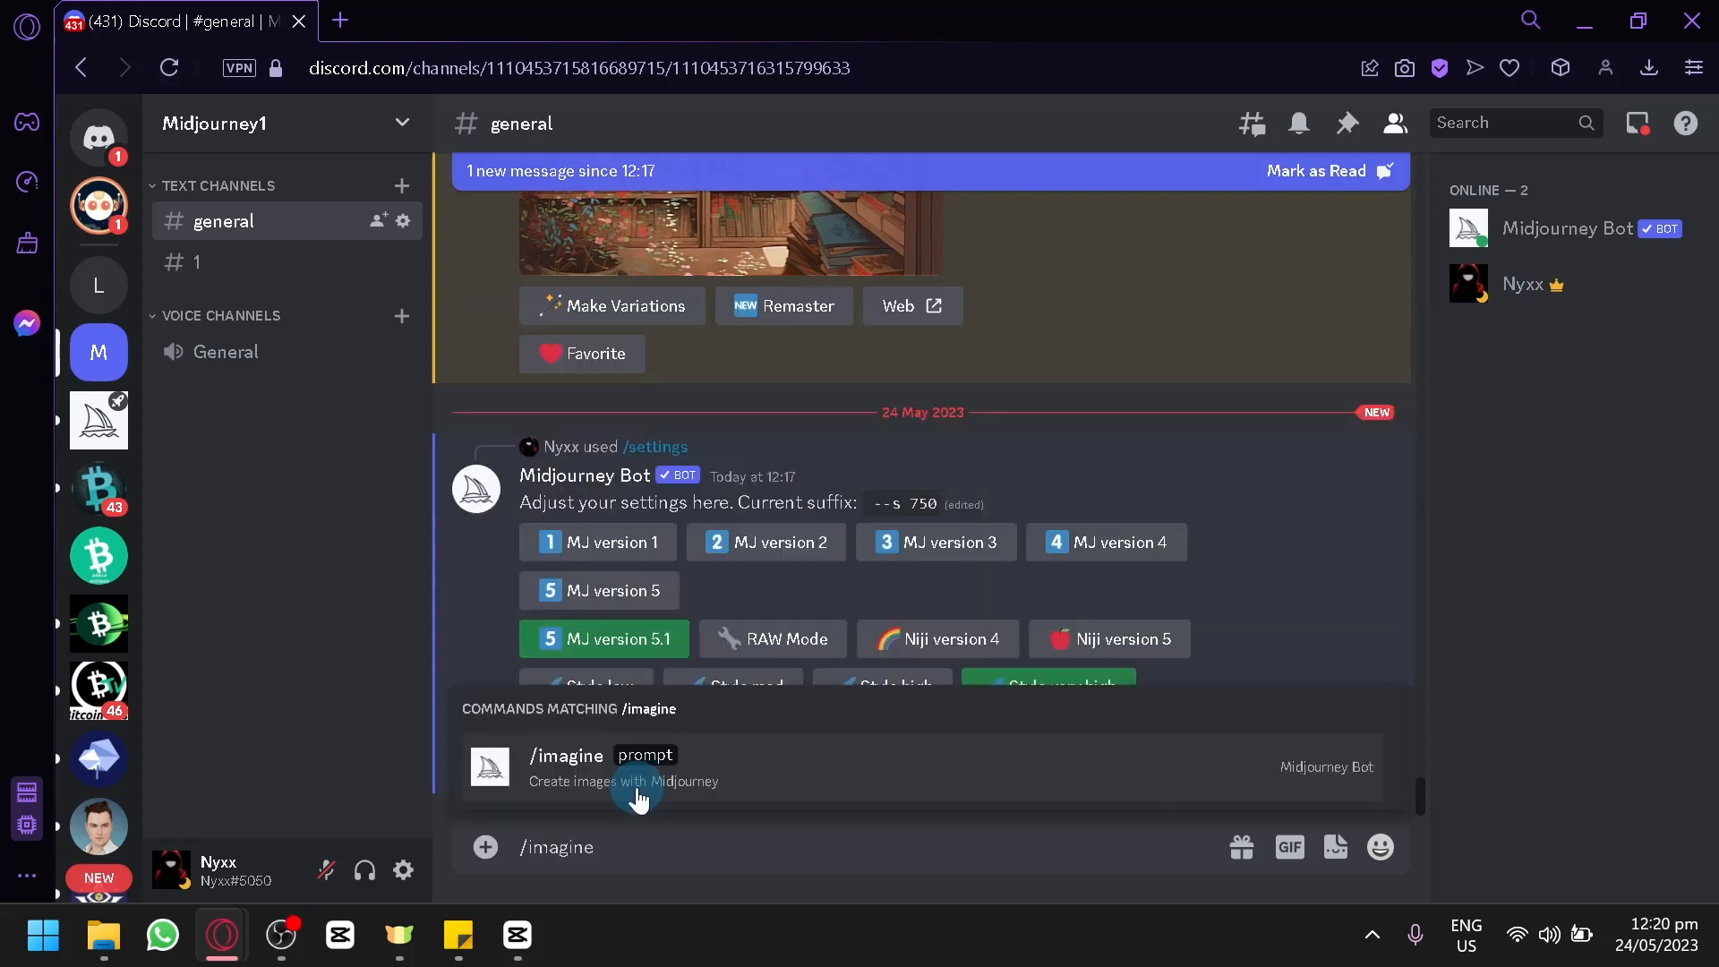
left_click(636, 791)
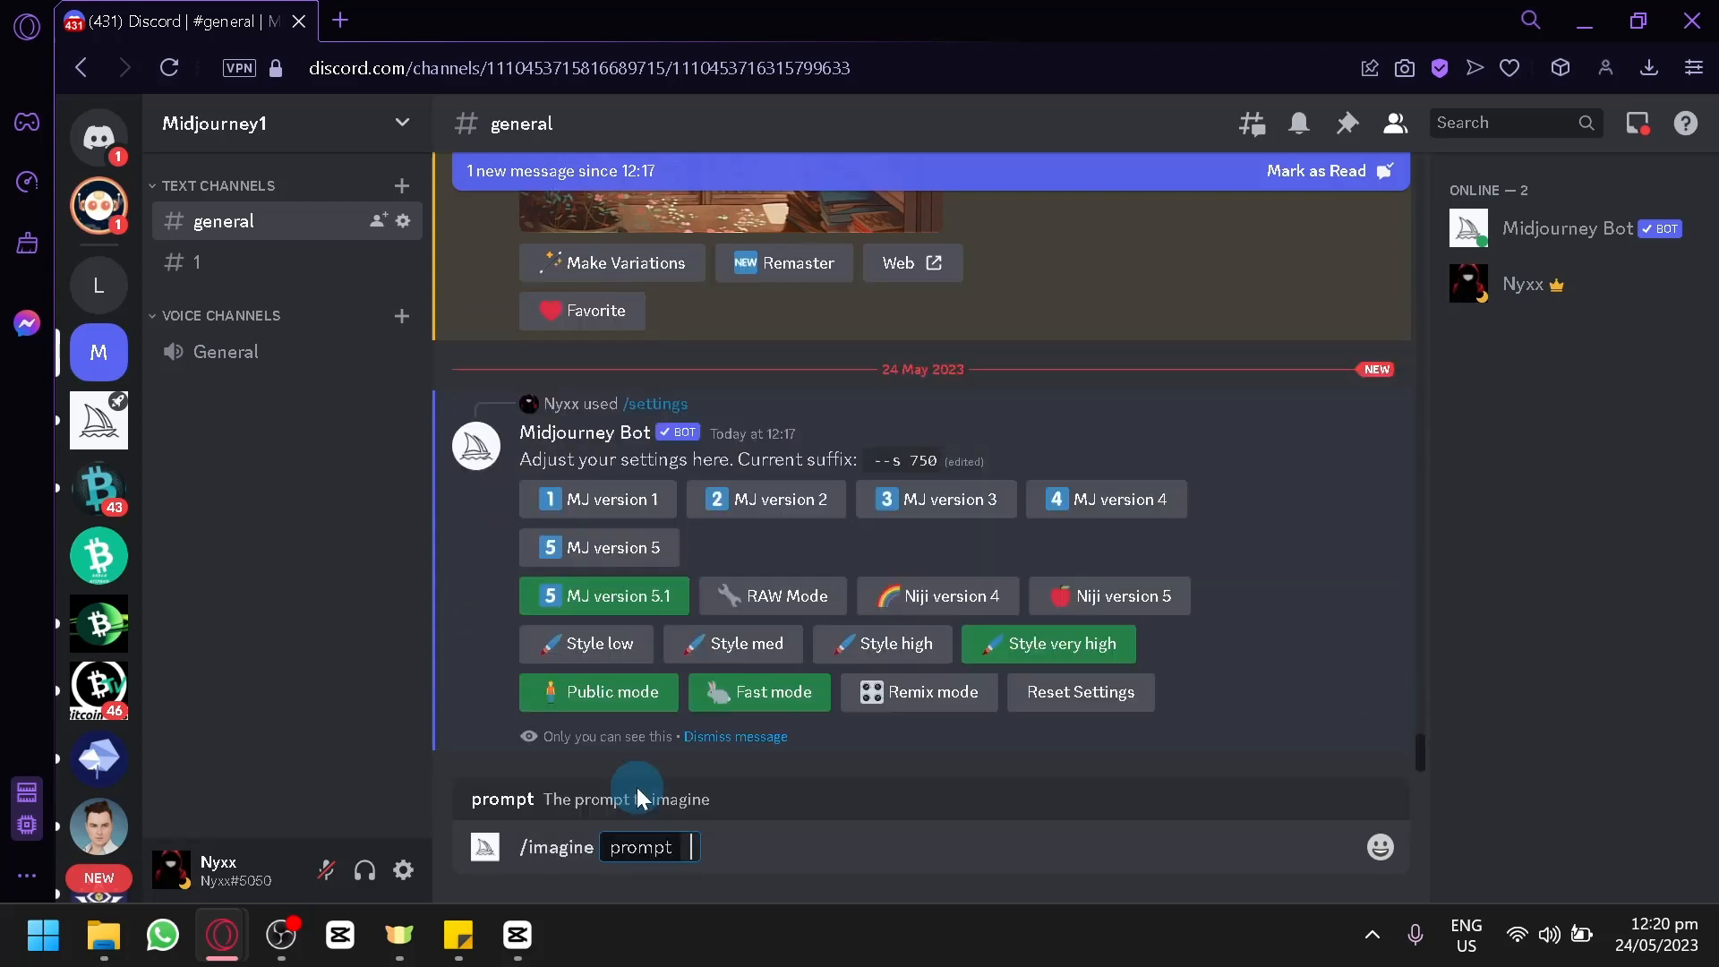
type("a dragon")
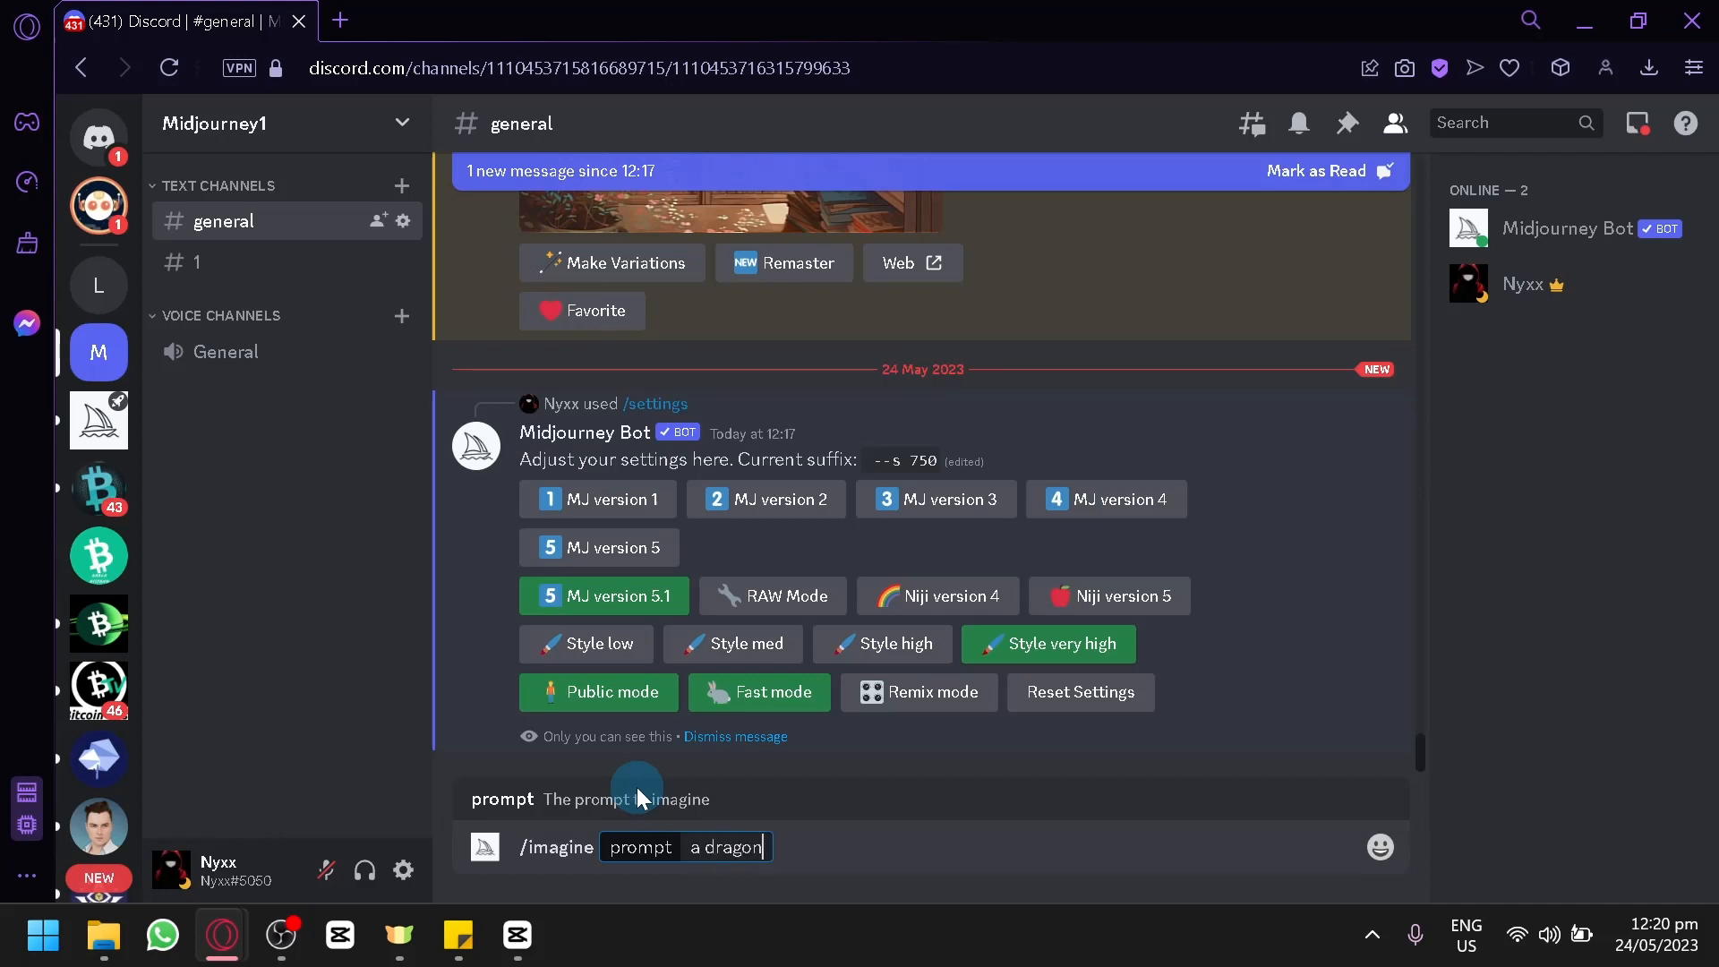
type(" inside a jar")
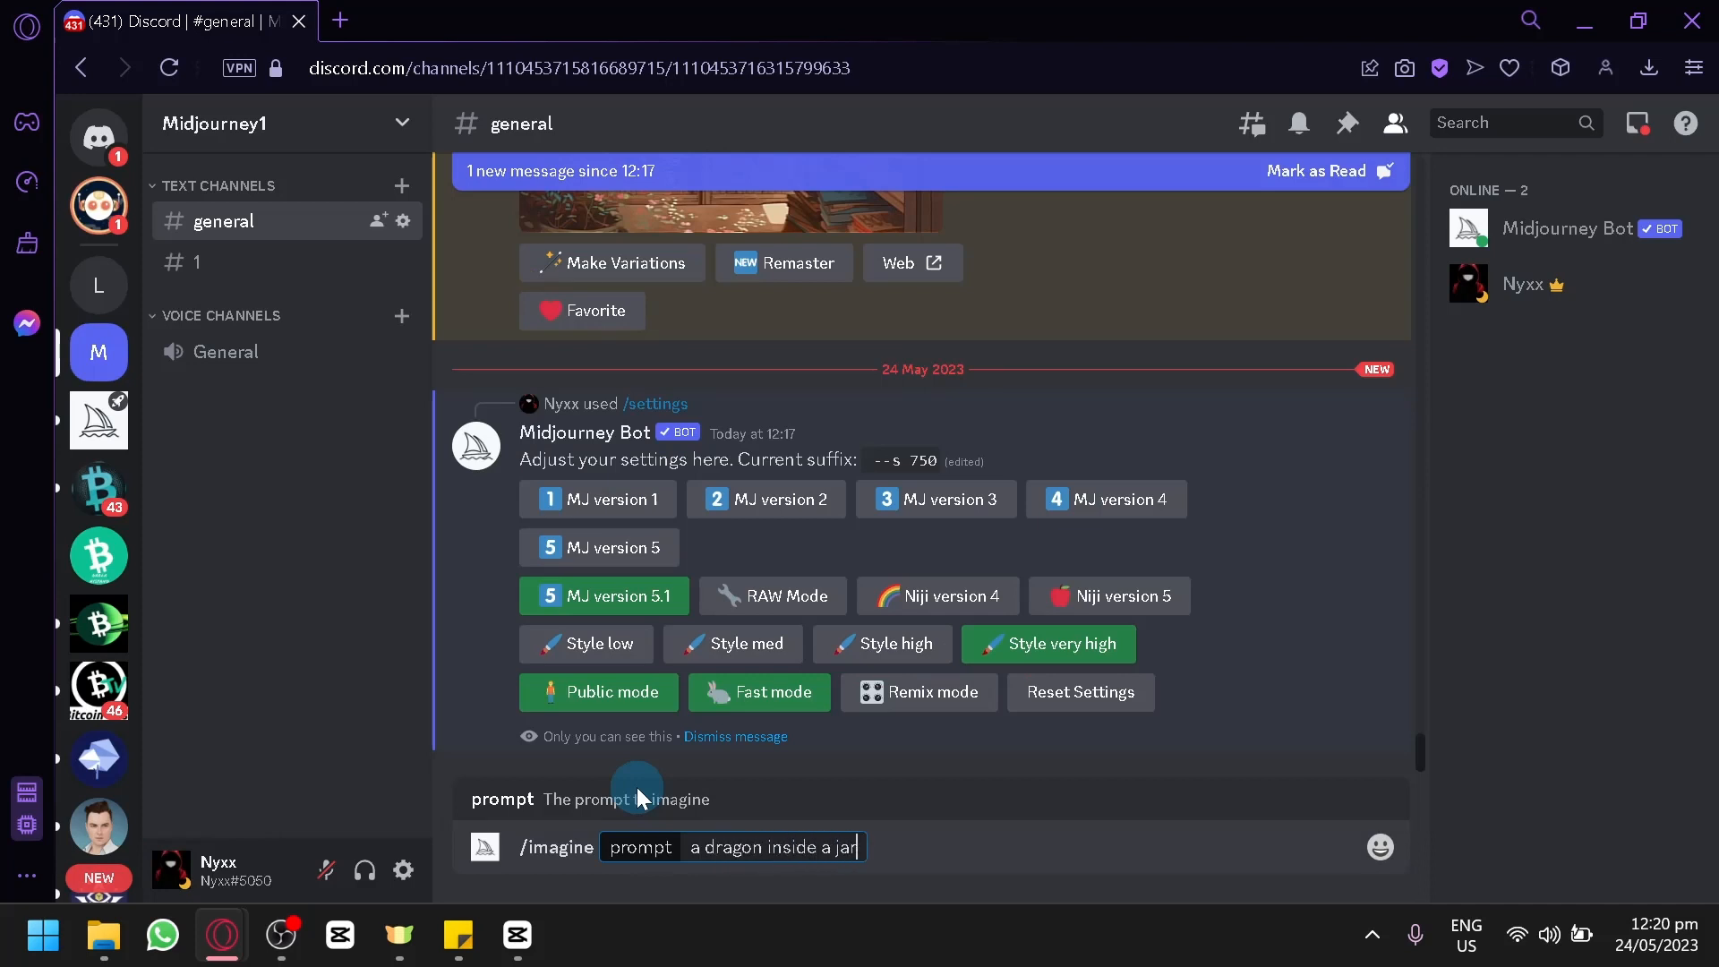
key("Return")
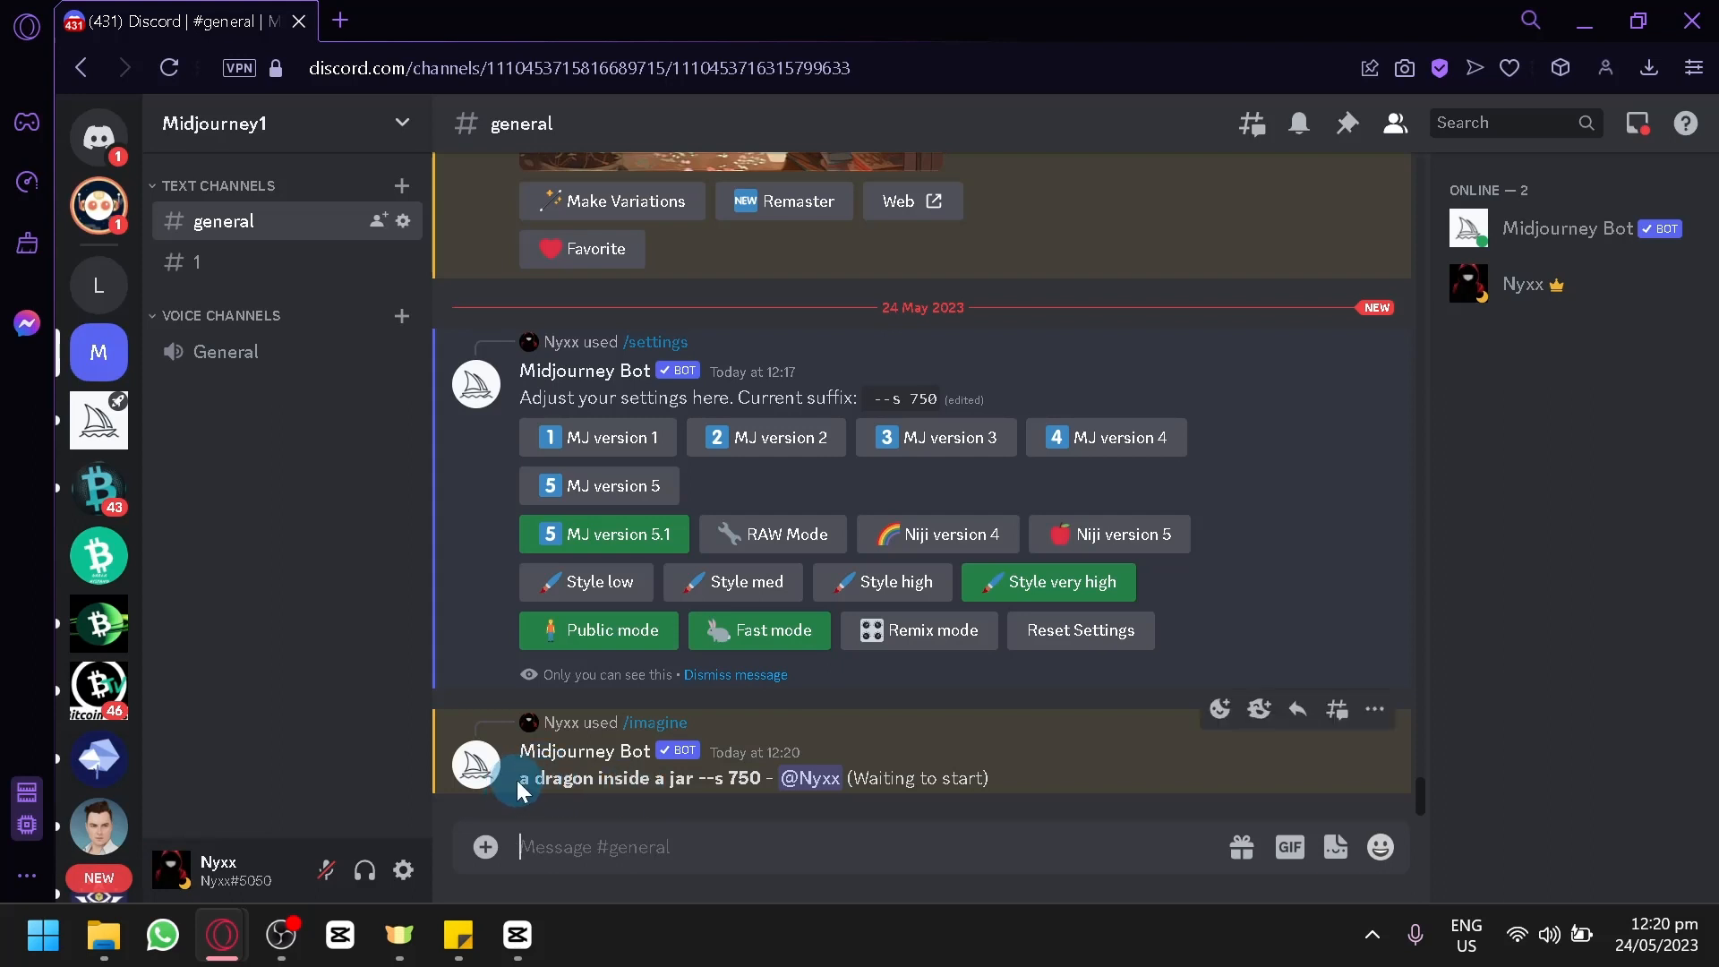
left_click_drag(502, 786, 695, 794)
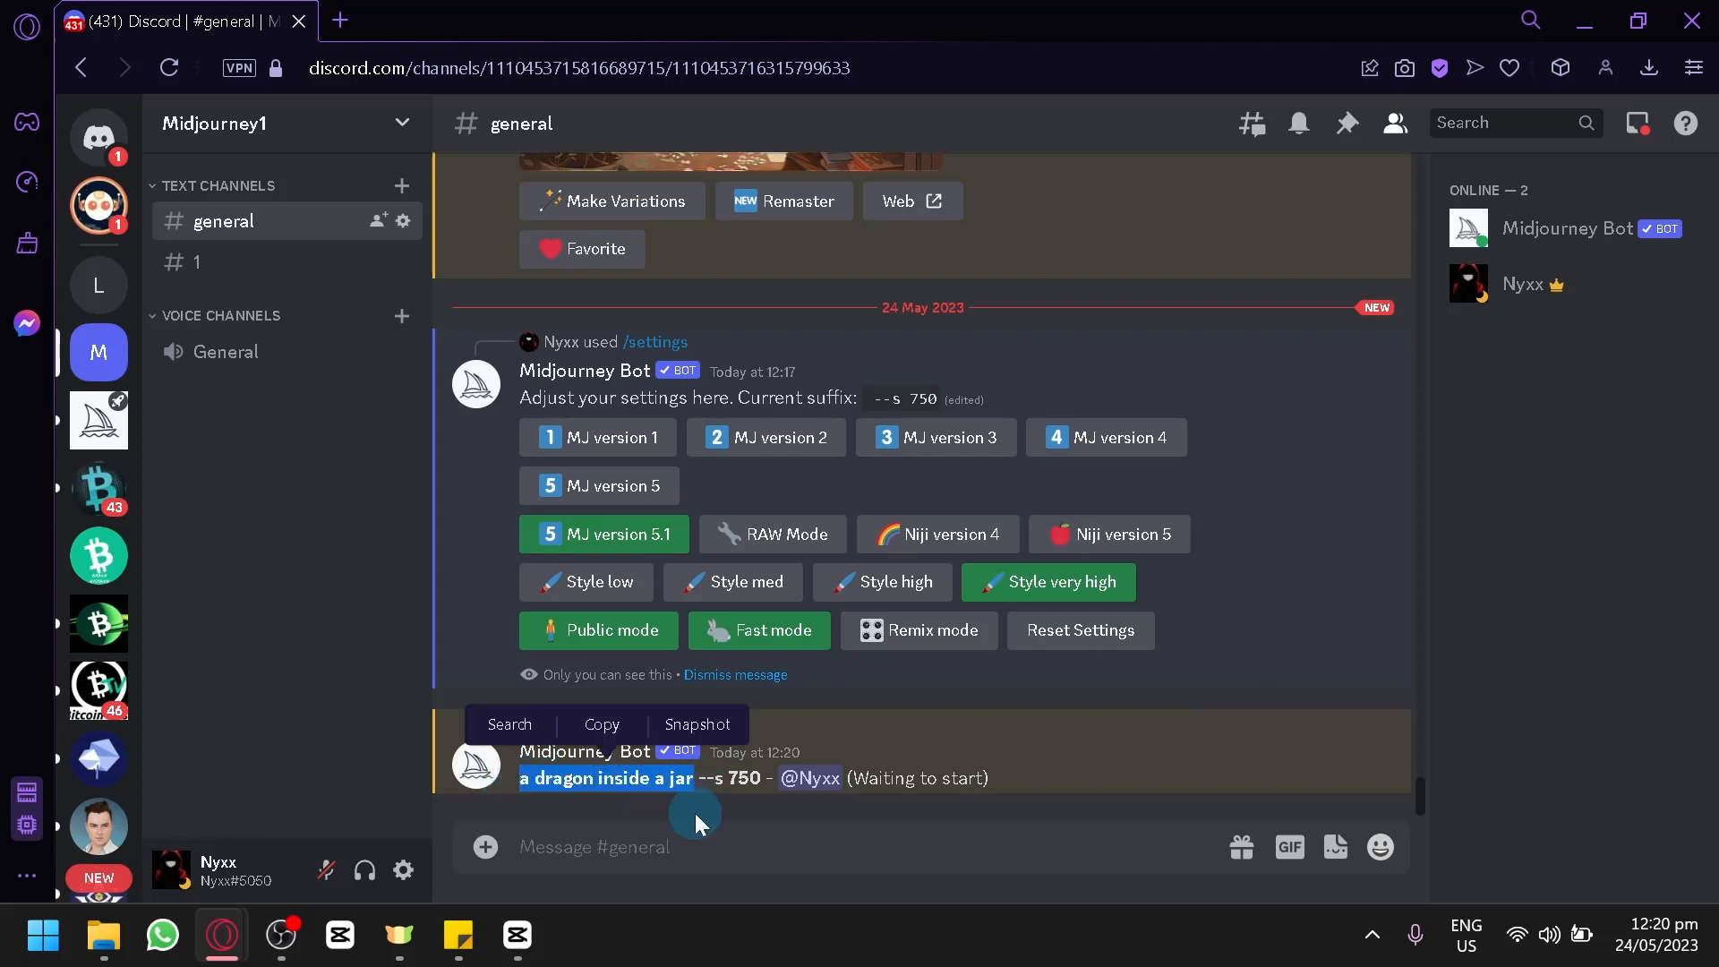
left_click(1036, 748)
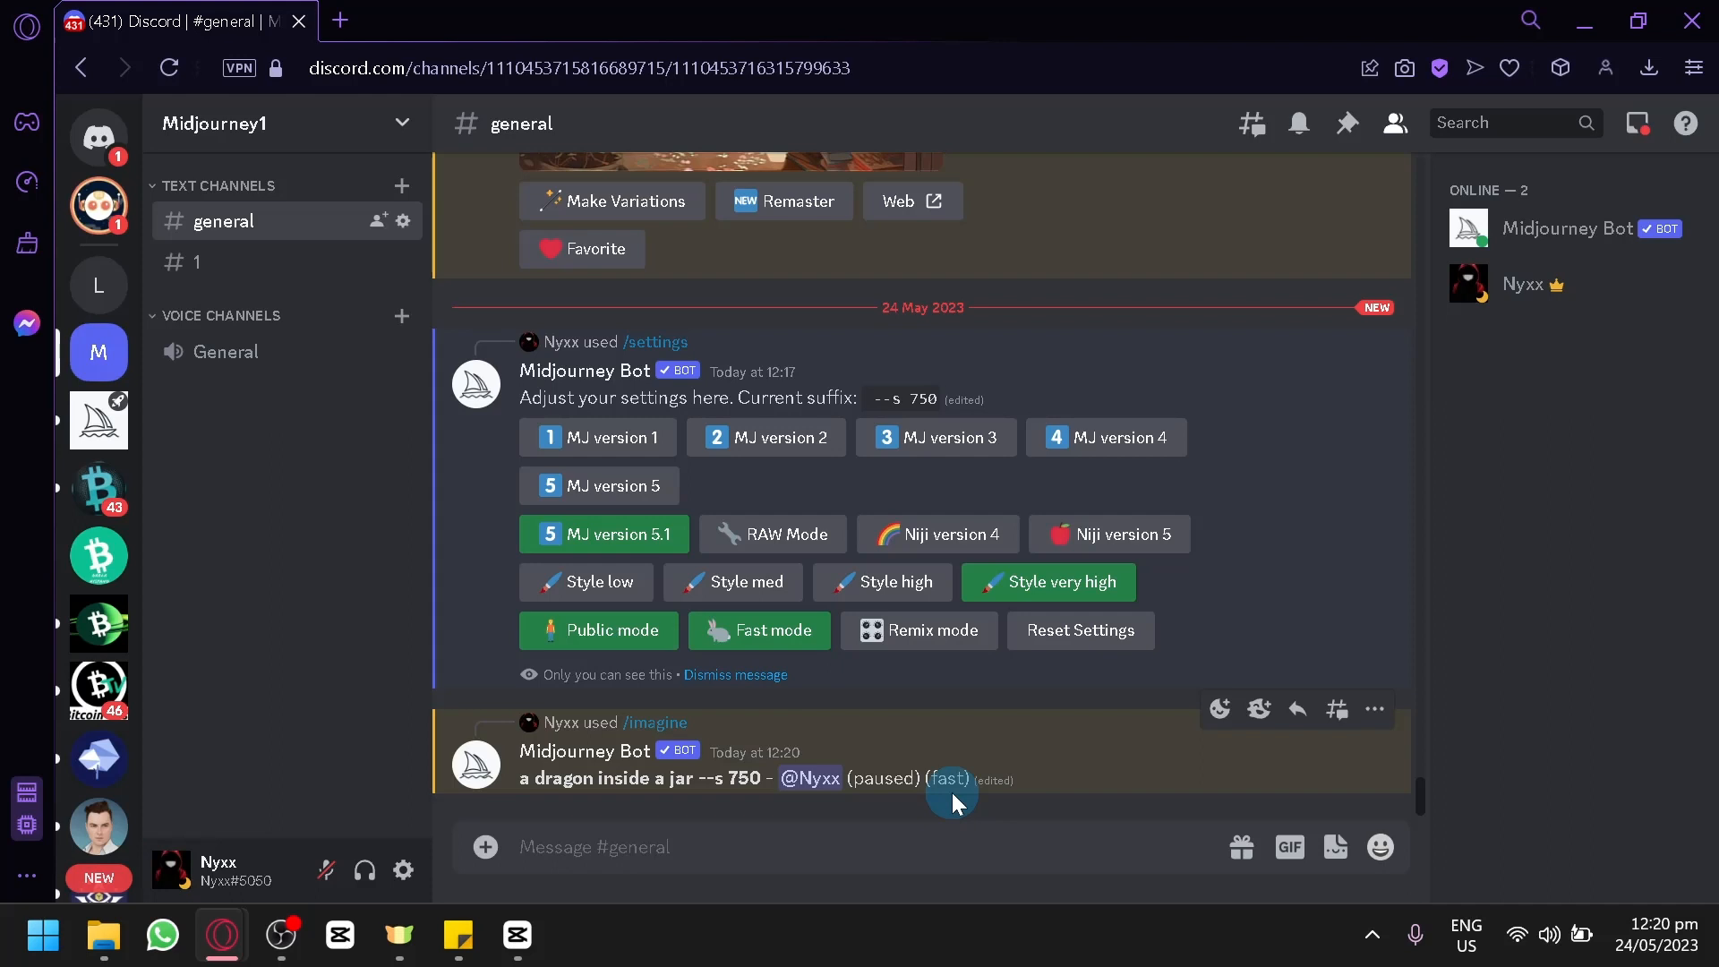
Step: Switch to the sticky note, examine the prompt style ideas written there, and return to the Discord channel
key("alt+Tab")
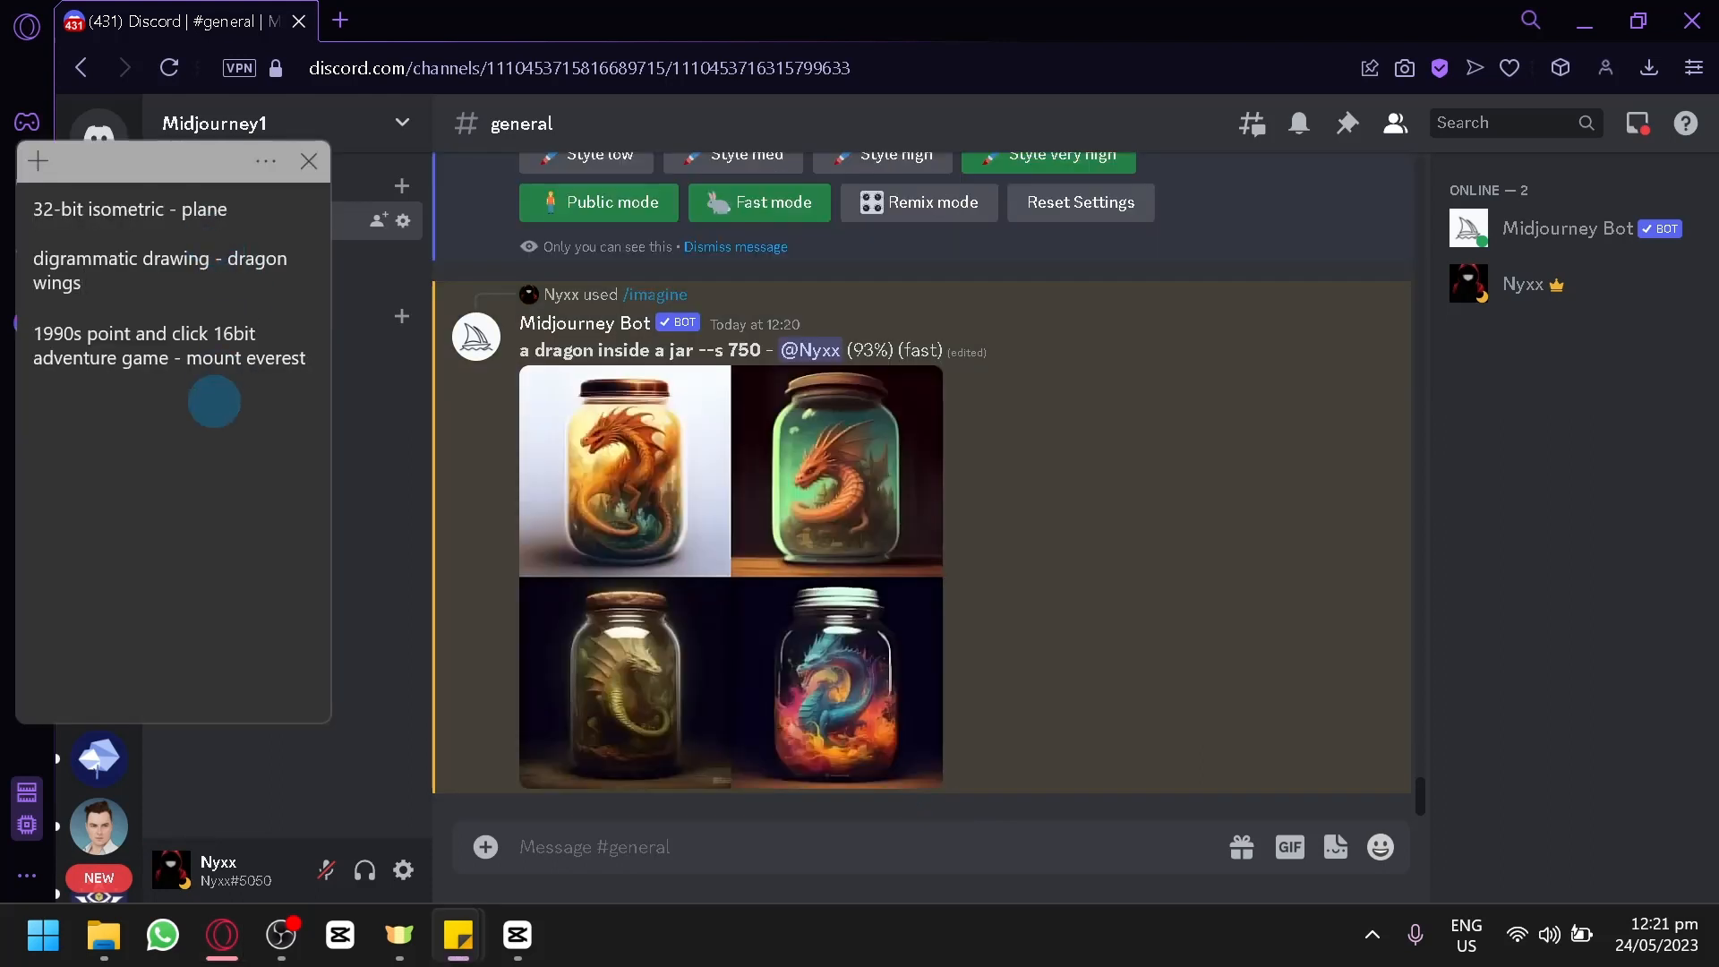
left_click(214, 399)
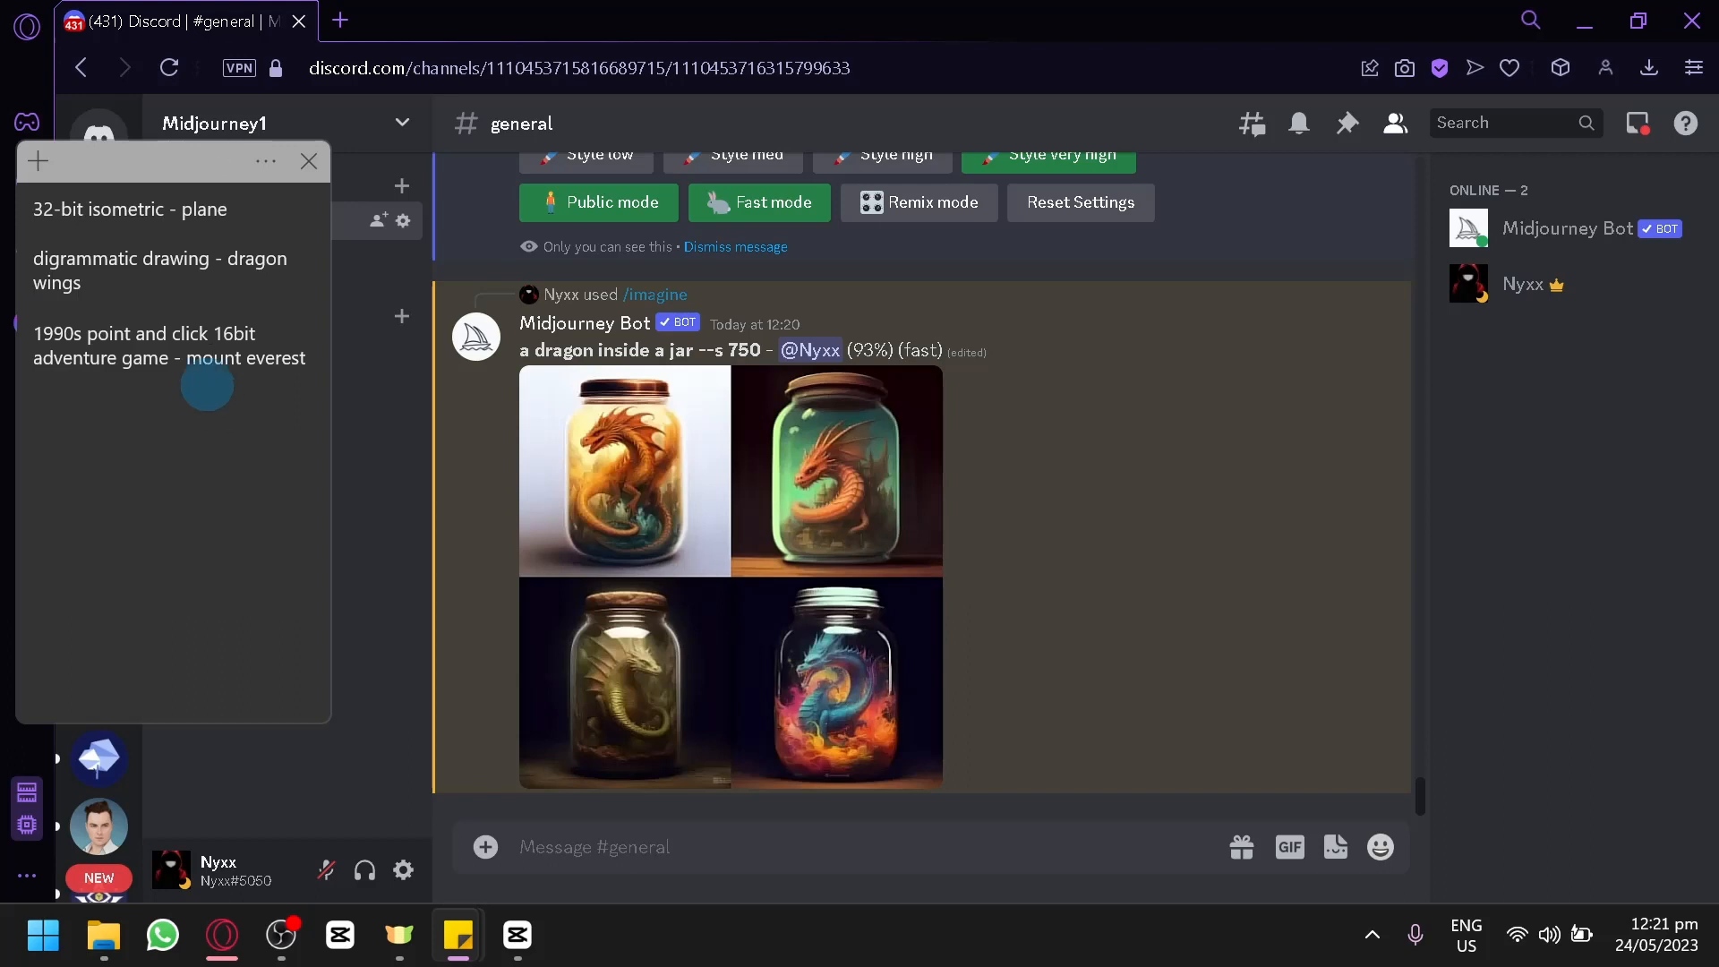
double_click(212, 222)
double_click(55, 221)
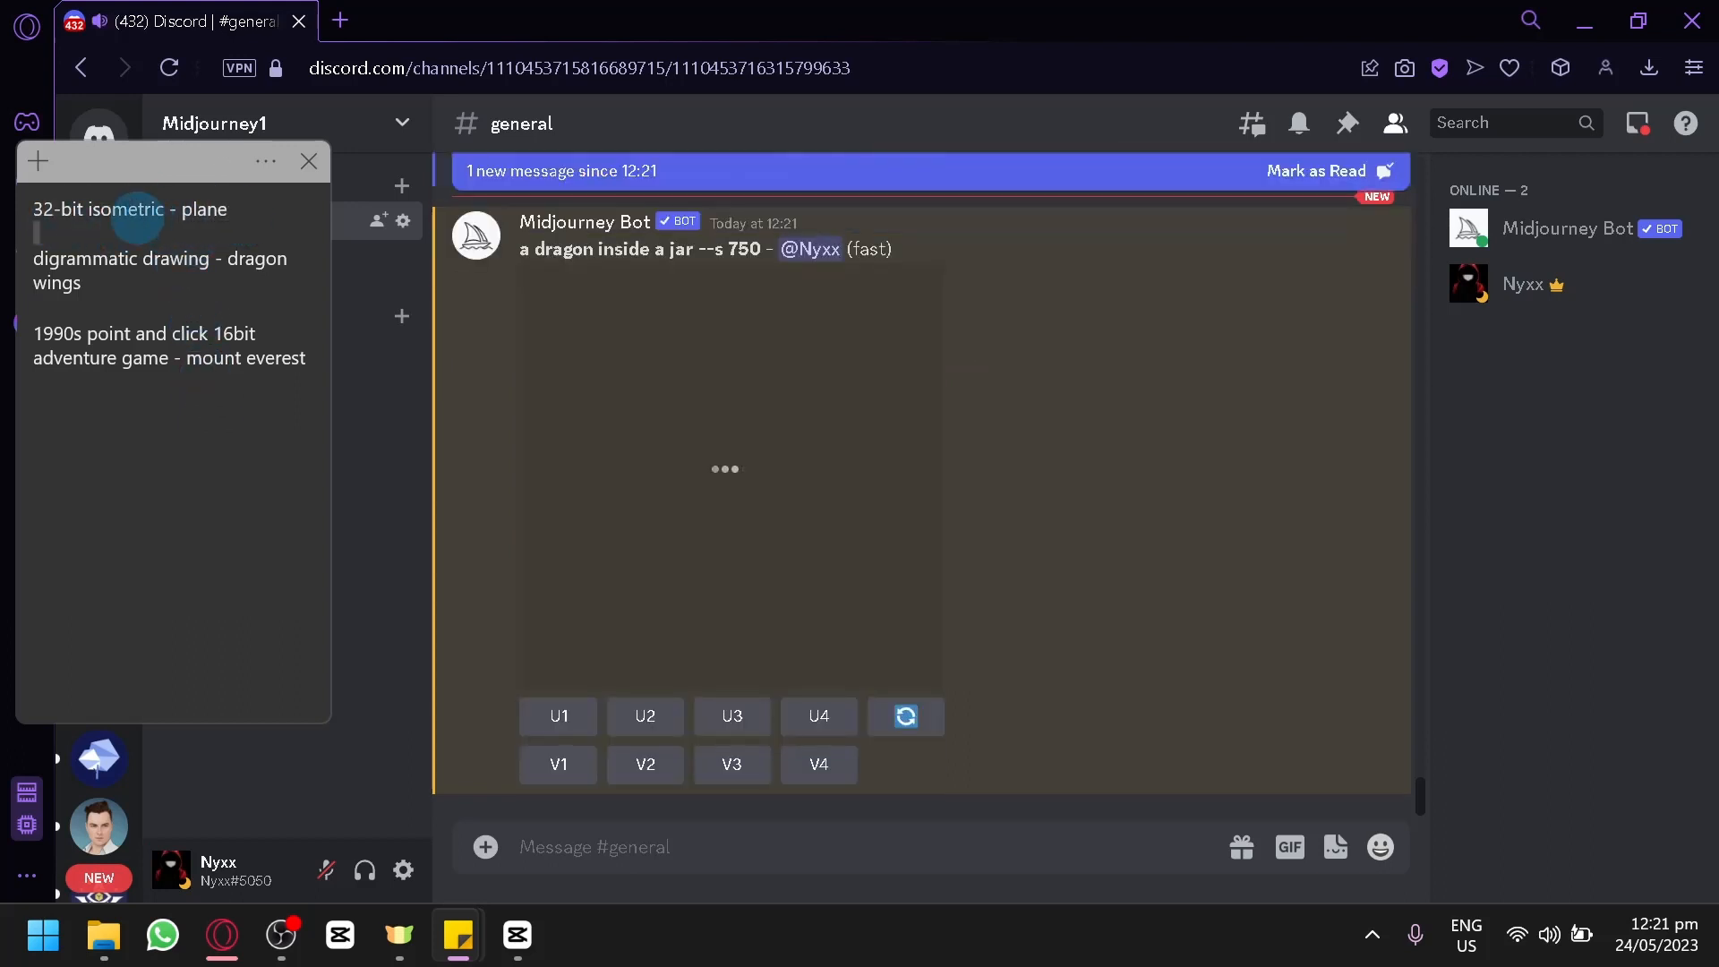
left_click_drag(85, 210, 231, 210)
left_click(103, 283)
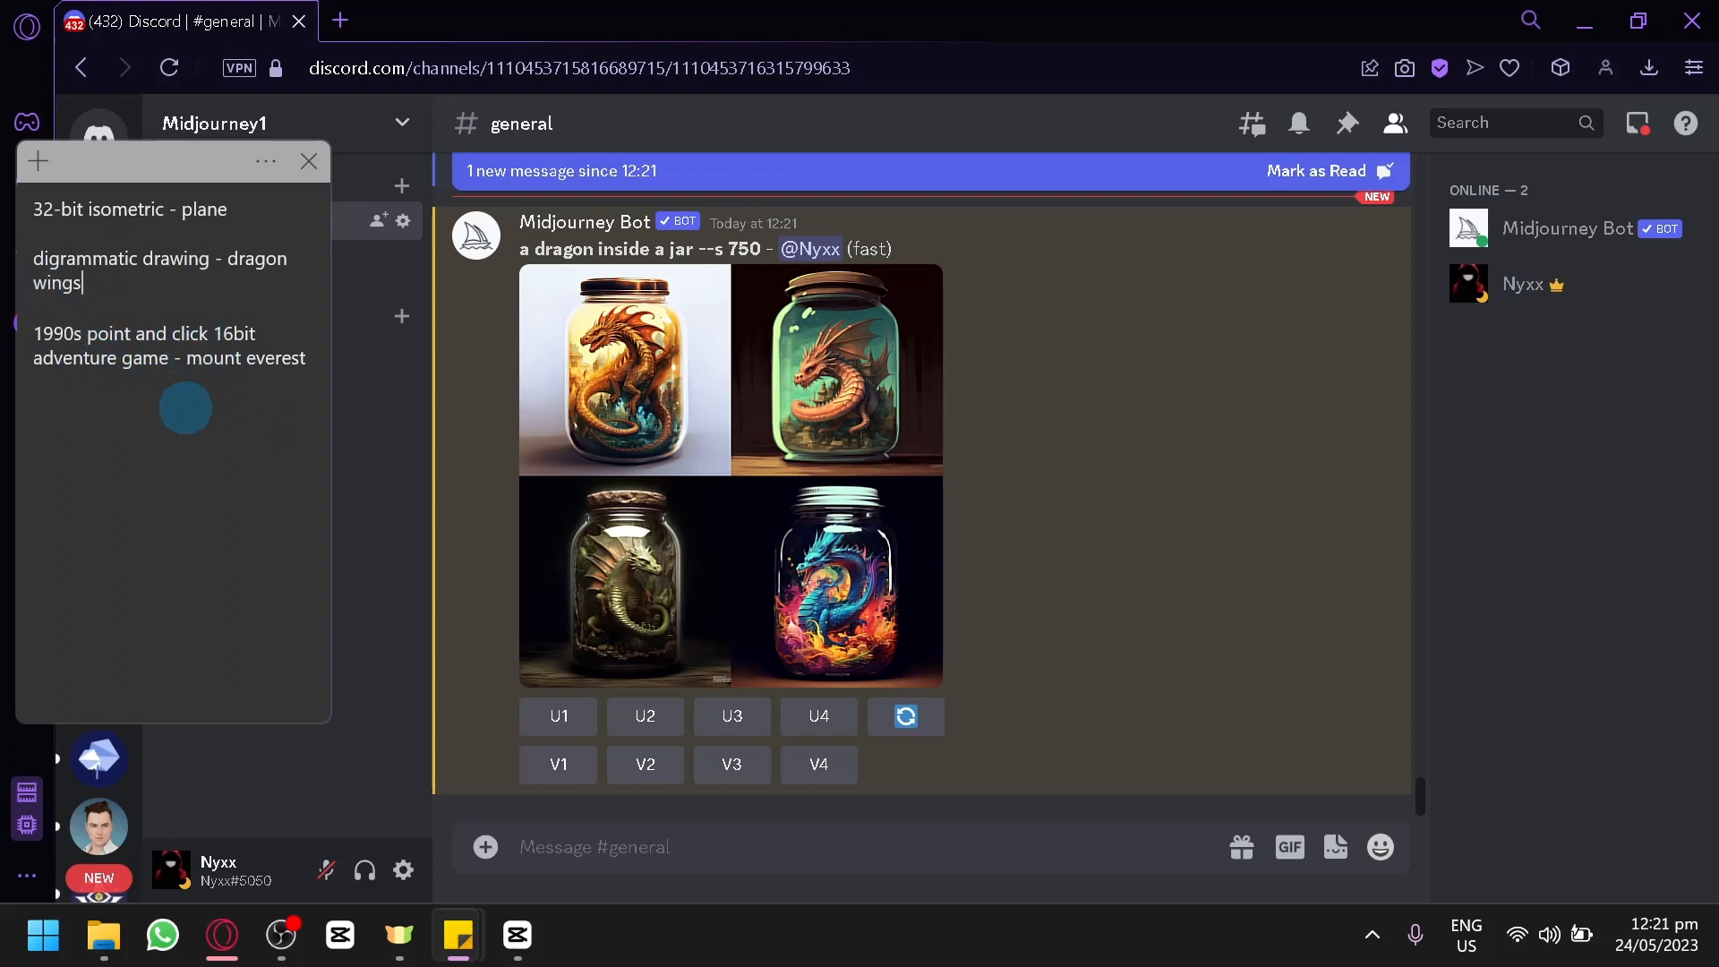
mouse_move(203, 359)
left_mouse_down()
mouse_move(157, 344)
mouse_move(44, 233)
left_mouse_up()
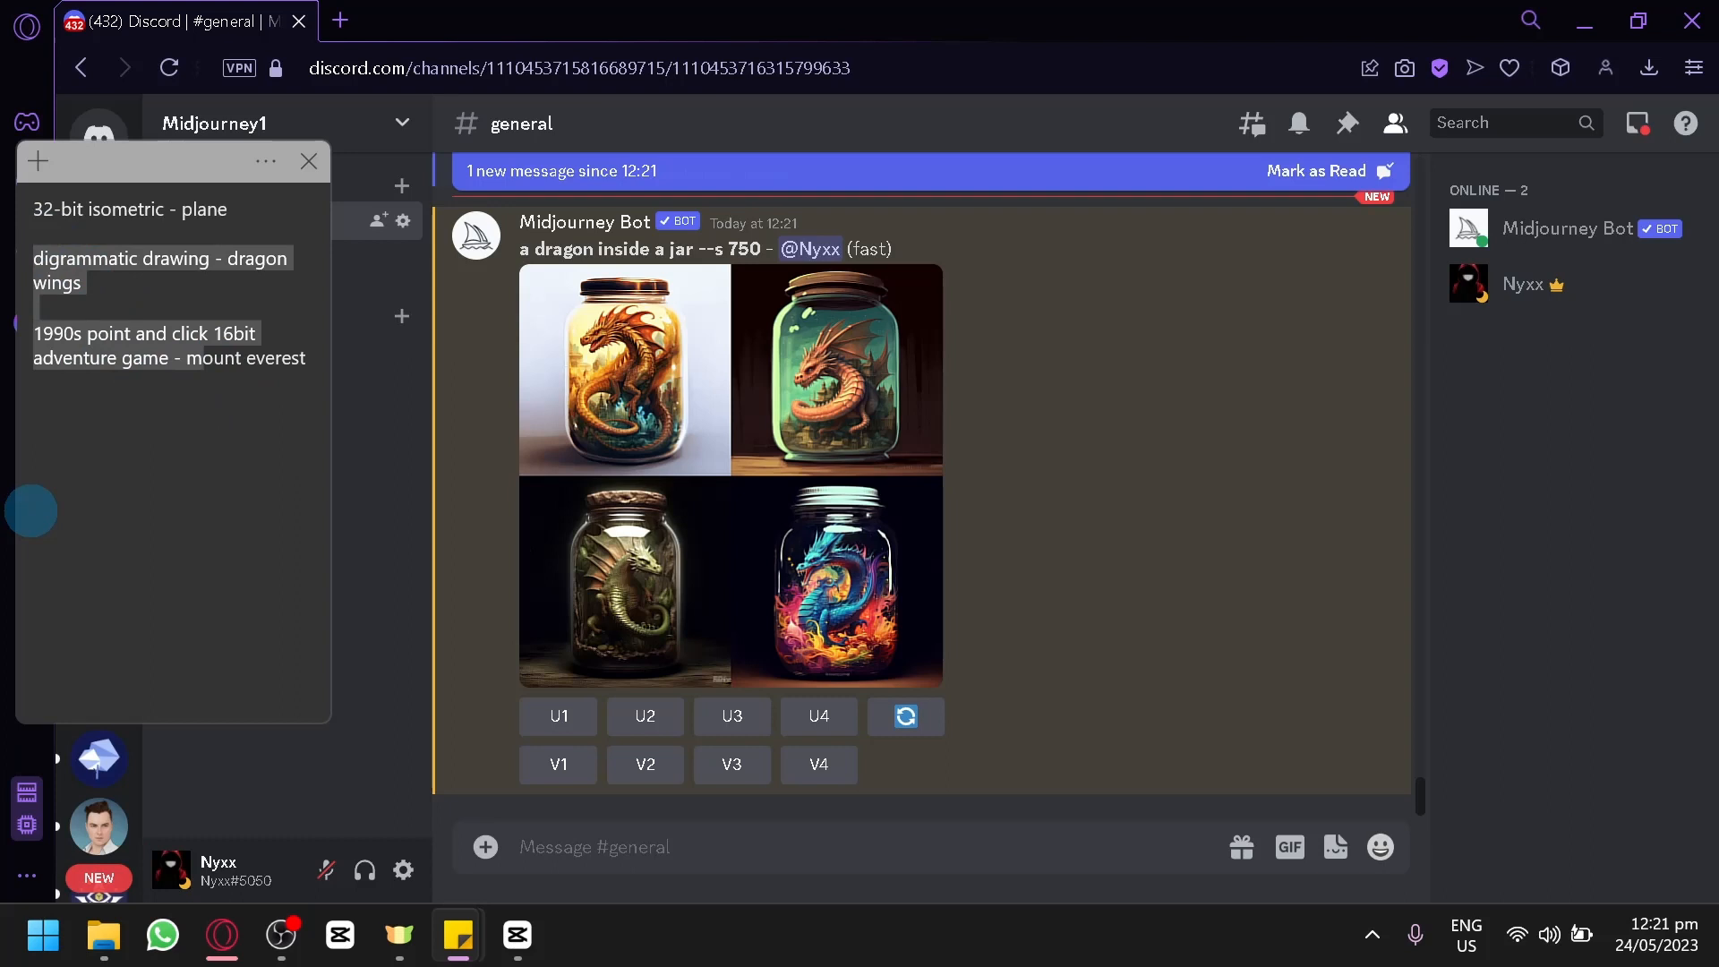
left_click(1206, 464)
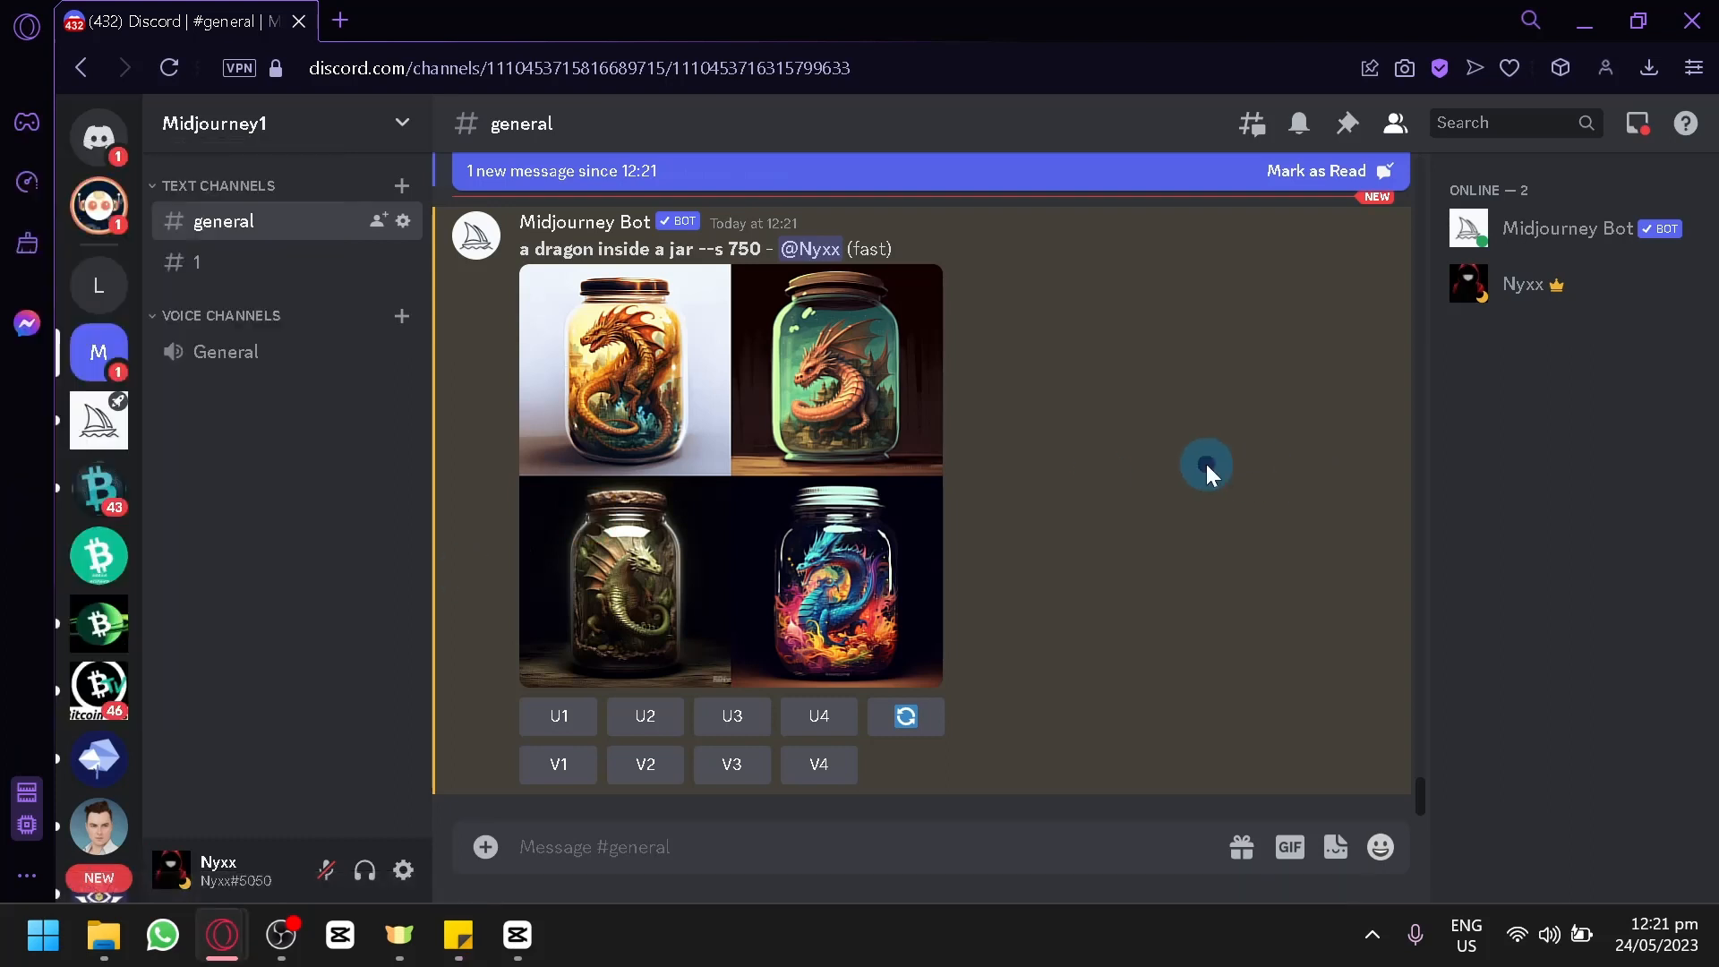
Step: View the four-image dragon grid enlarged and upscale all four images with U1, U2, U3 and U4
left_click(786, 453)
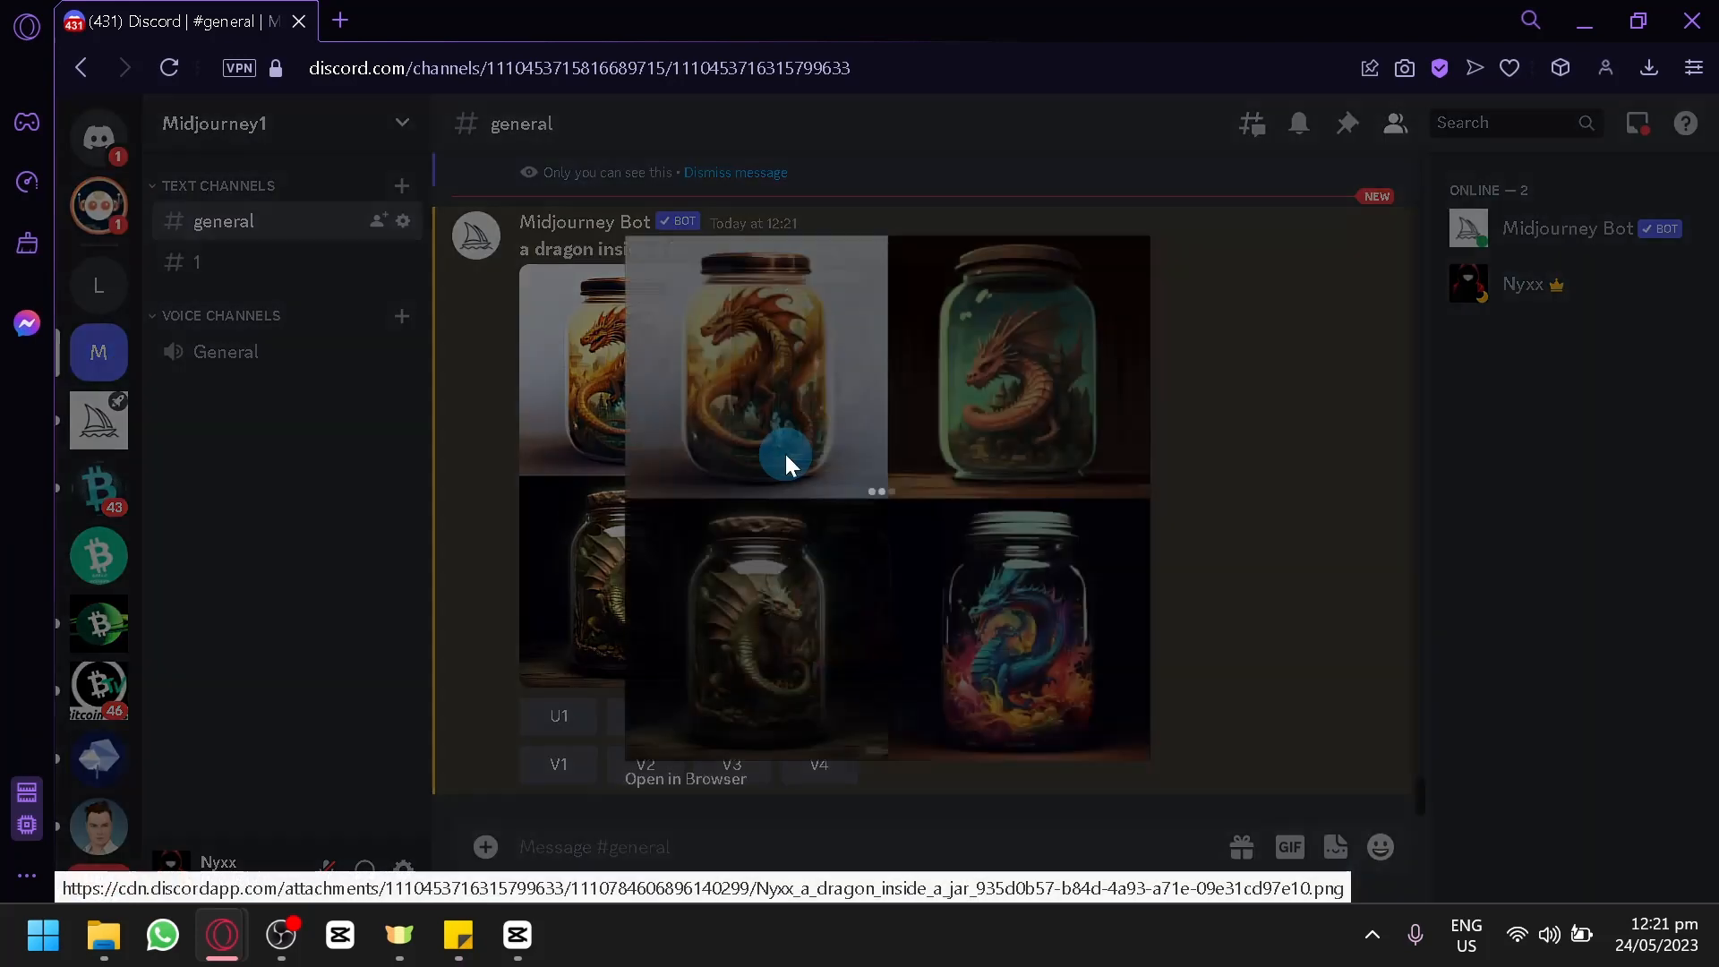
left_click(1175, 533)
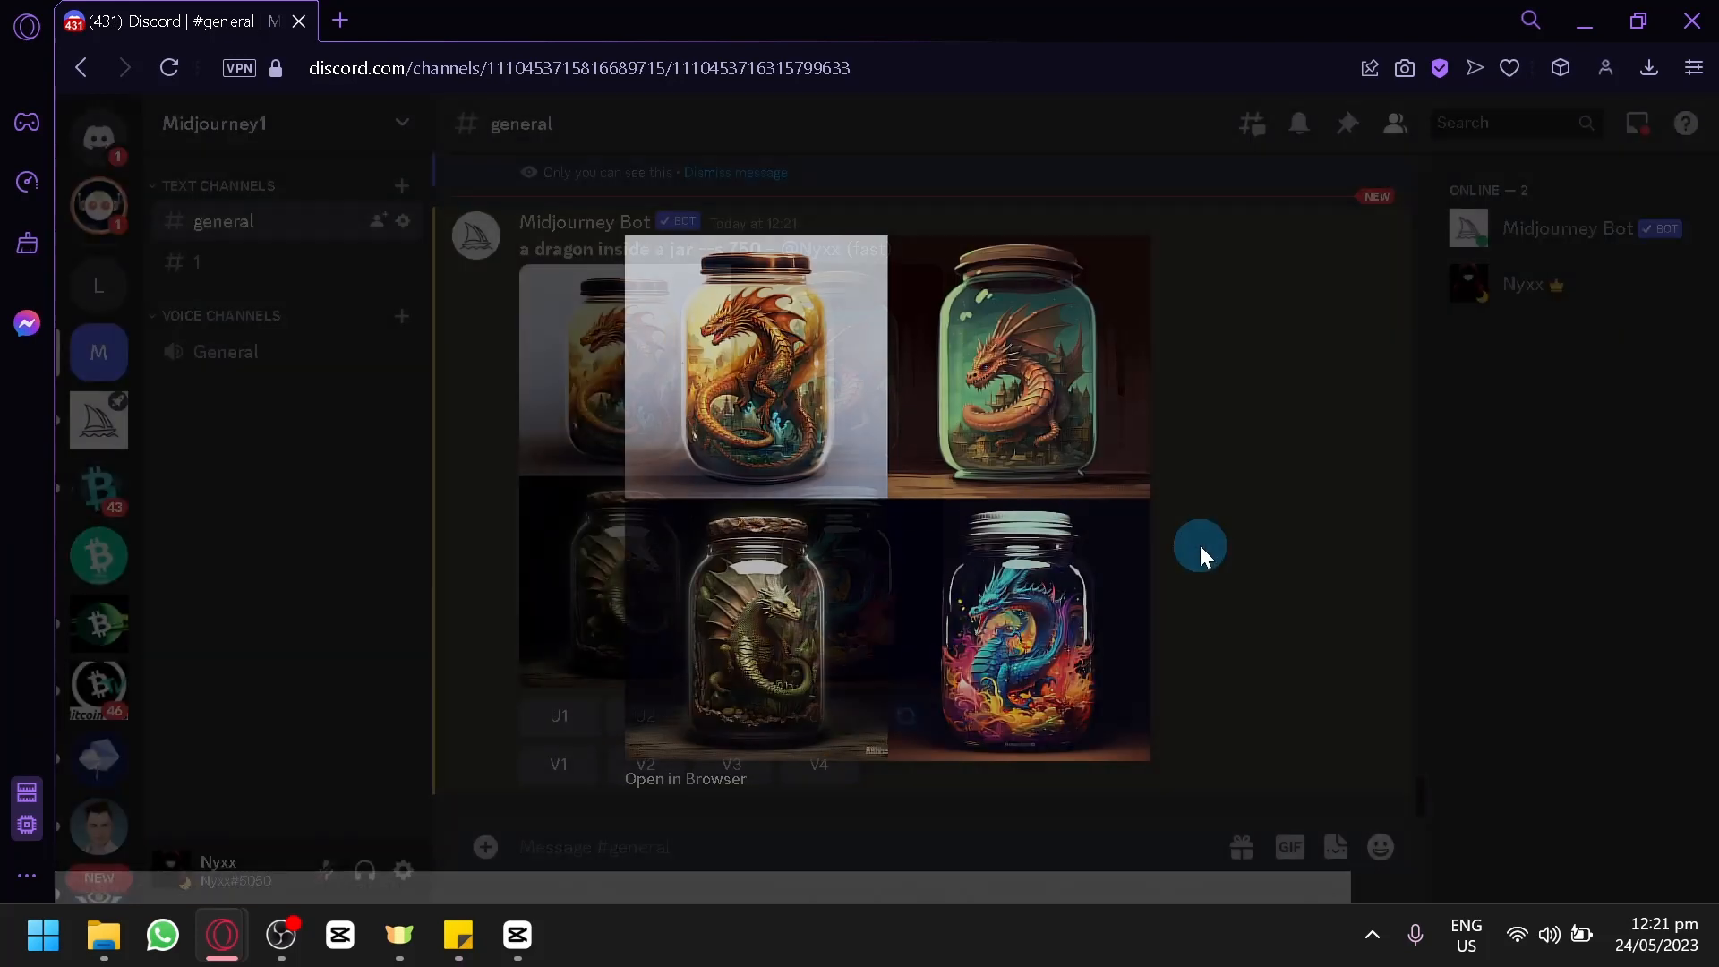
left_click(568, 727)
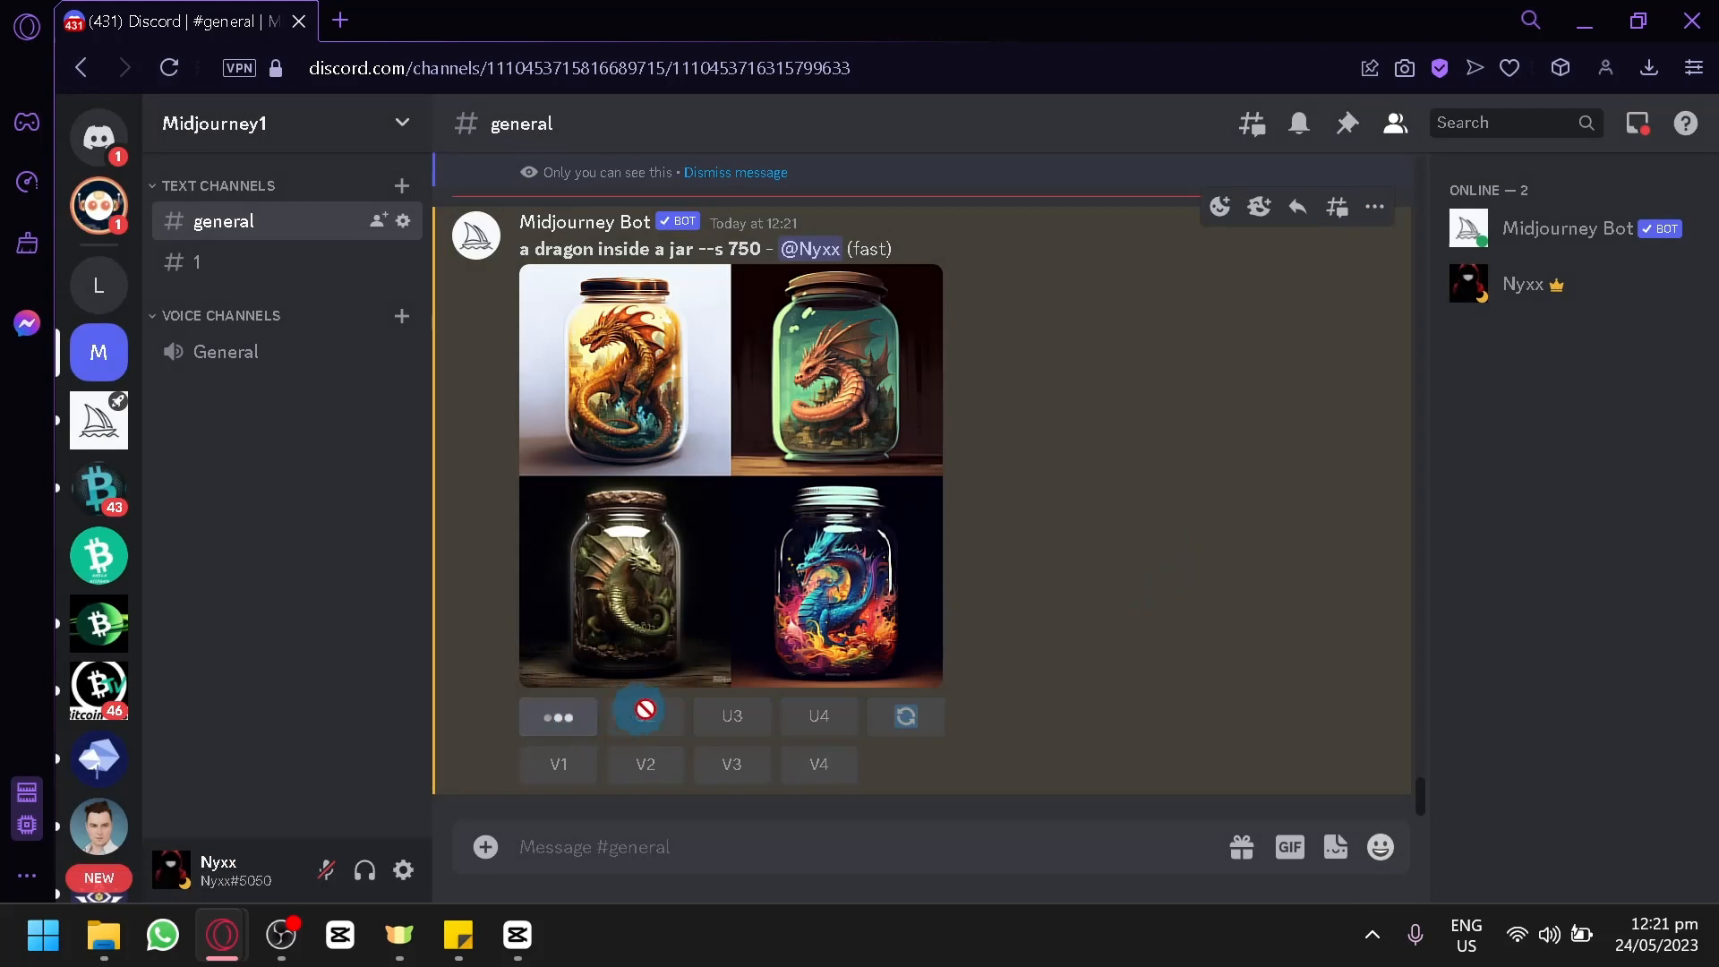
left_click(670, 535)
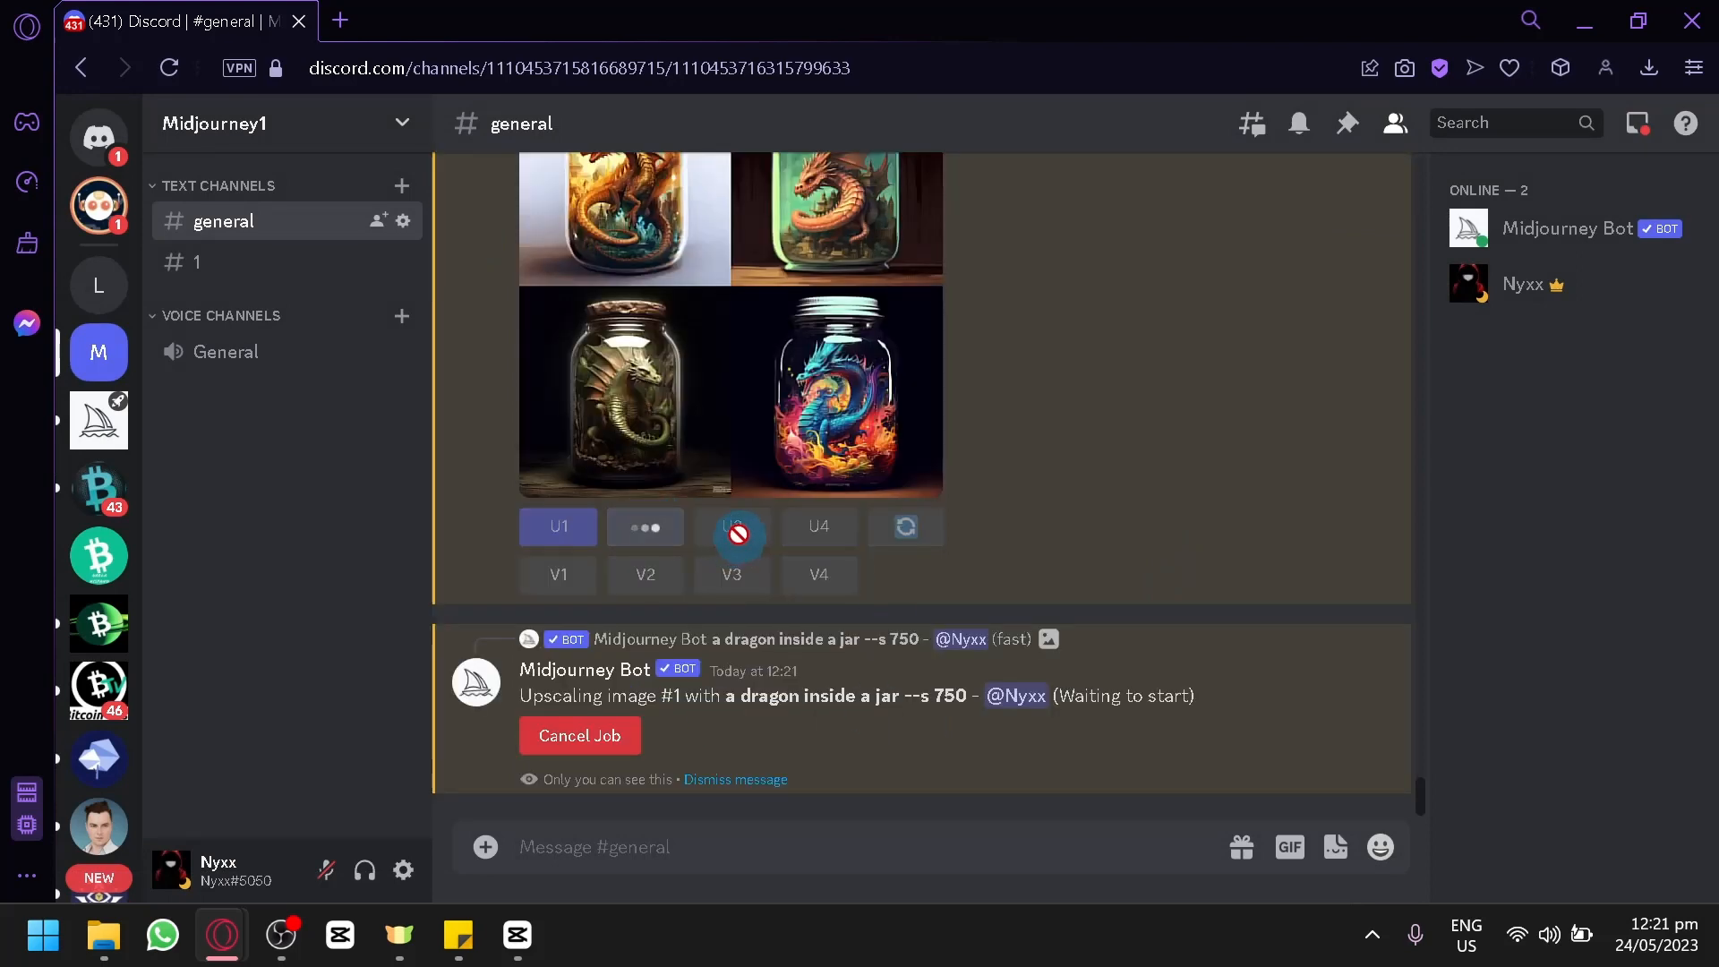
left_click(746, 338)
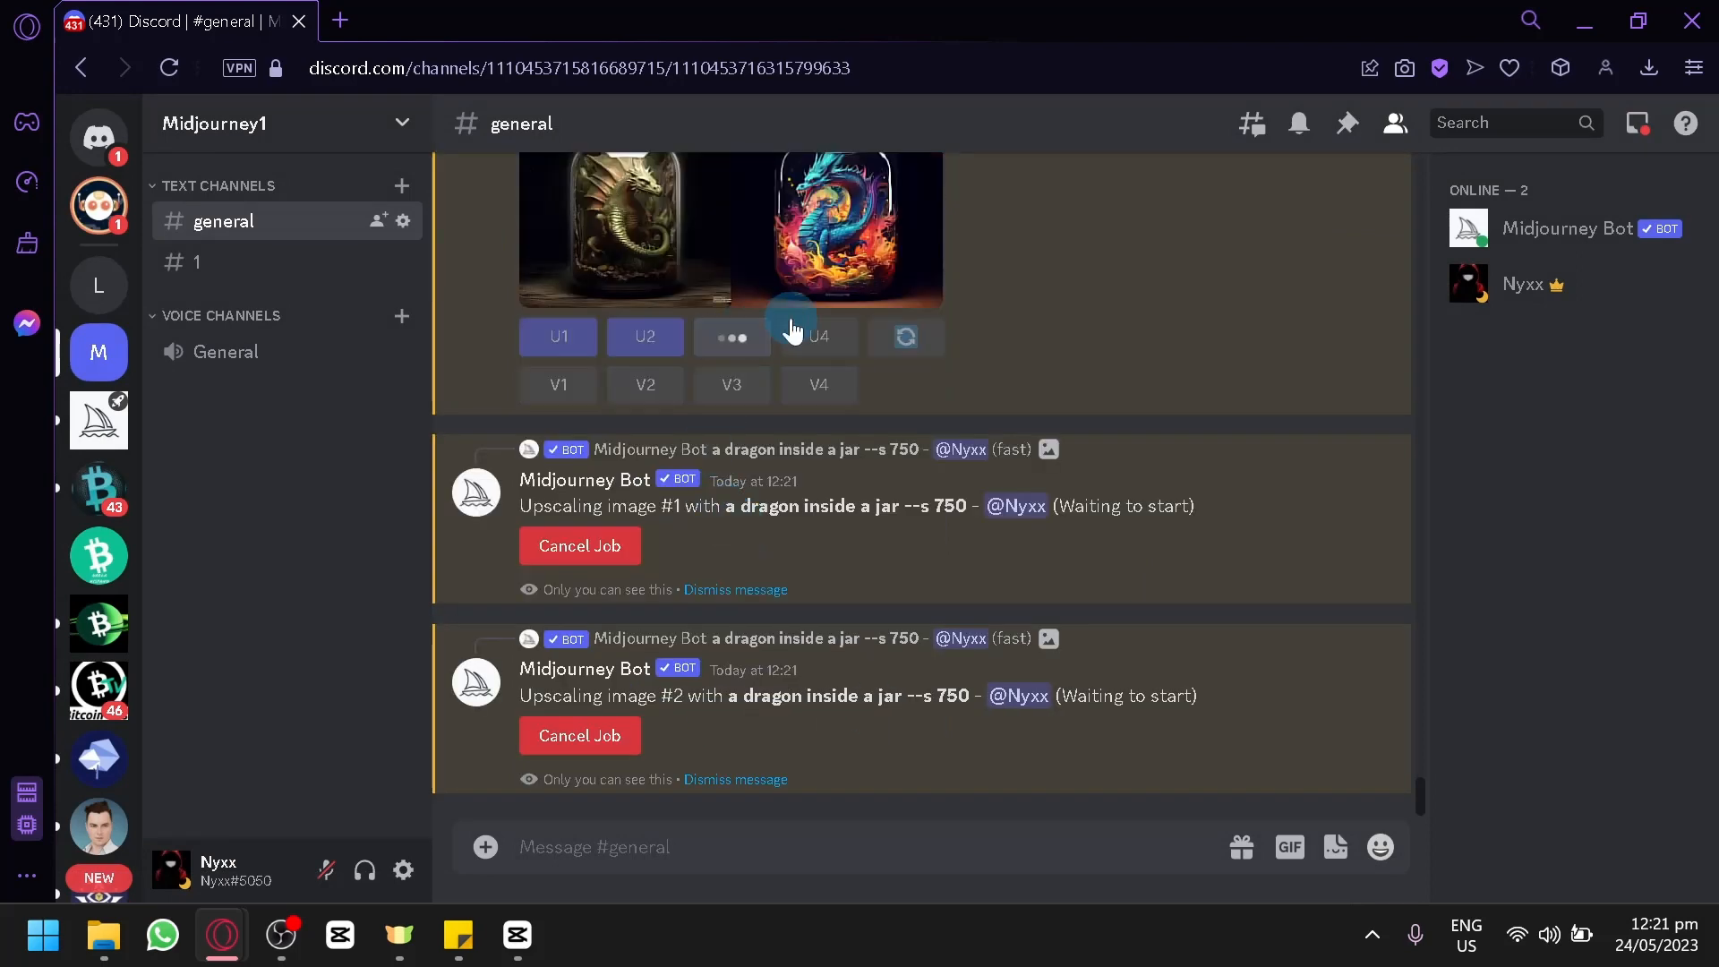
left_click(828, 249)
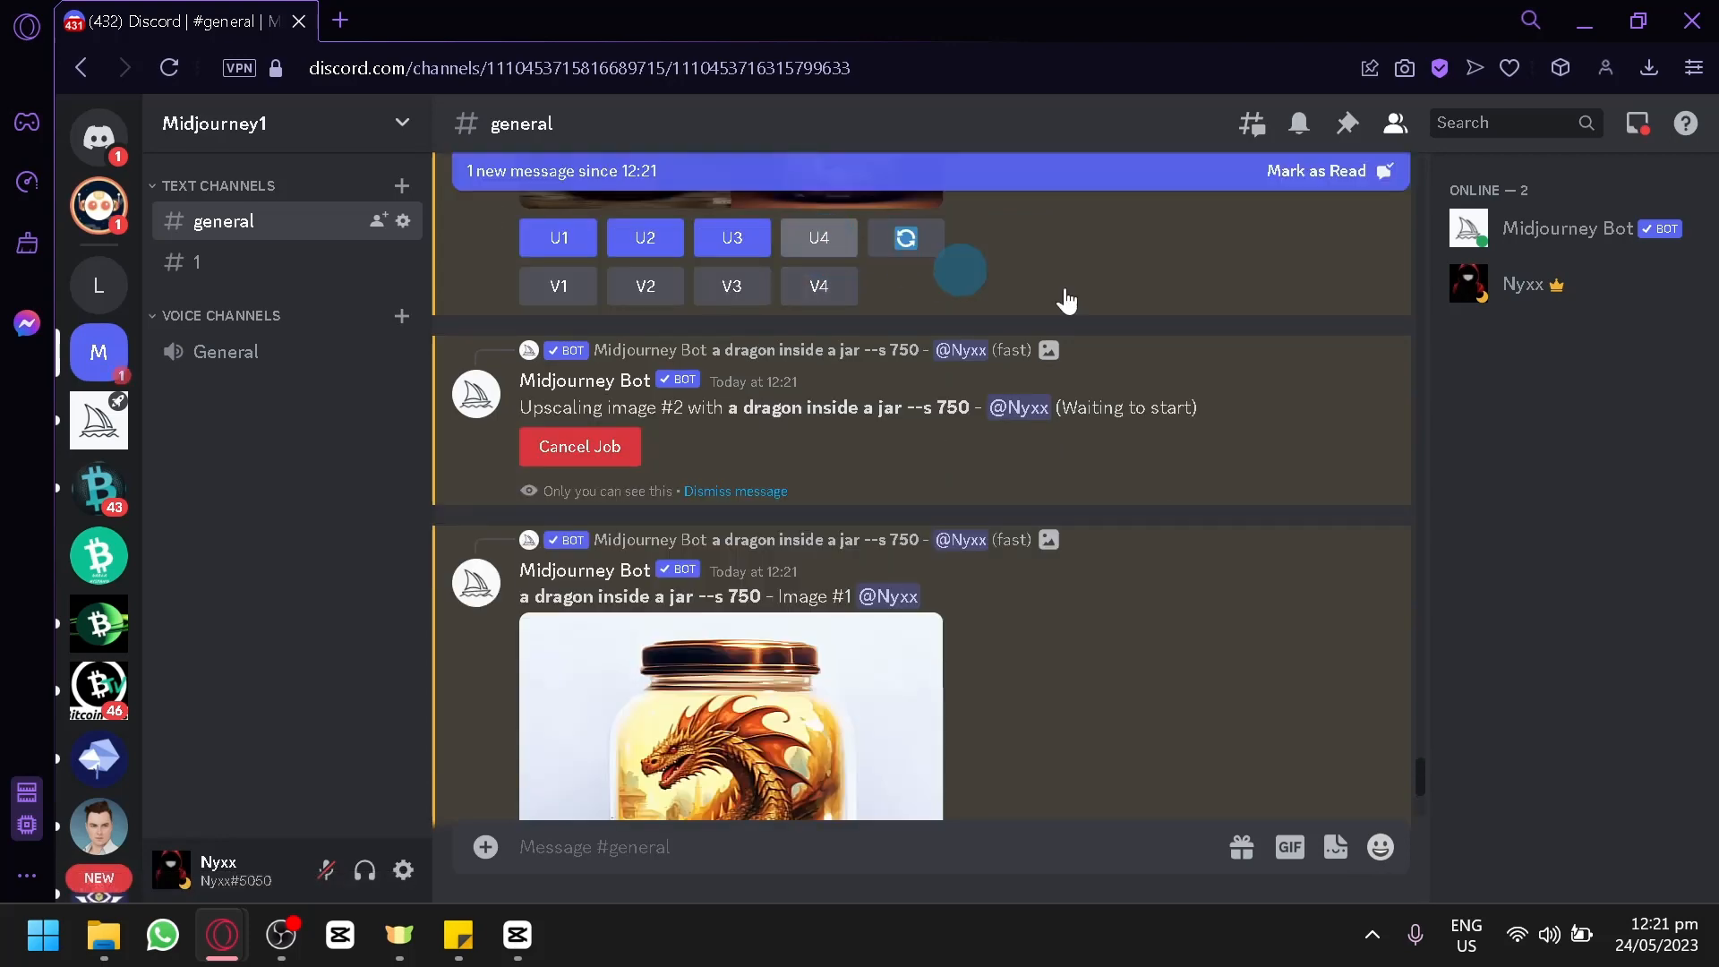
Step: Examine the upscaled dragon Image #1 in the enlarged preview
scroll(1155, 335, "up", 10)
scroll(793, 534, "down", 12)
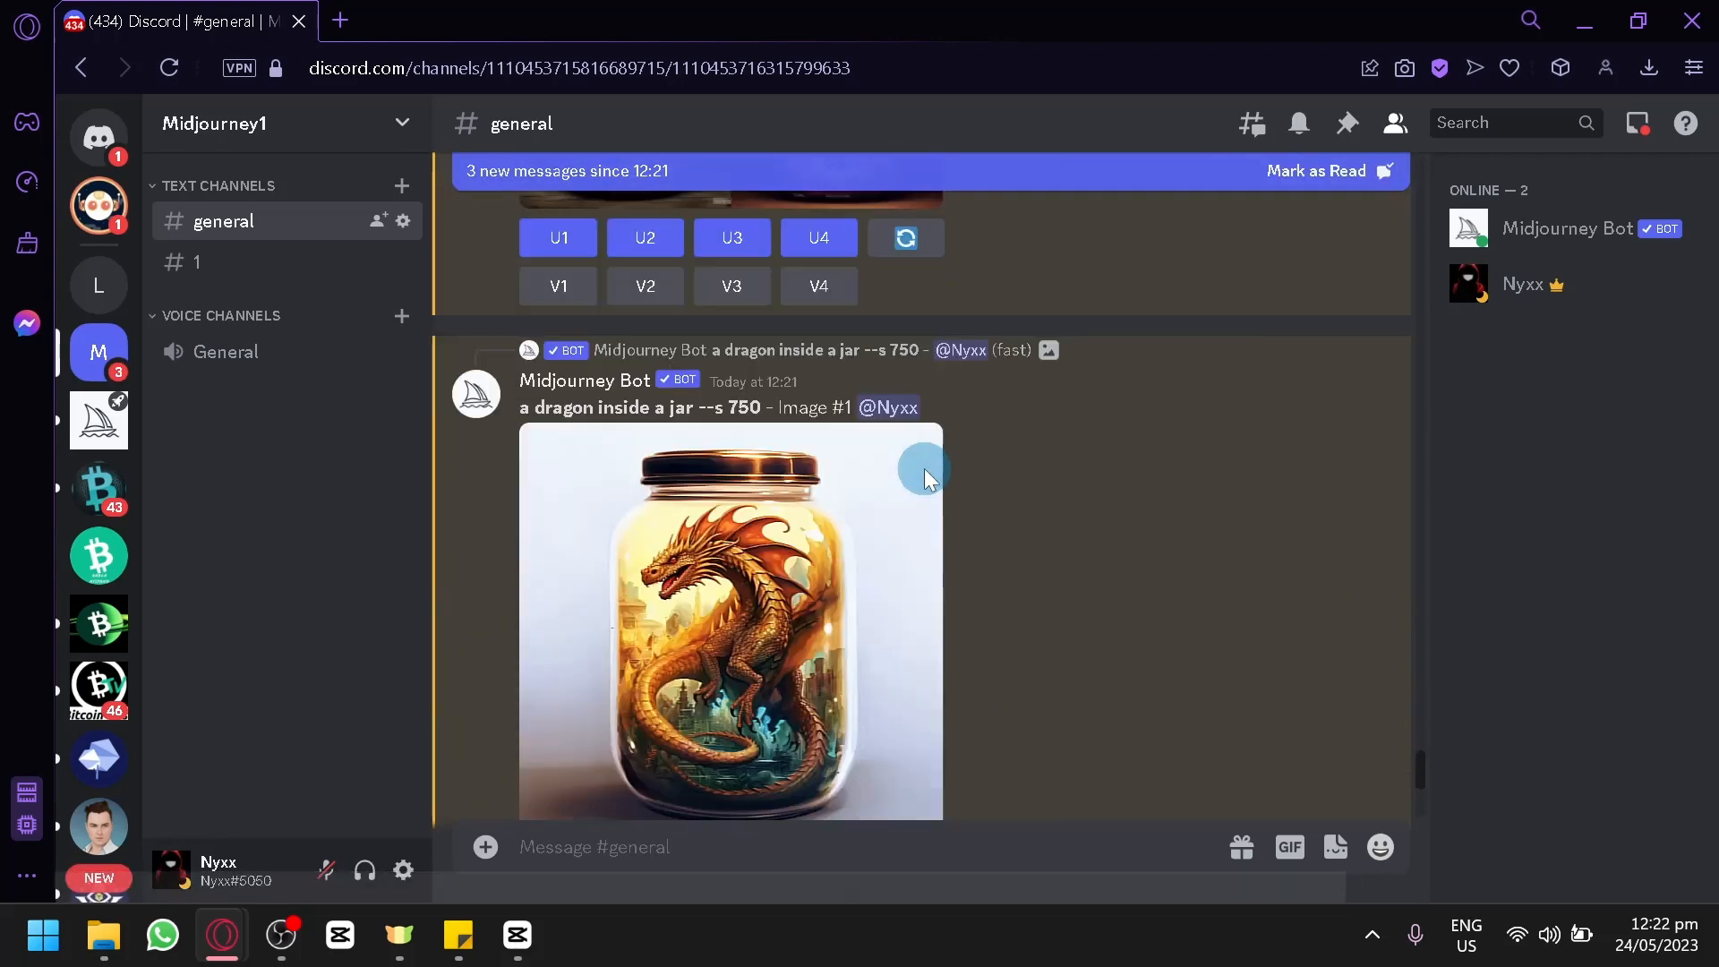
left_click(899, 537)
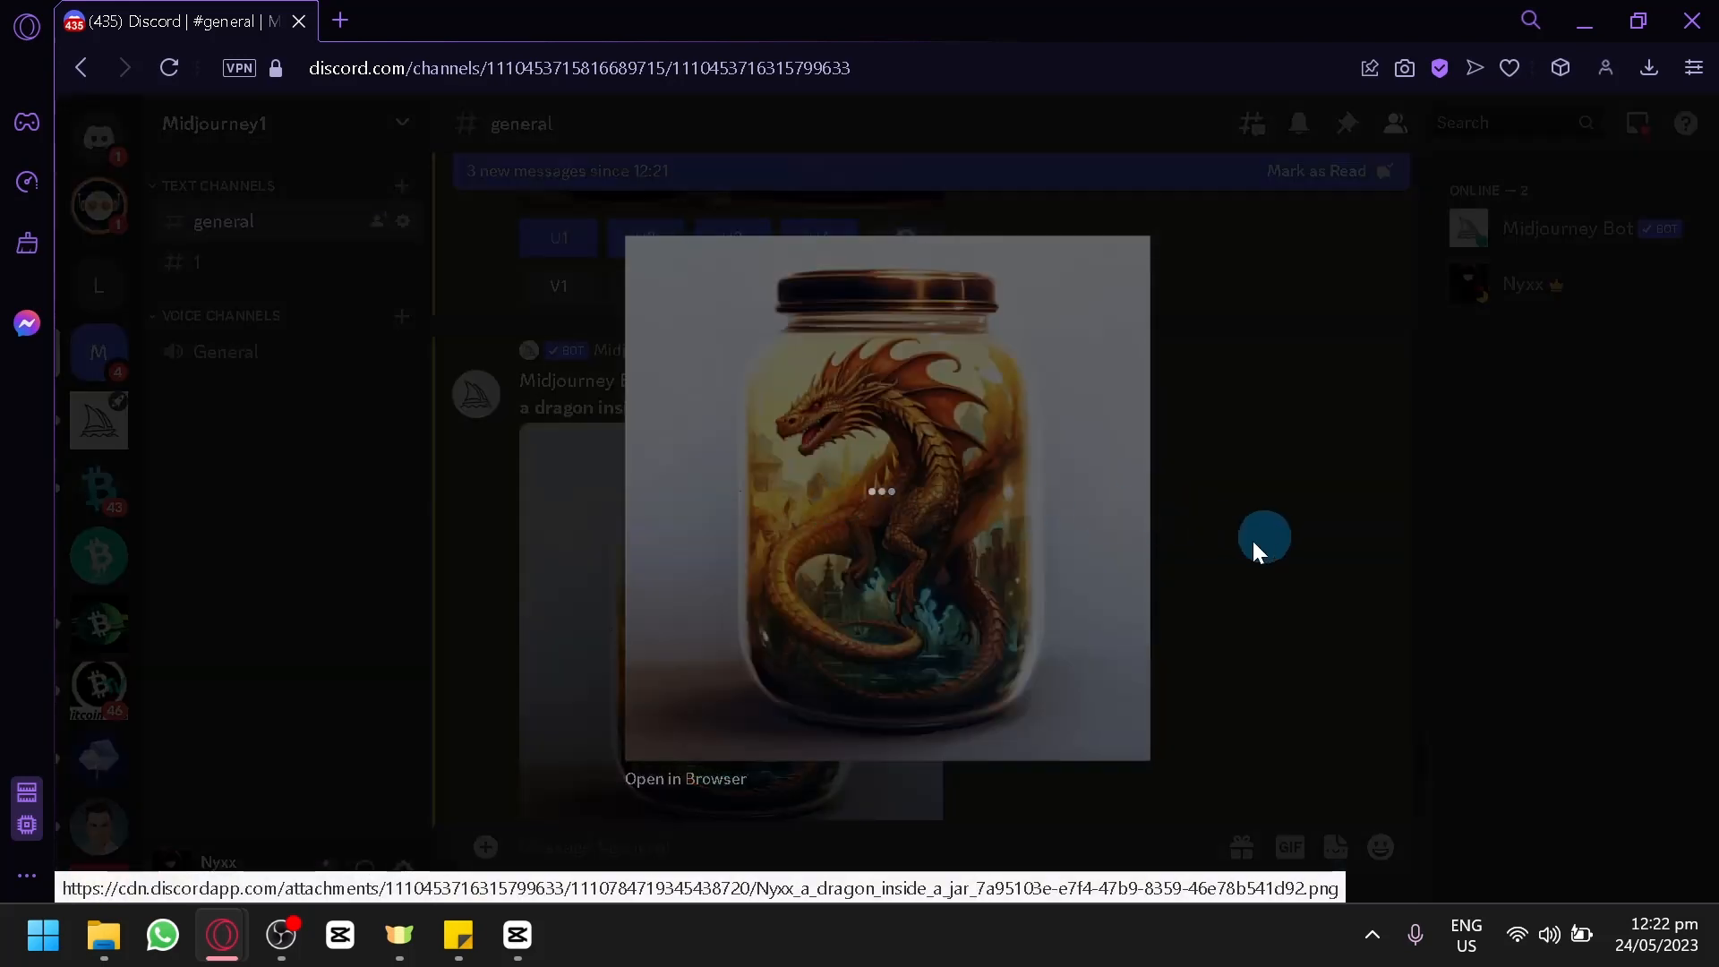
left_click(1223, 497)
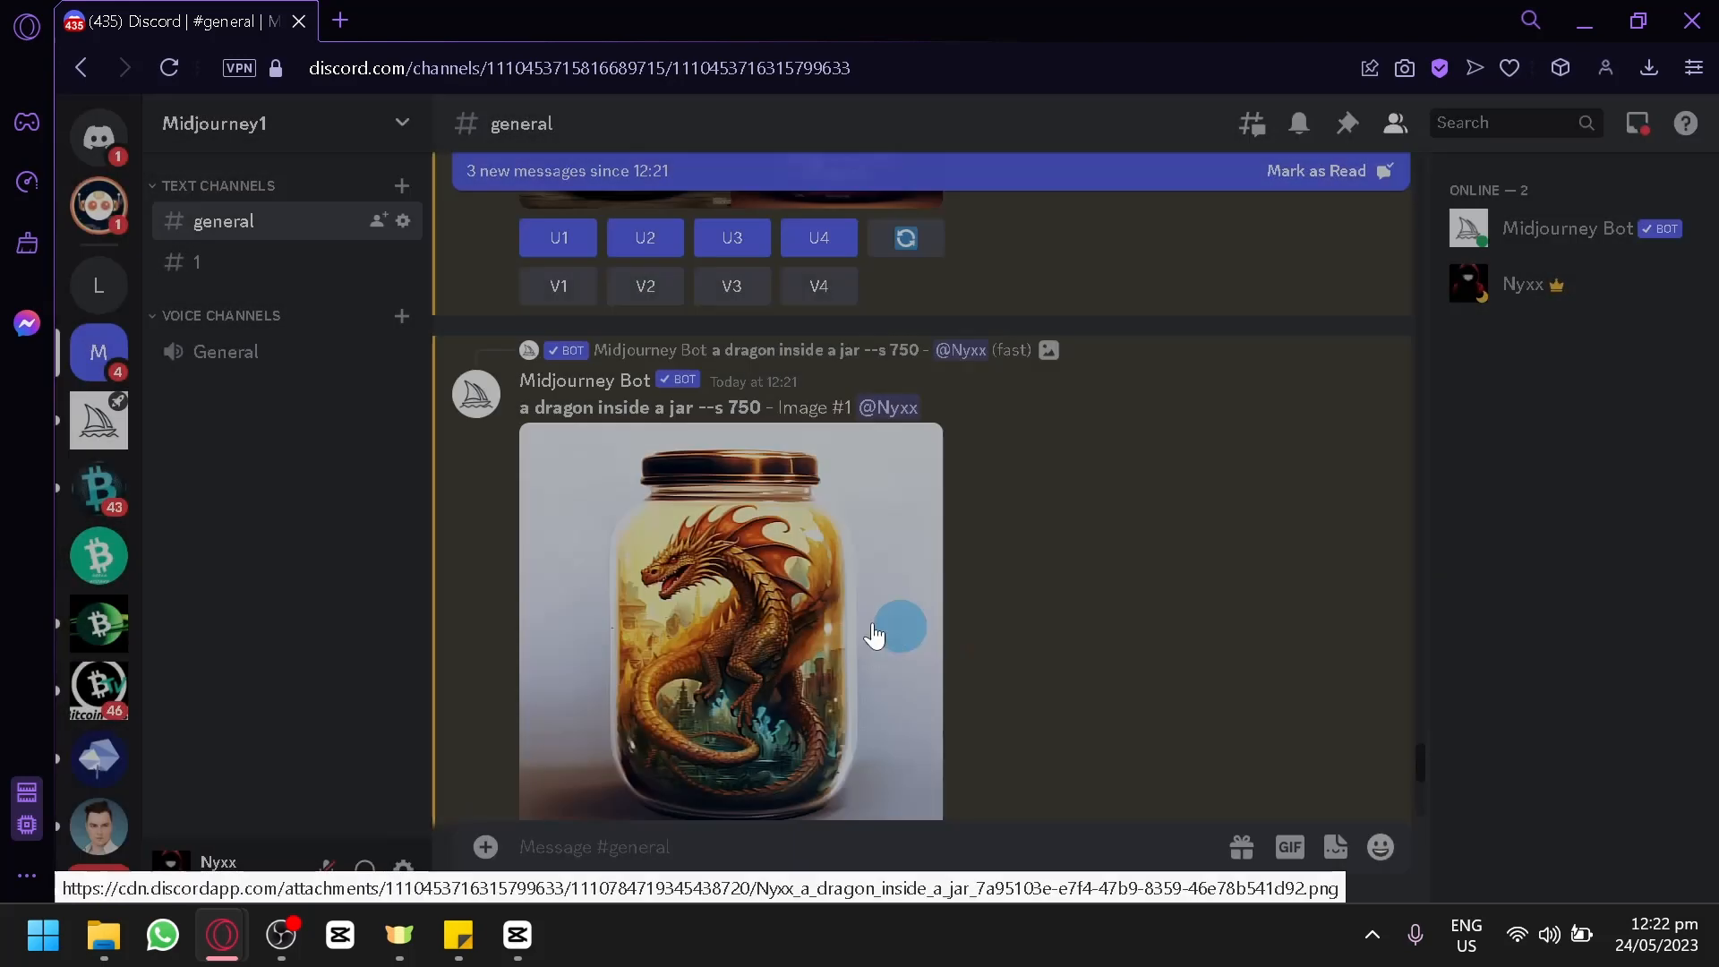
left_click(875, 634)
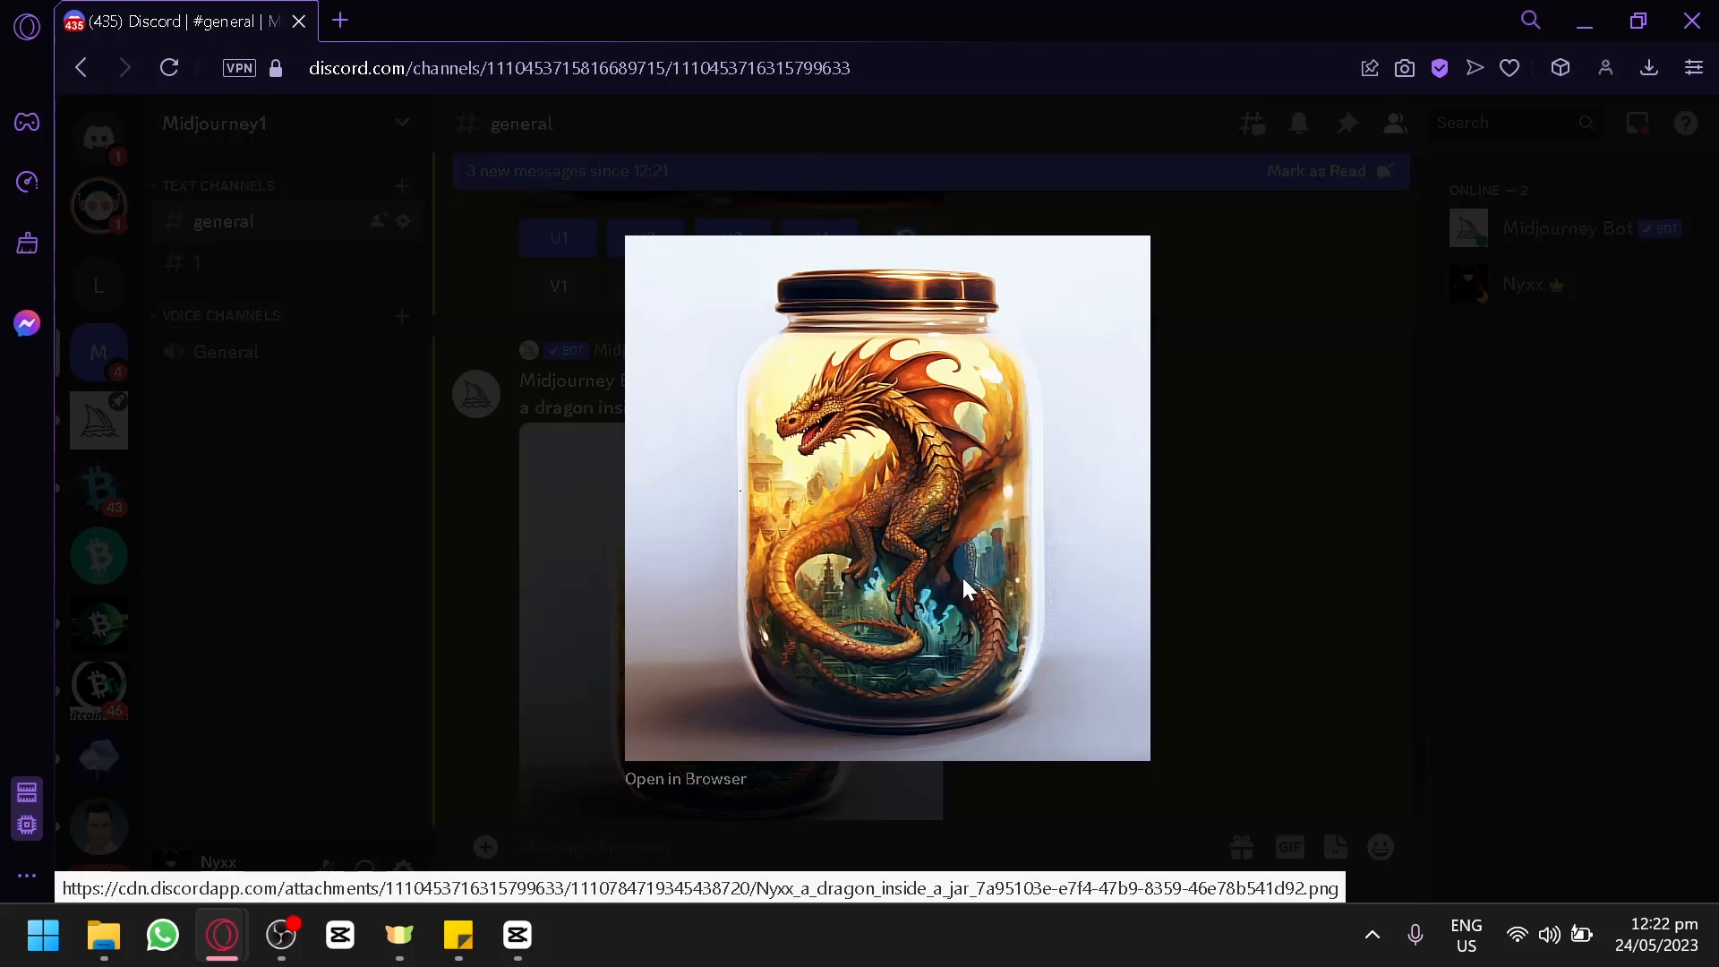
left_click(1197, 491)
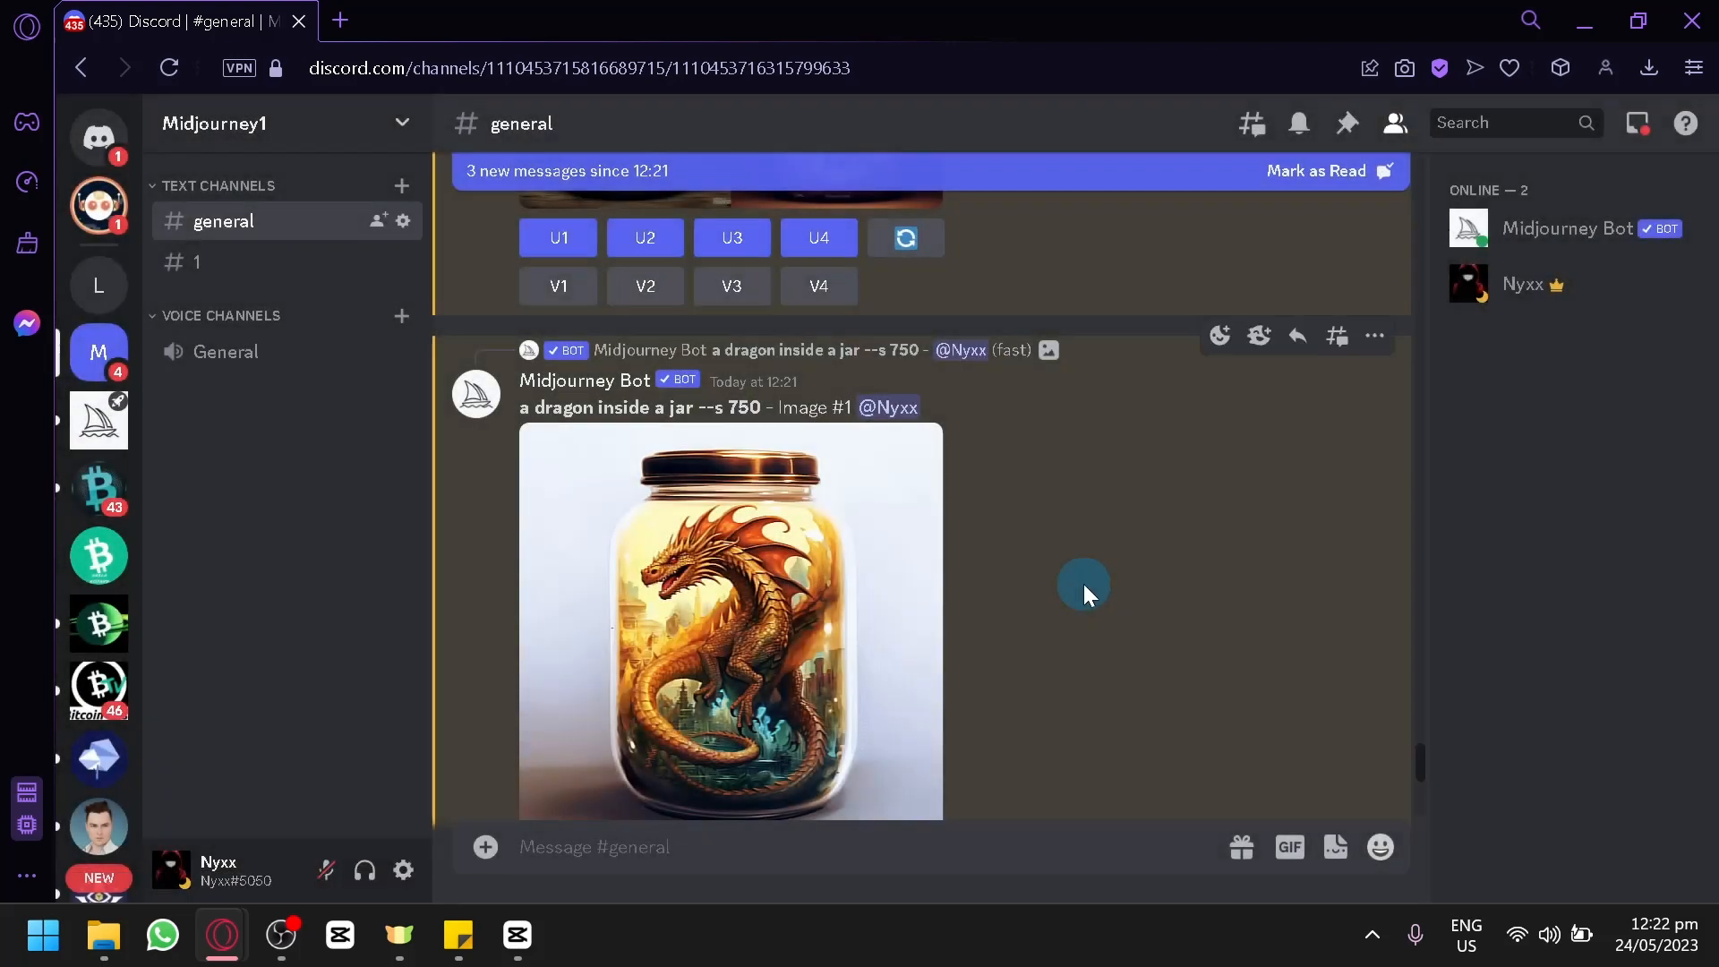
Step: Examine the upscaled dragon Image #2 in the enlarged preview
scroll(1083, 583, "down", 6)
left_click(825, 587)
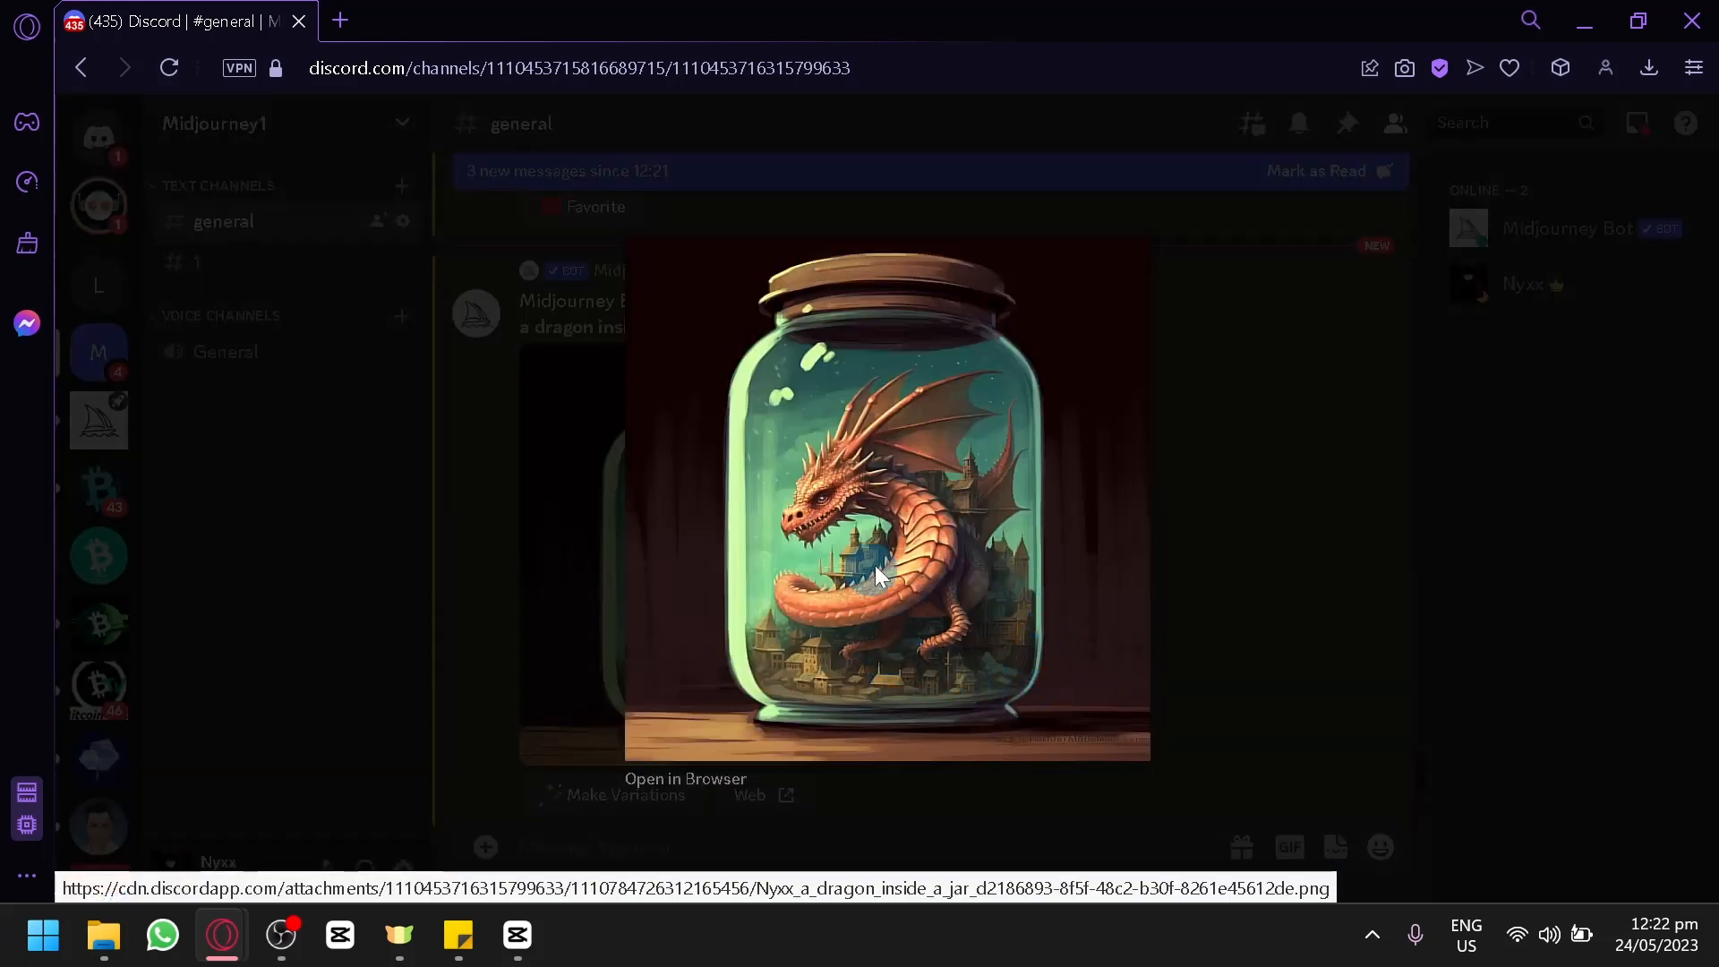
left_click(1162, 562)
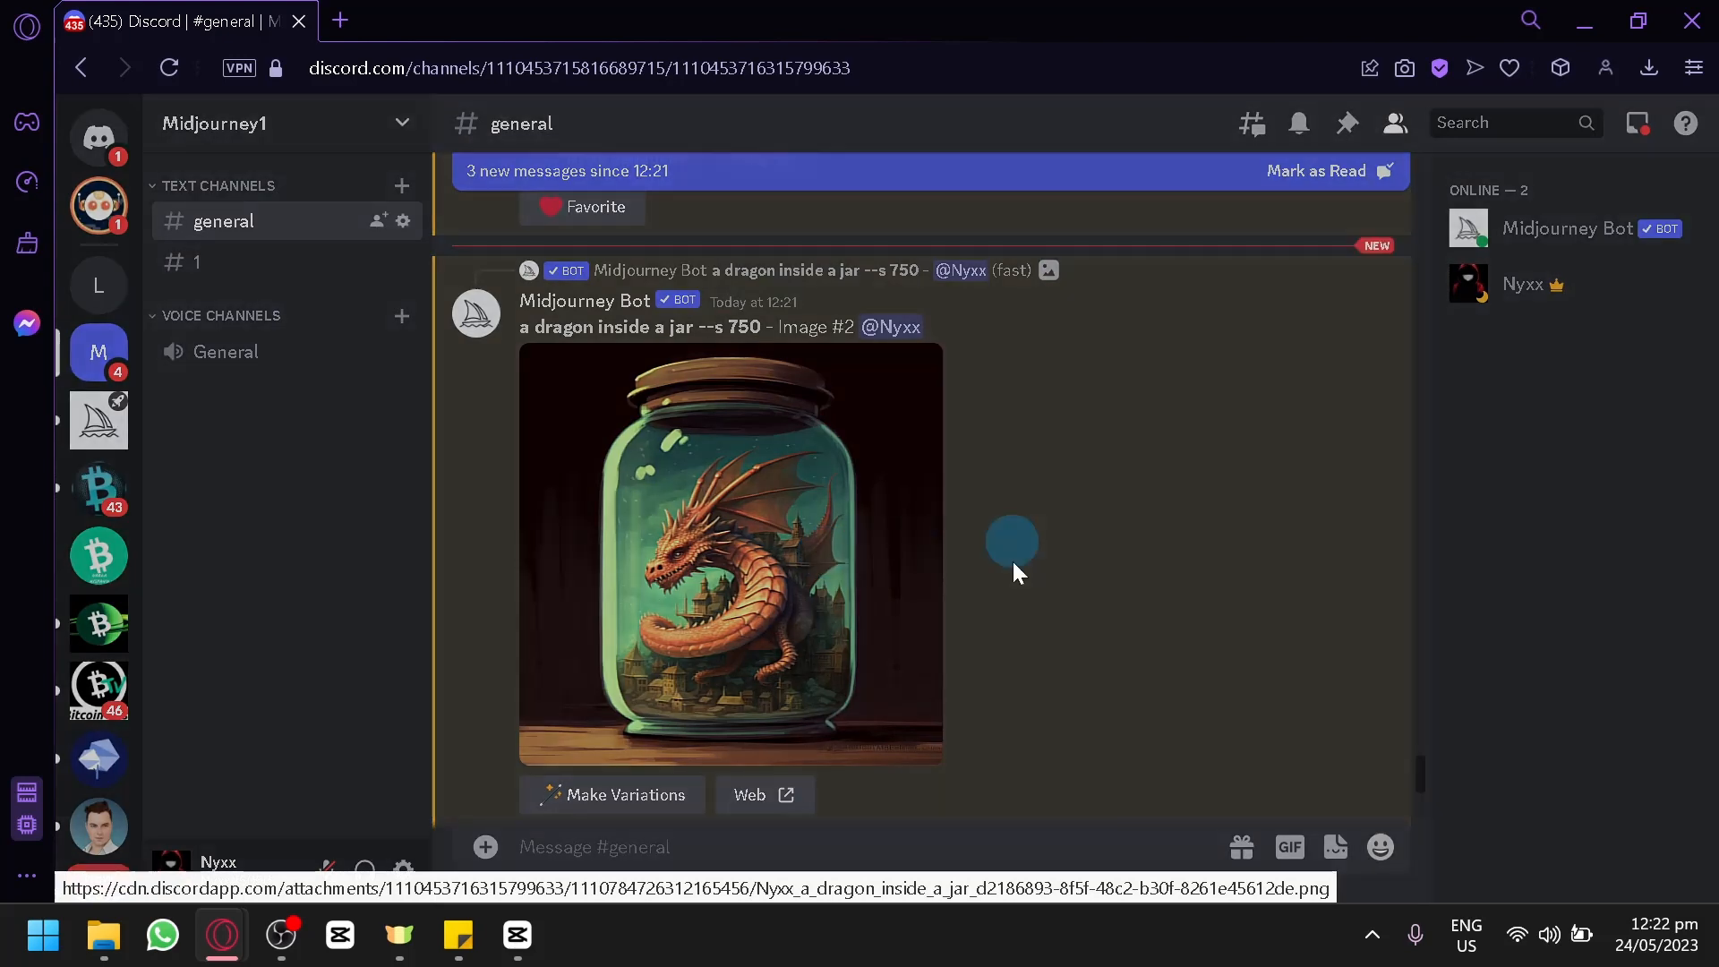
left_click(886, 510)
left_click(1276, 528)
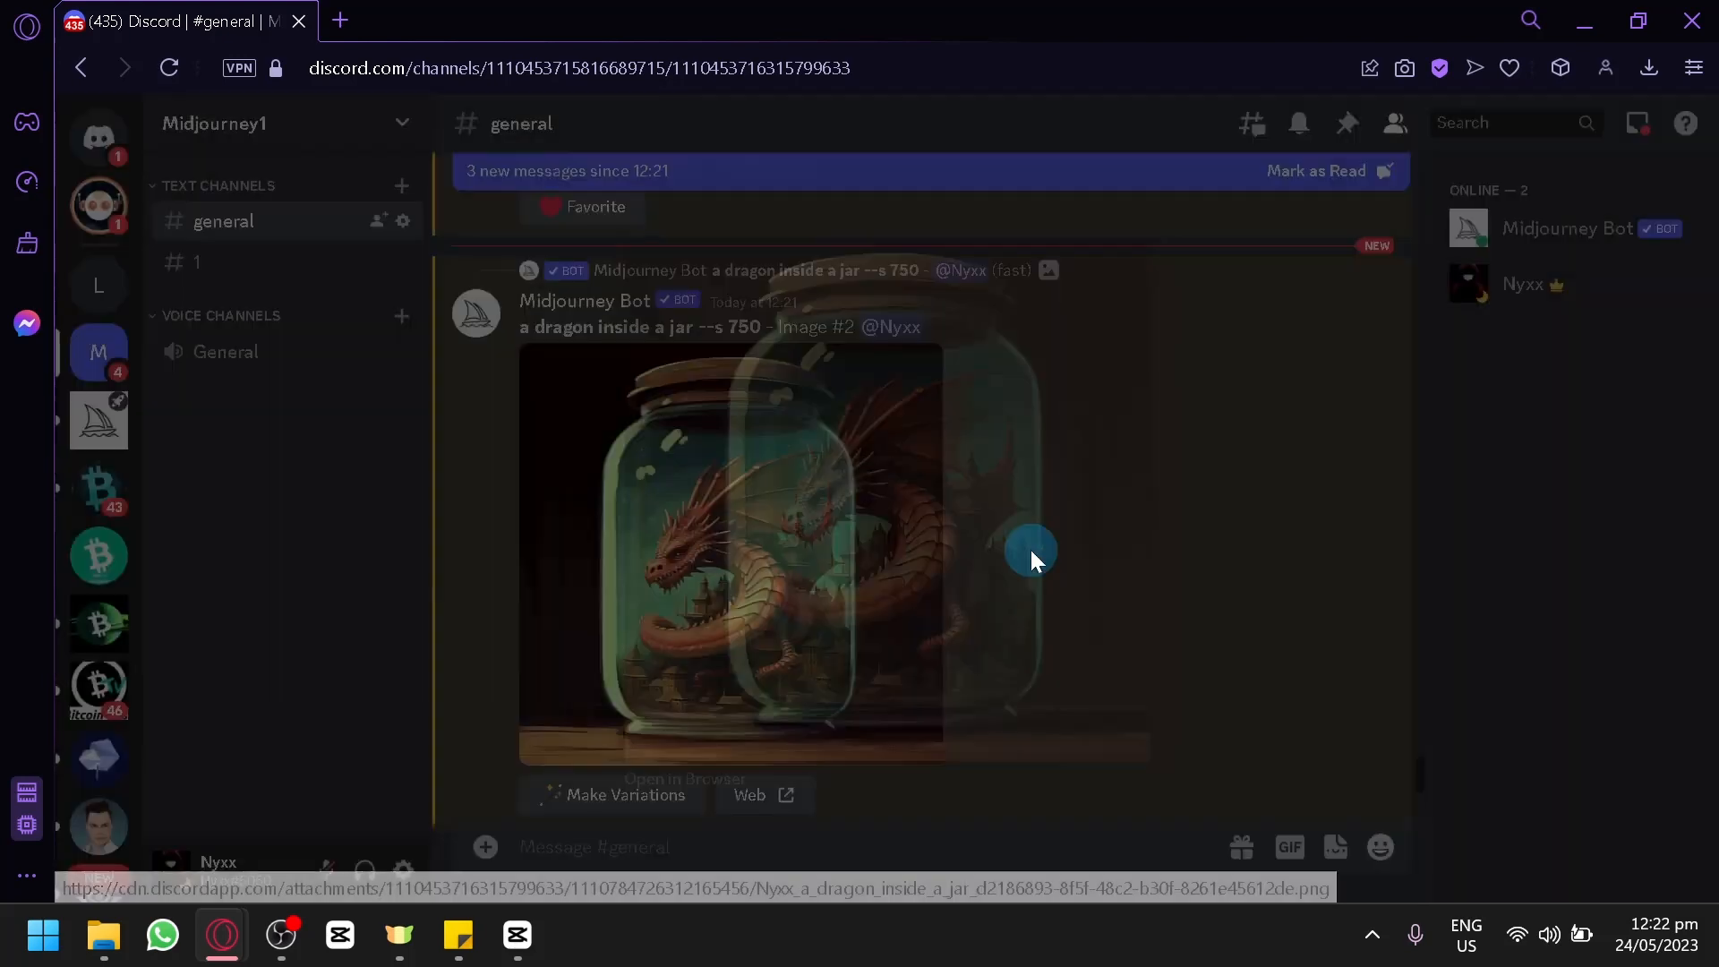
Step: Examine the upscaled dragon Image #3 and Image #4 one after the other in the enlarged preview
scroll(1125, 484, "down", 5)
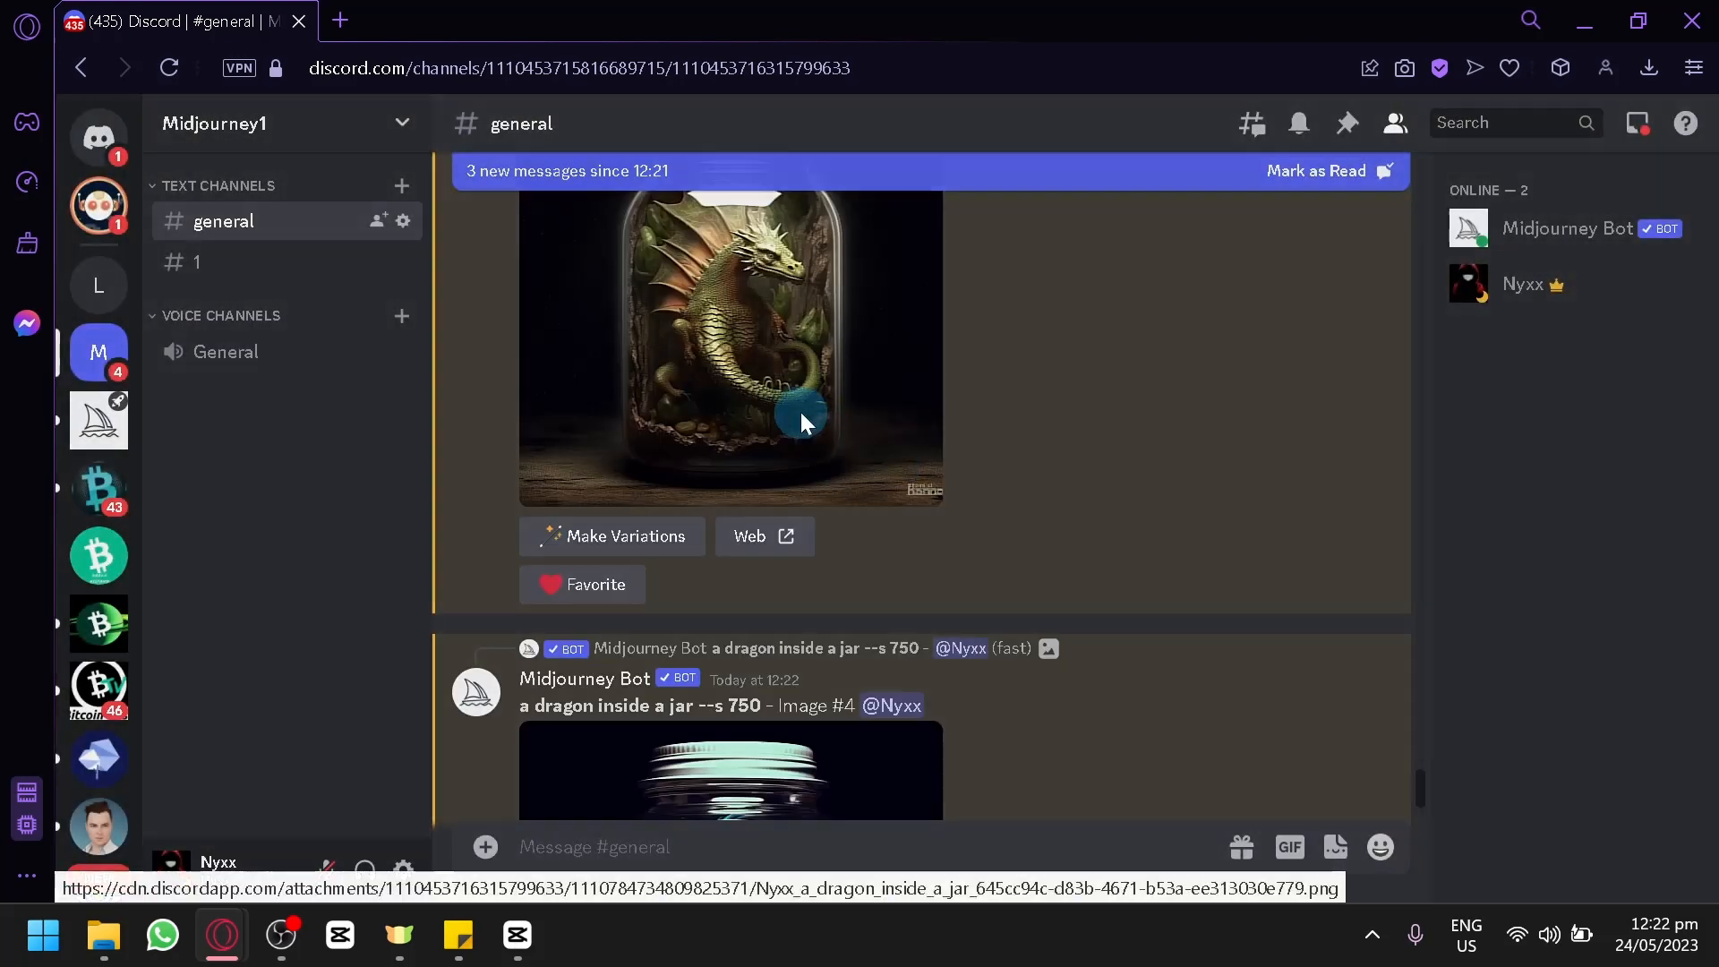
left_click(798, 422)
left_click(1316, 497)
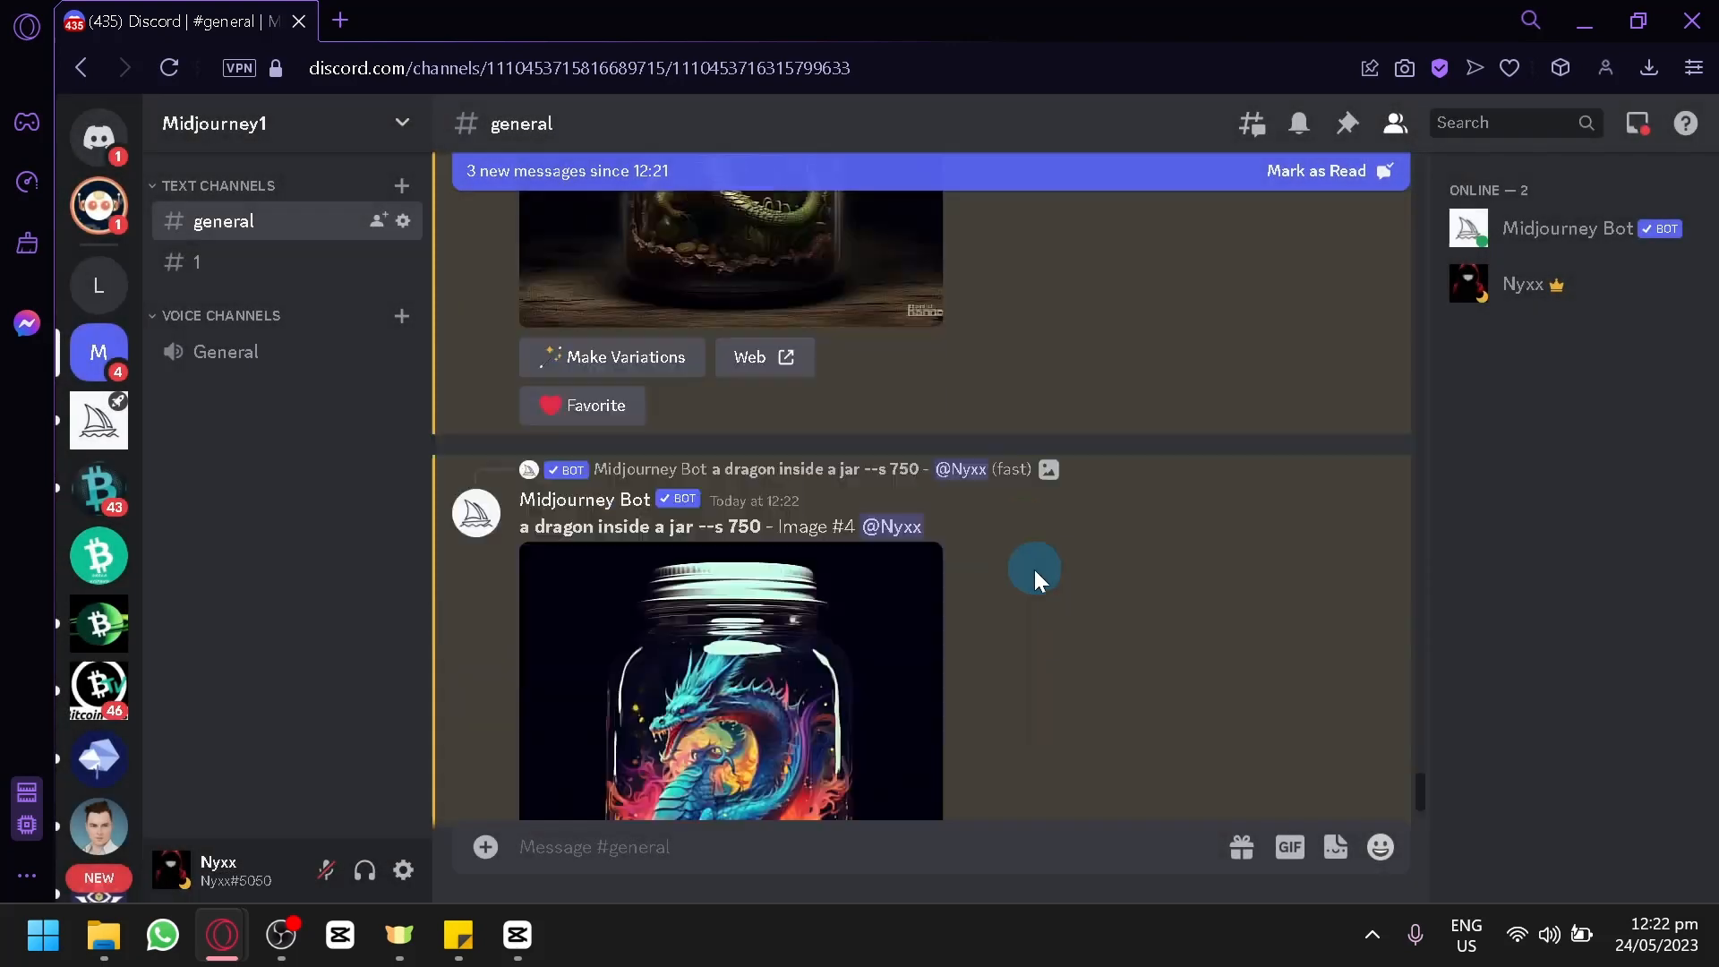
scroll(931, 555, "down", 3)
left_click(824, 530)
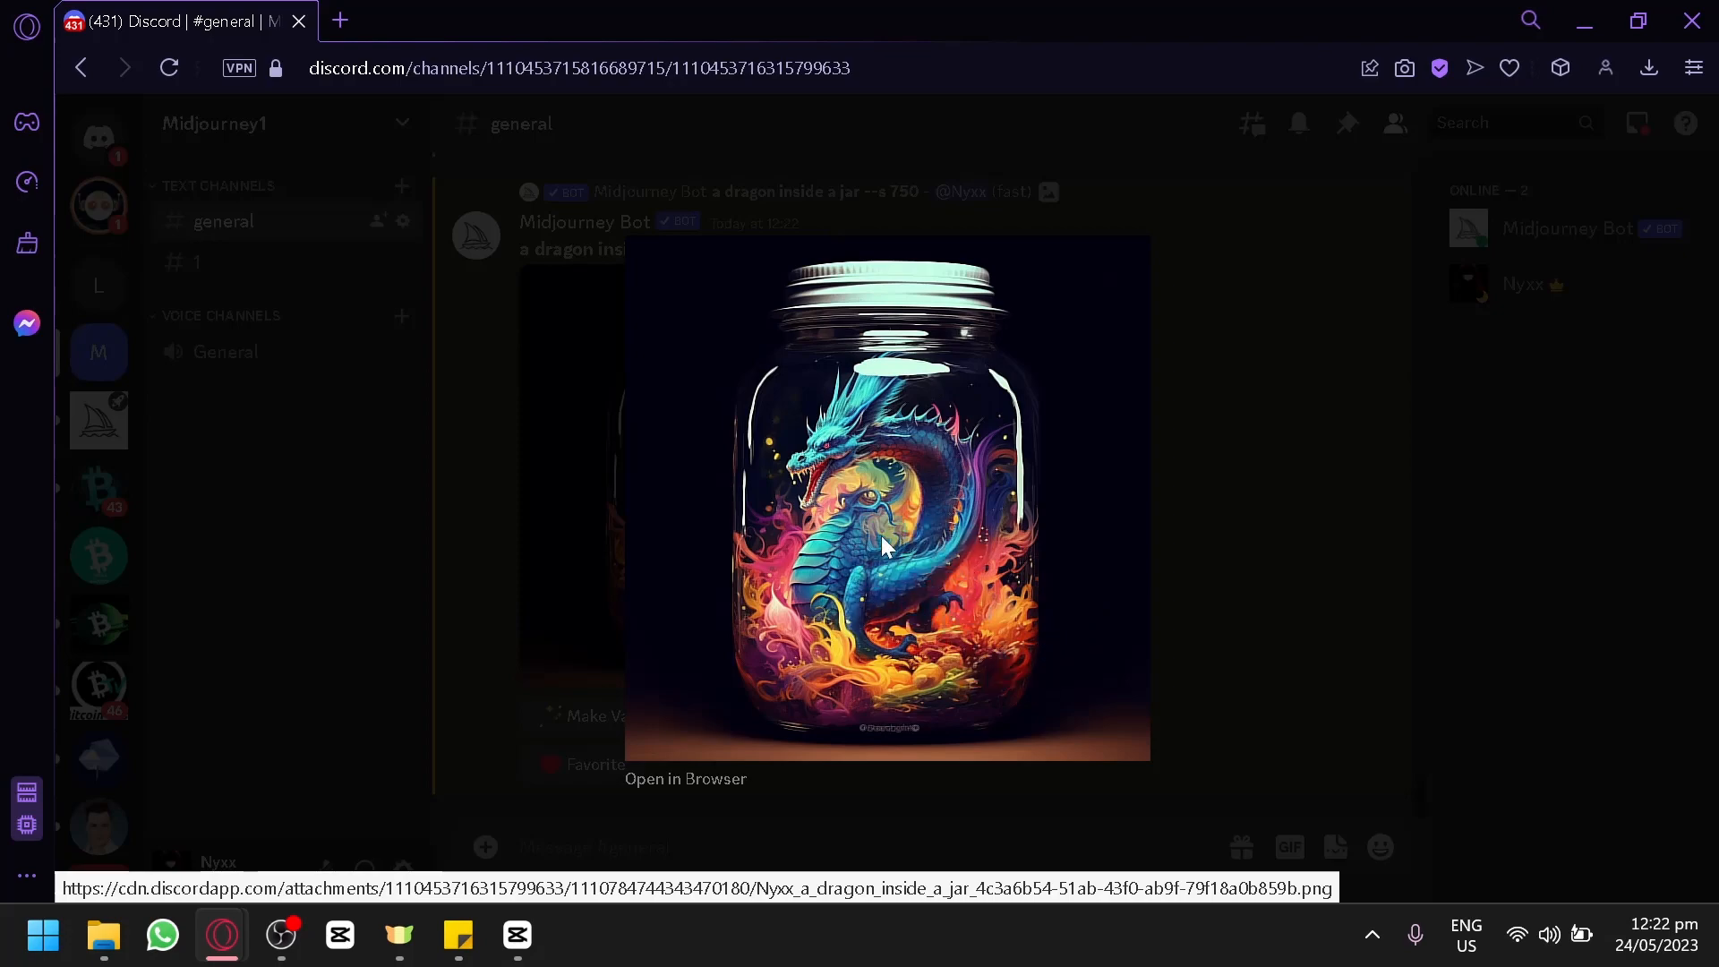
left_click(1258, 438)
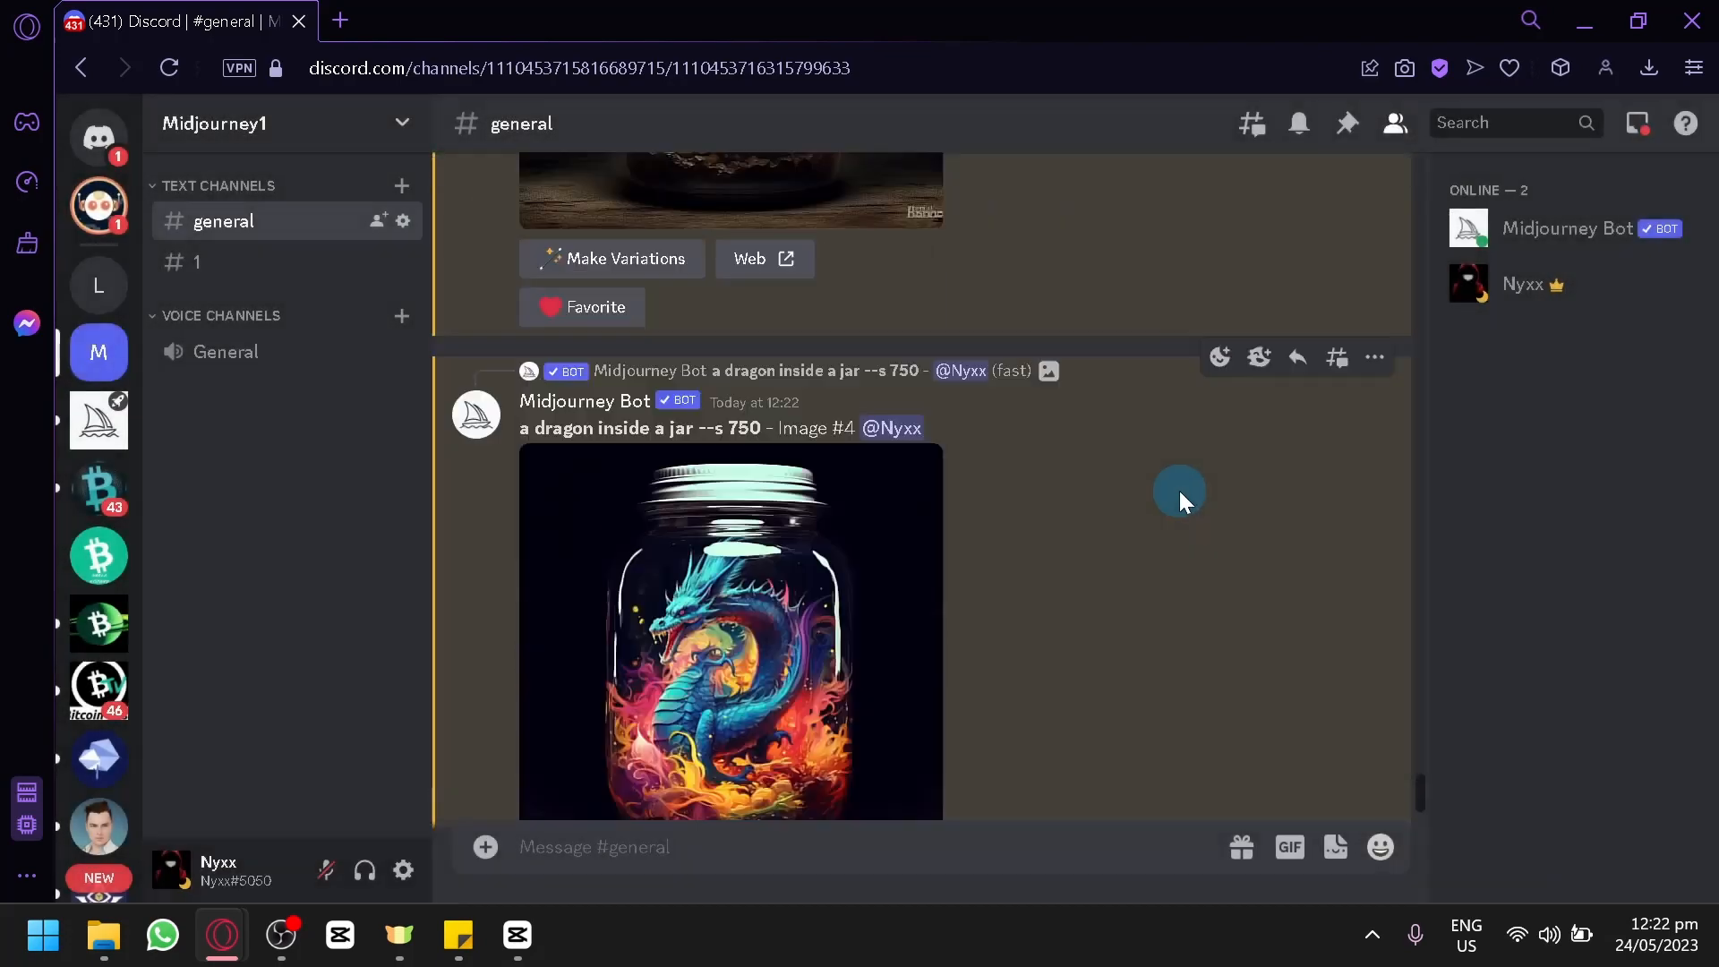
Step: Review the upscaled dragon images in the channel again, from Image #1 through Image #4
scroll(1174, 490, "up", 5)
scroll(1148, 498, "up", 4)
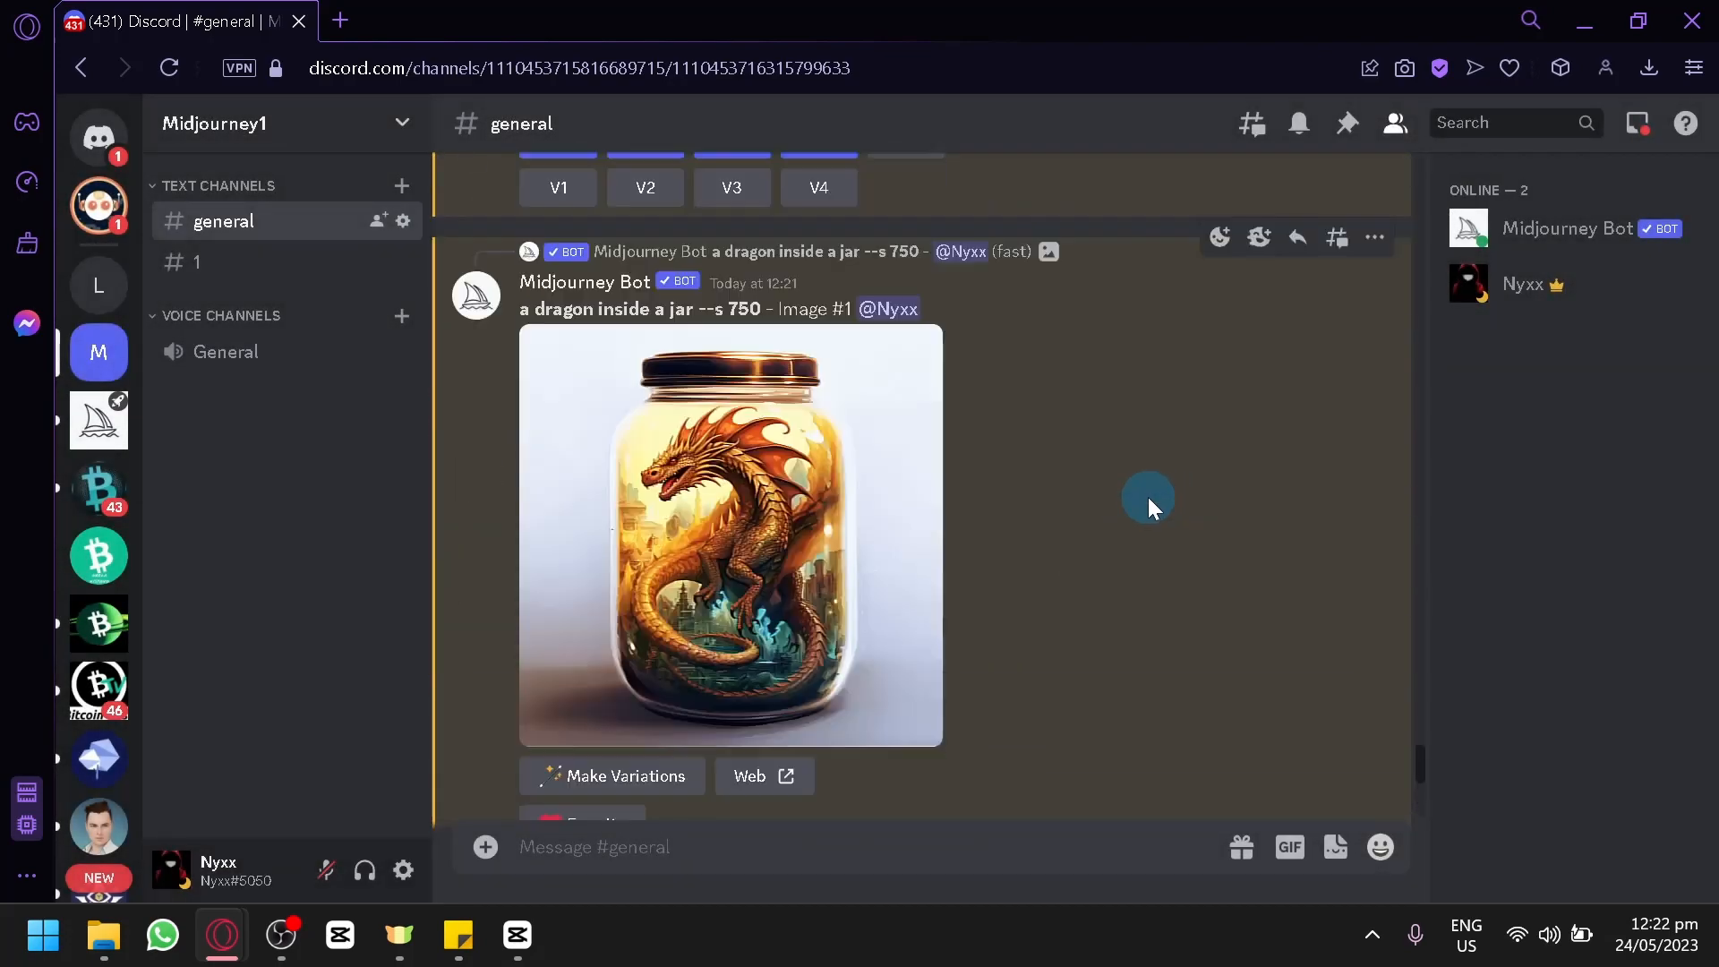
scroll(1151, 486, "down", 8)
scroll(1140, 487, "down", 5)
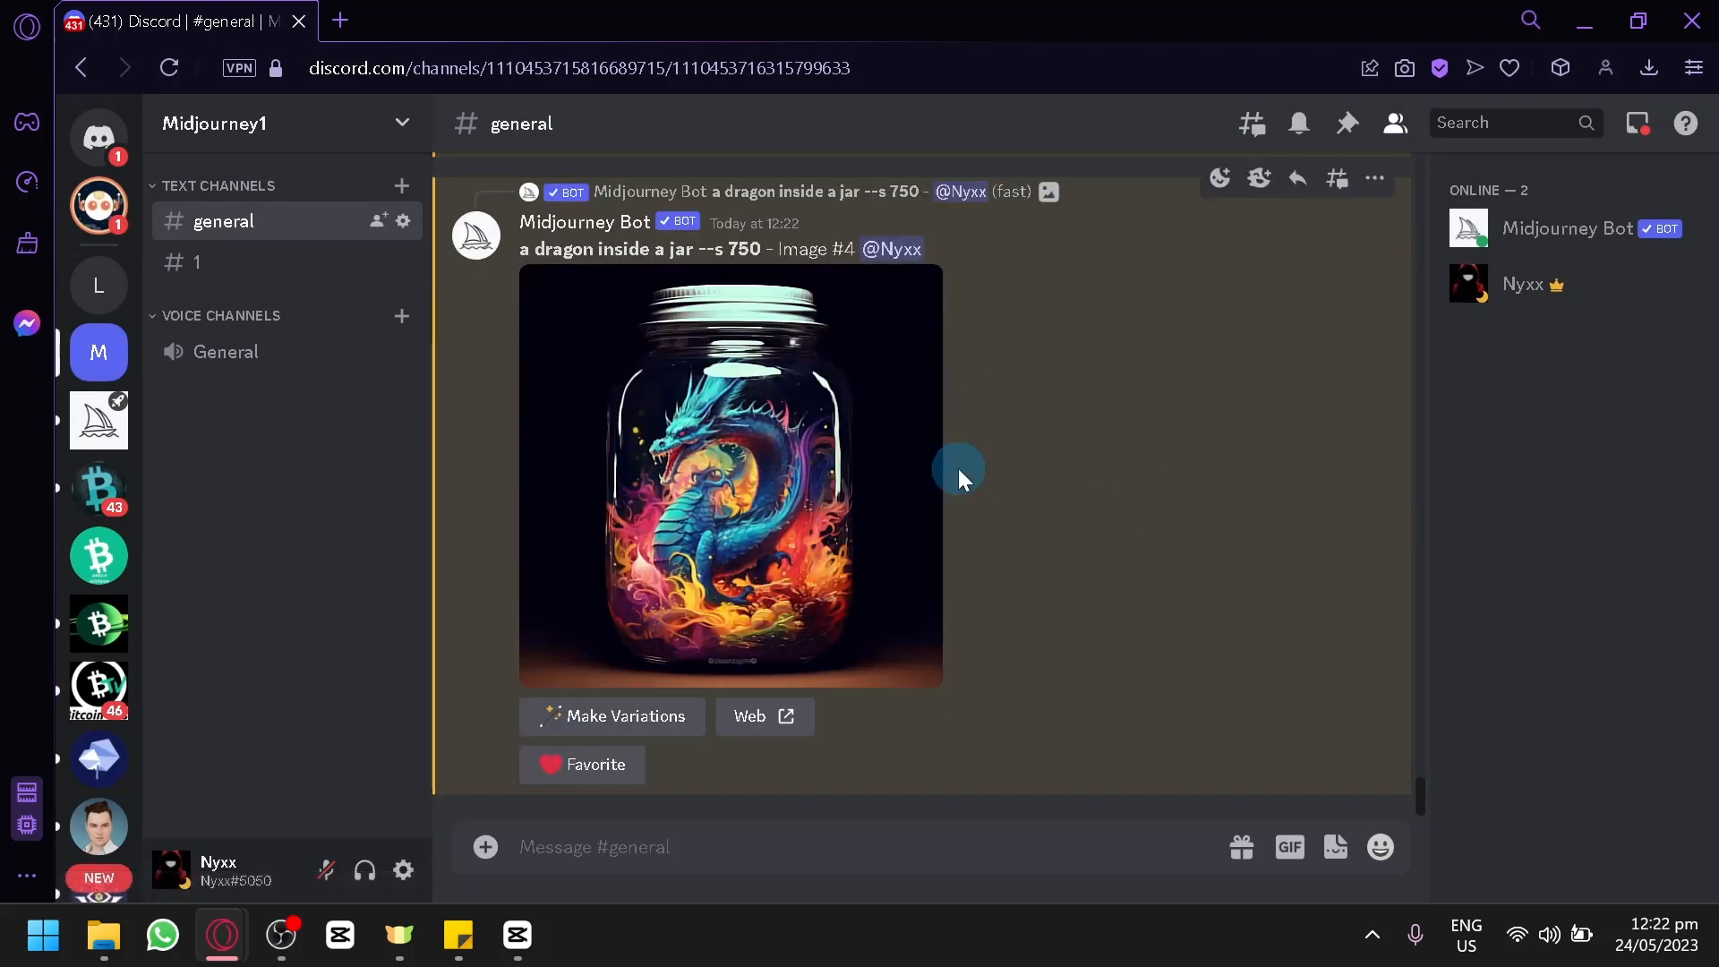
Step: Copy the "32-bit isometric - plane" idea from the sticky note and submit it with /imagine as "32-bit isometric, plane"
left_click(710, 857)
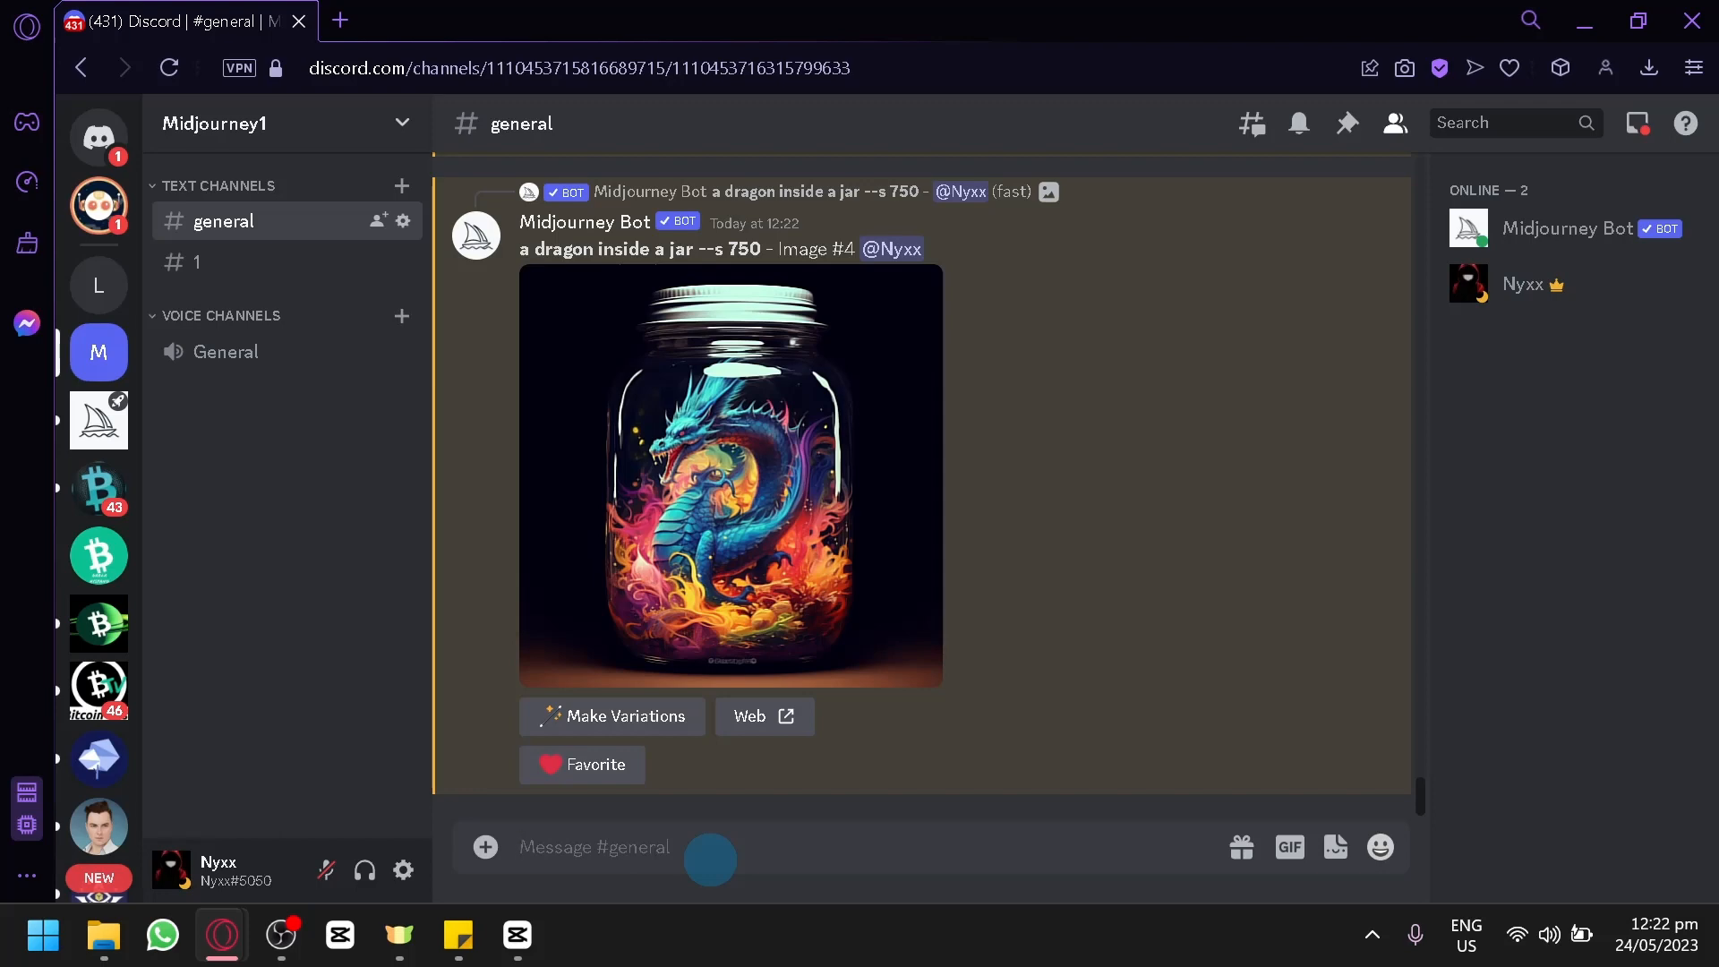
type("/ima")
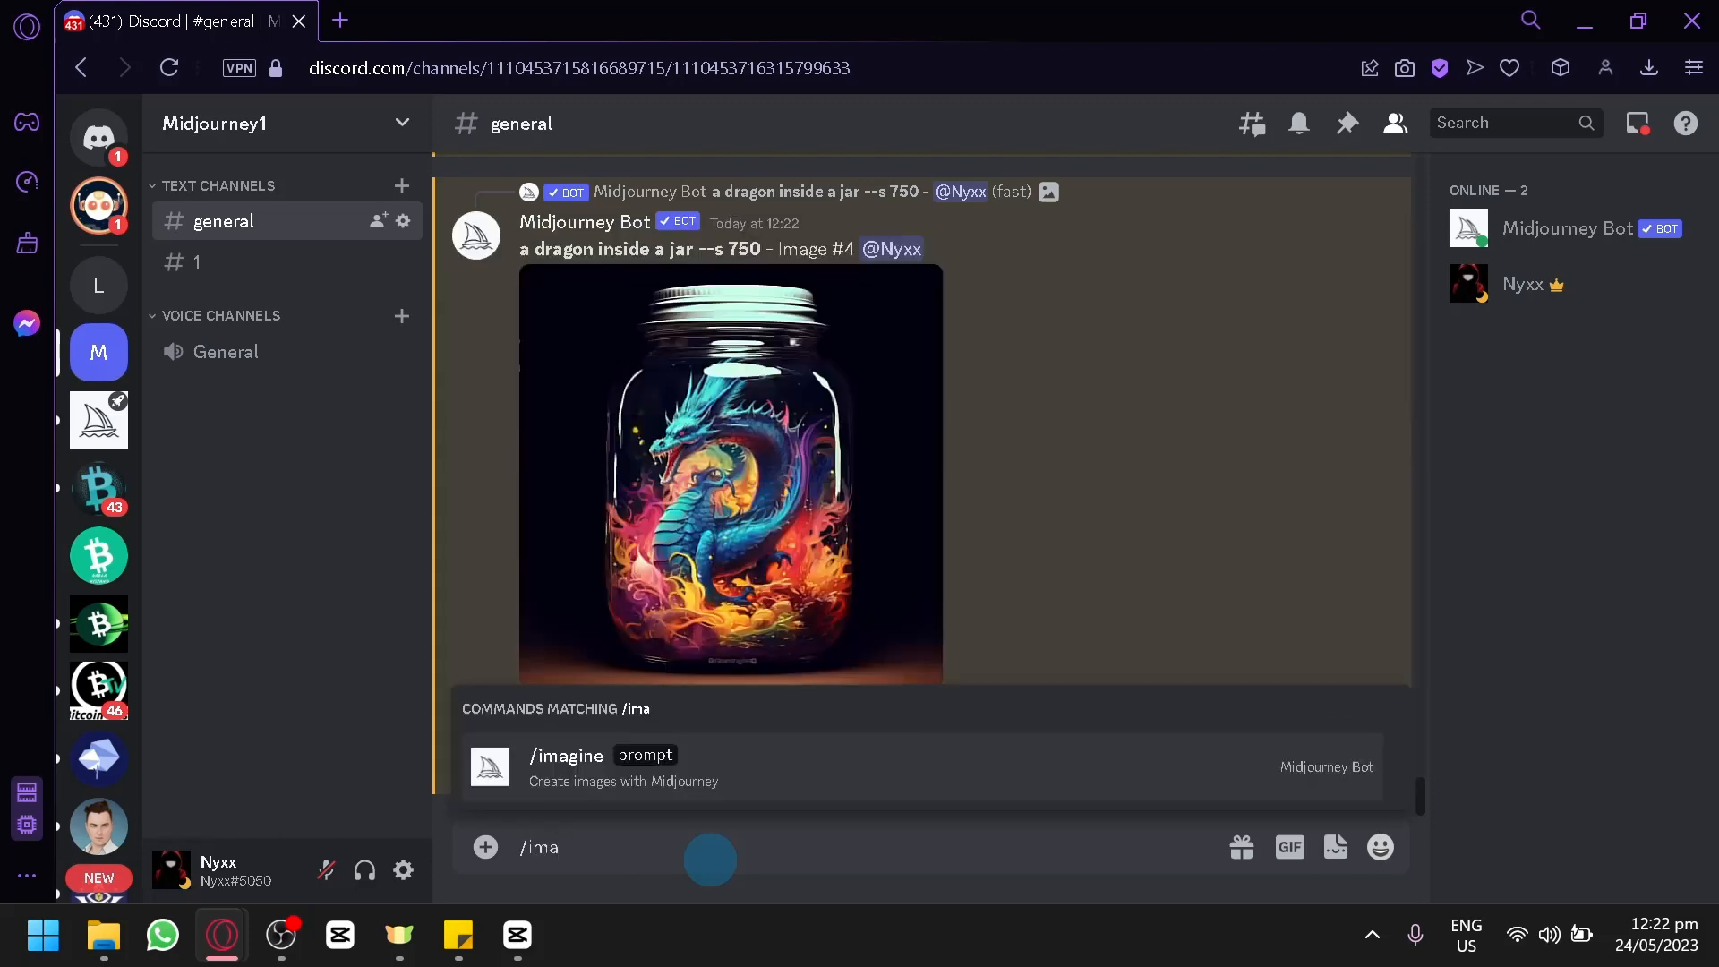
key("Tab")
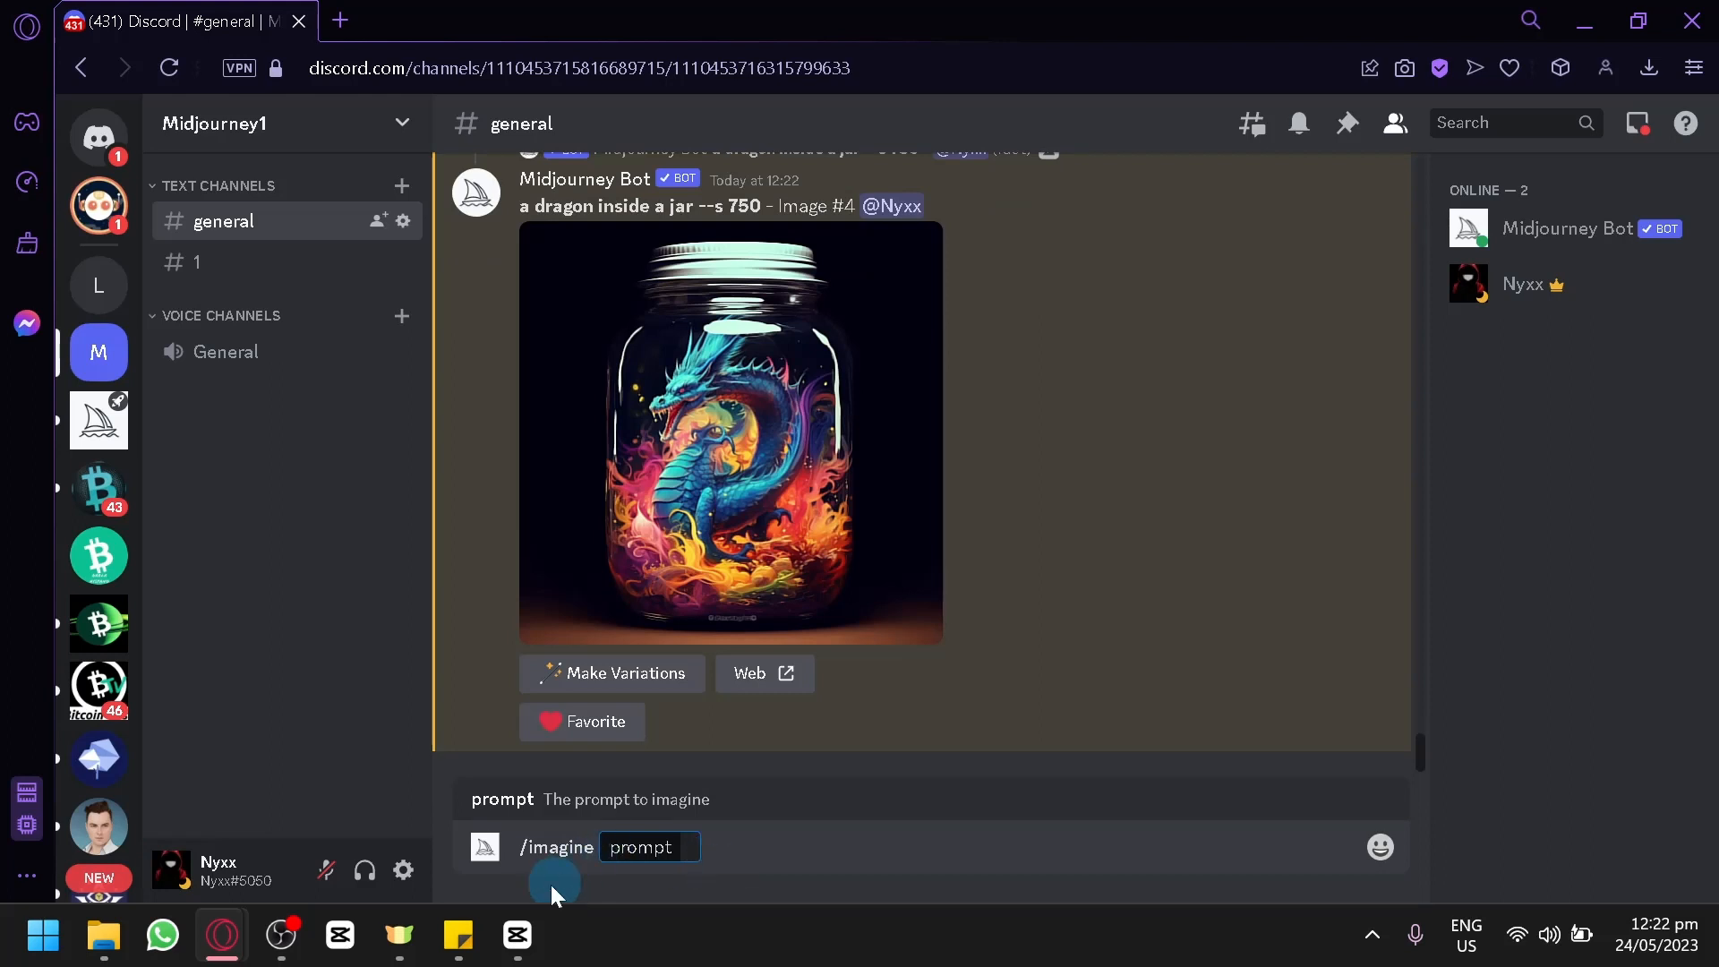
left_click(458, 934)
left_click(387, 720)
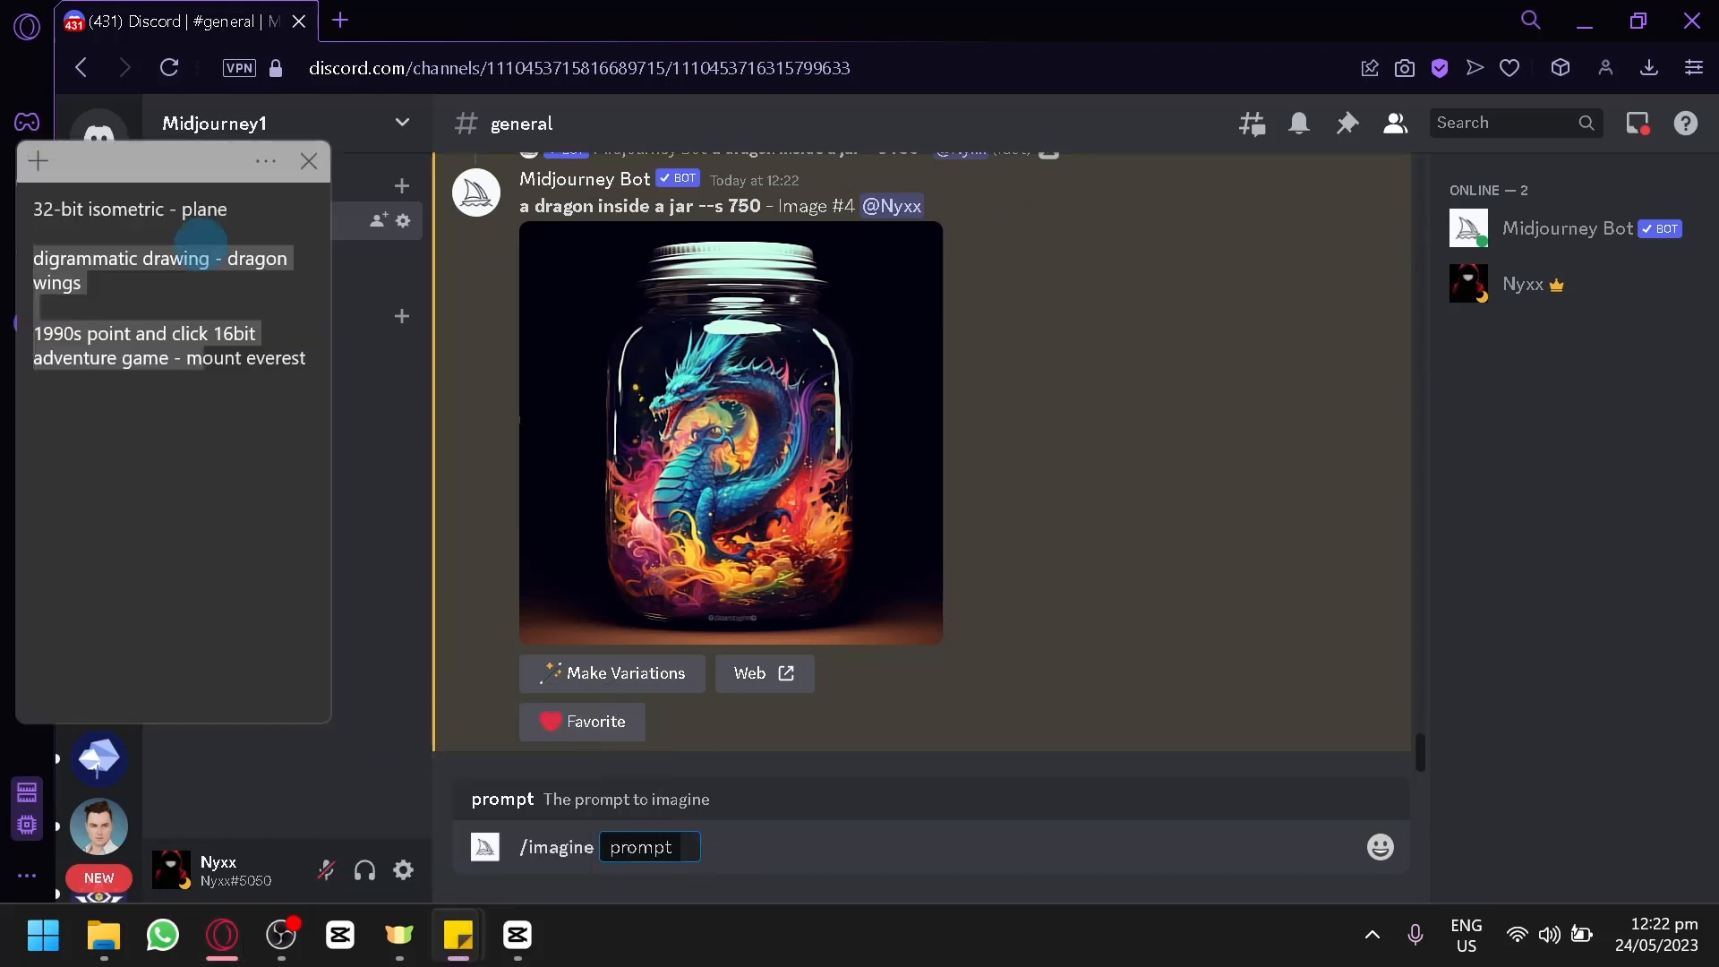
left_click_drag(247, 216, 19, 210)
key("ctrl+c")
left_click(732, 733)
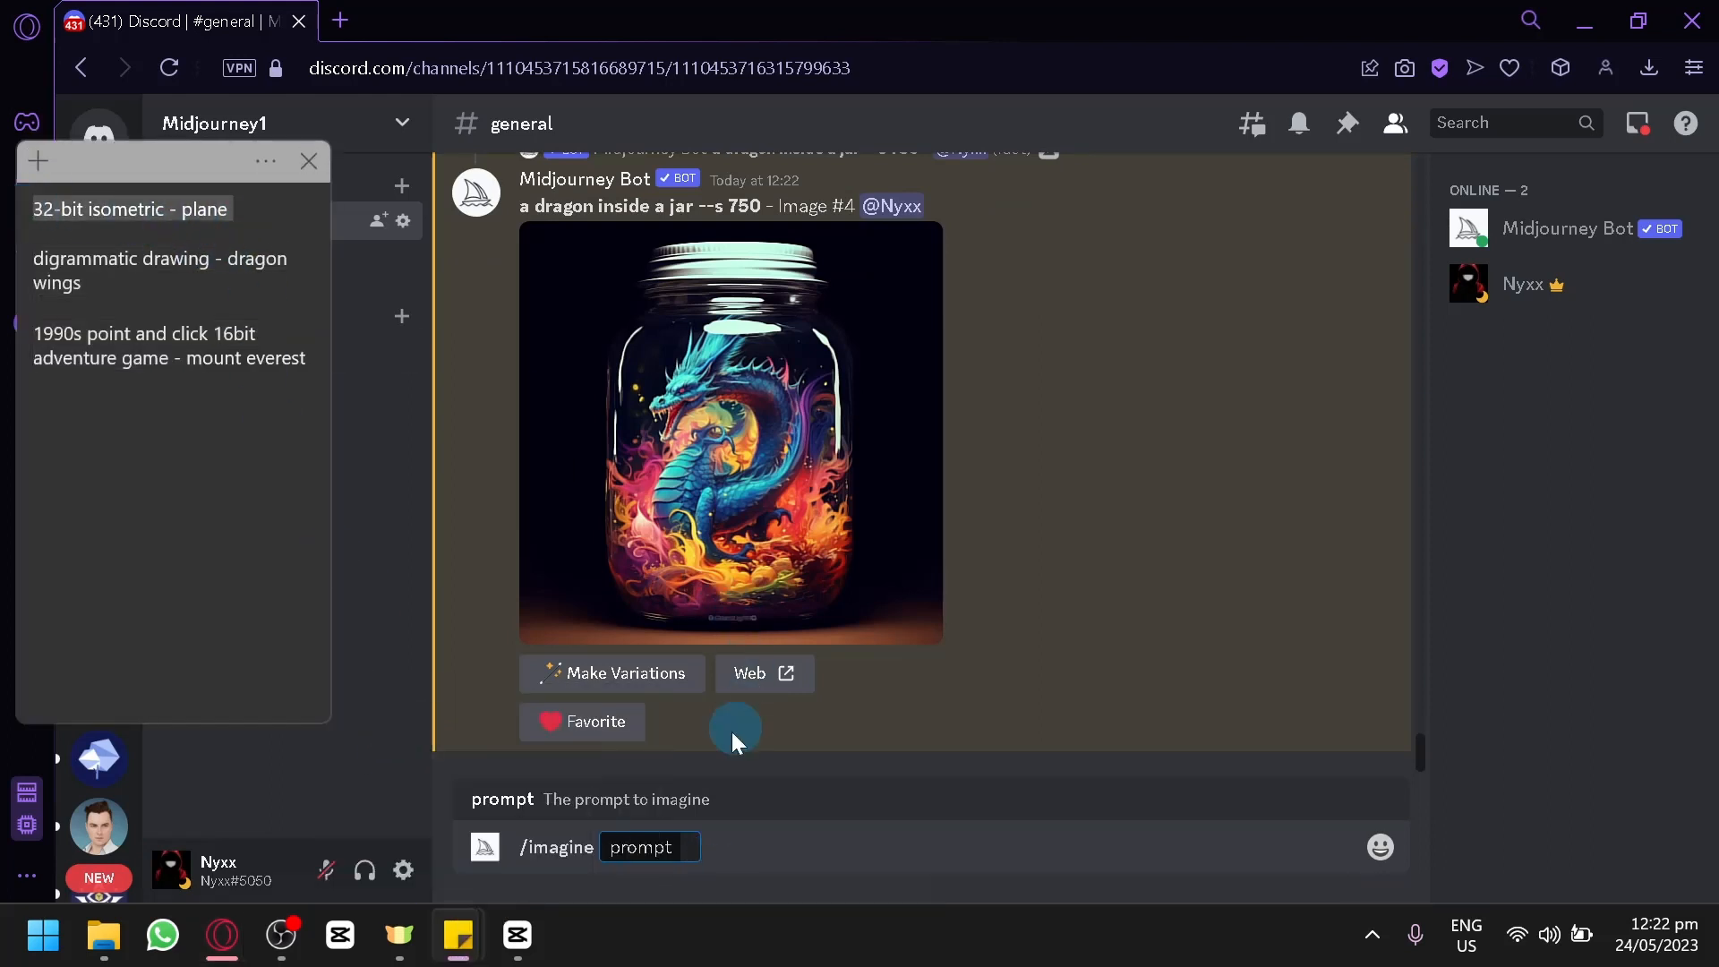
left_click(684, 848)
key("ctrl+v")
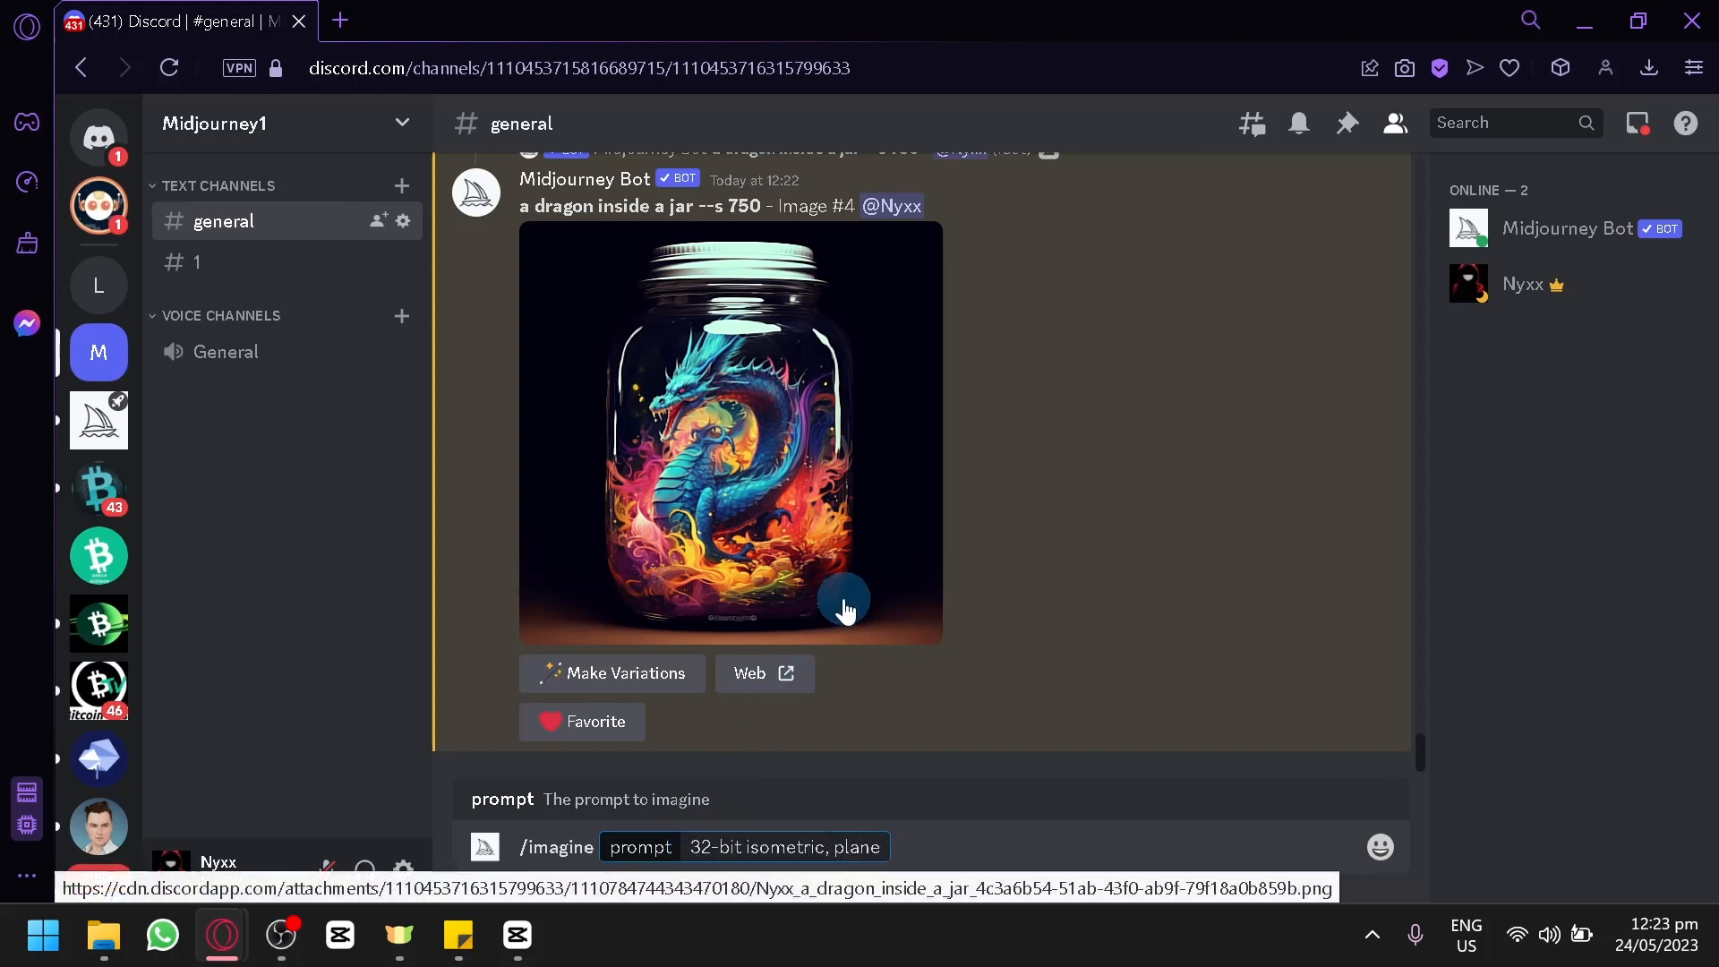
key("Return")
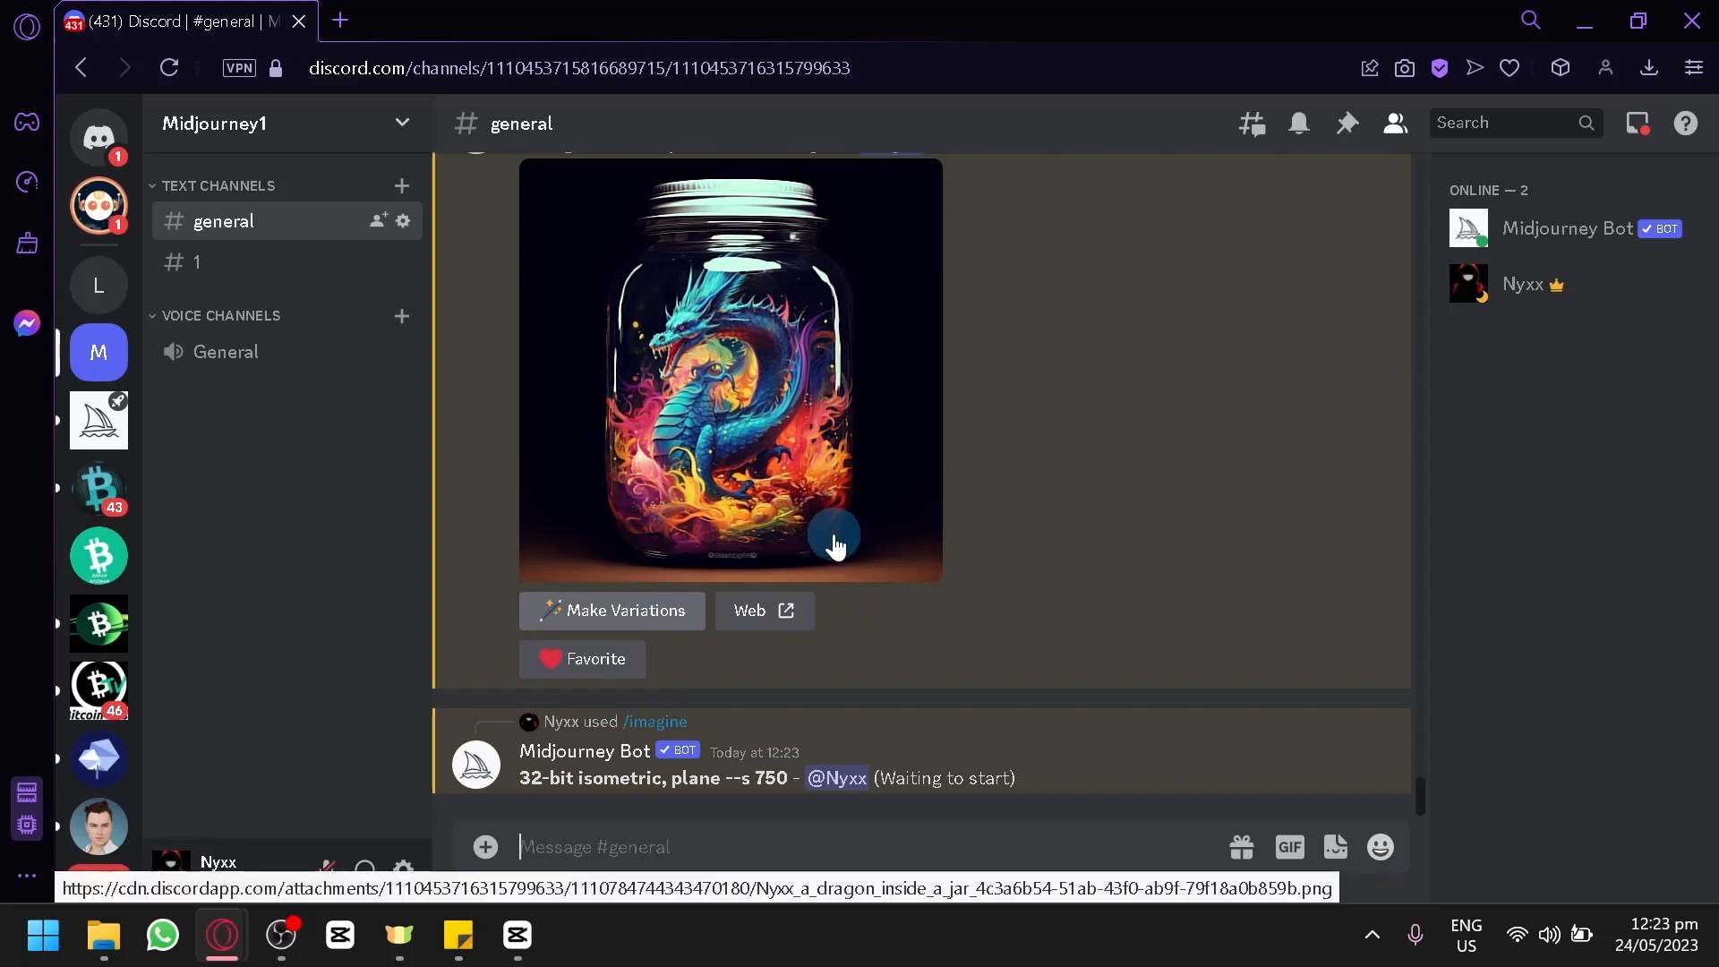
Step: Look back over the dragon grid and upscales, and request variations of the upscaled dragon Image #4
scroll(832, 537, "up", 6)
scroll(899, 421, "up", 10)
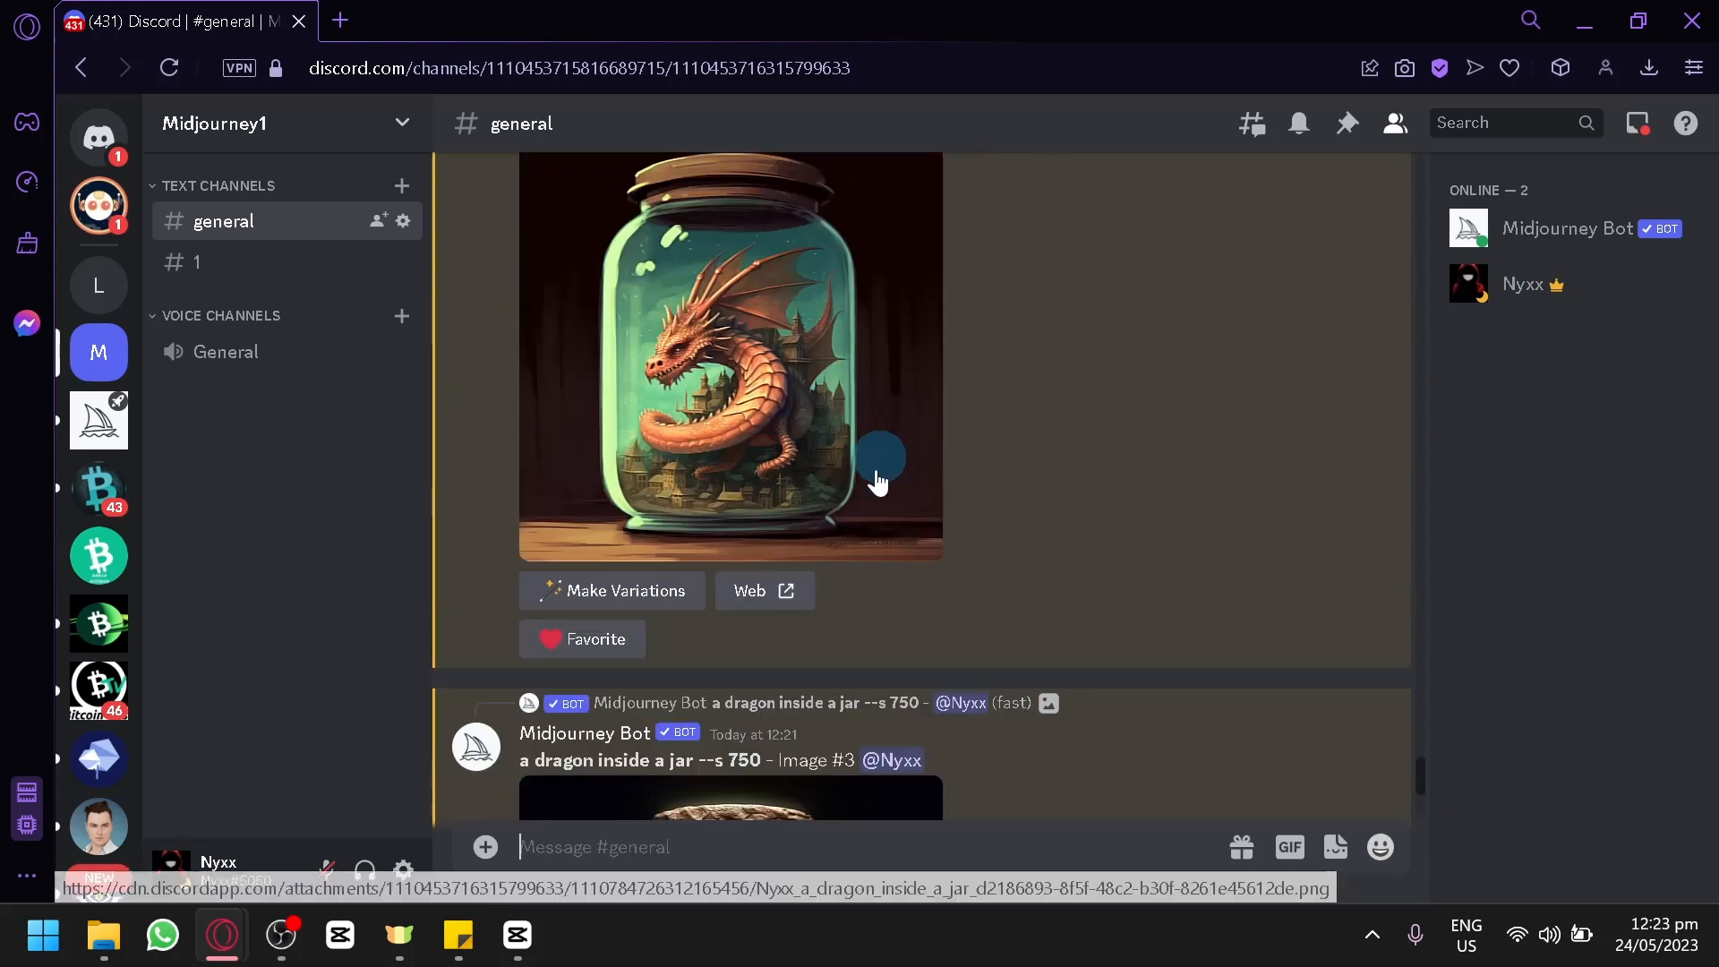
scroll(770, 502, "up", 4)
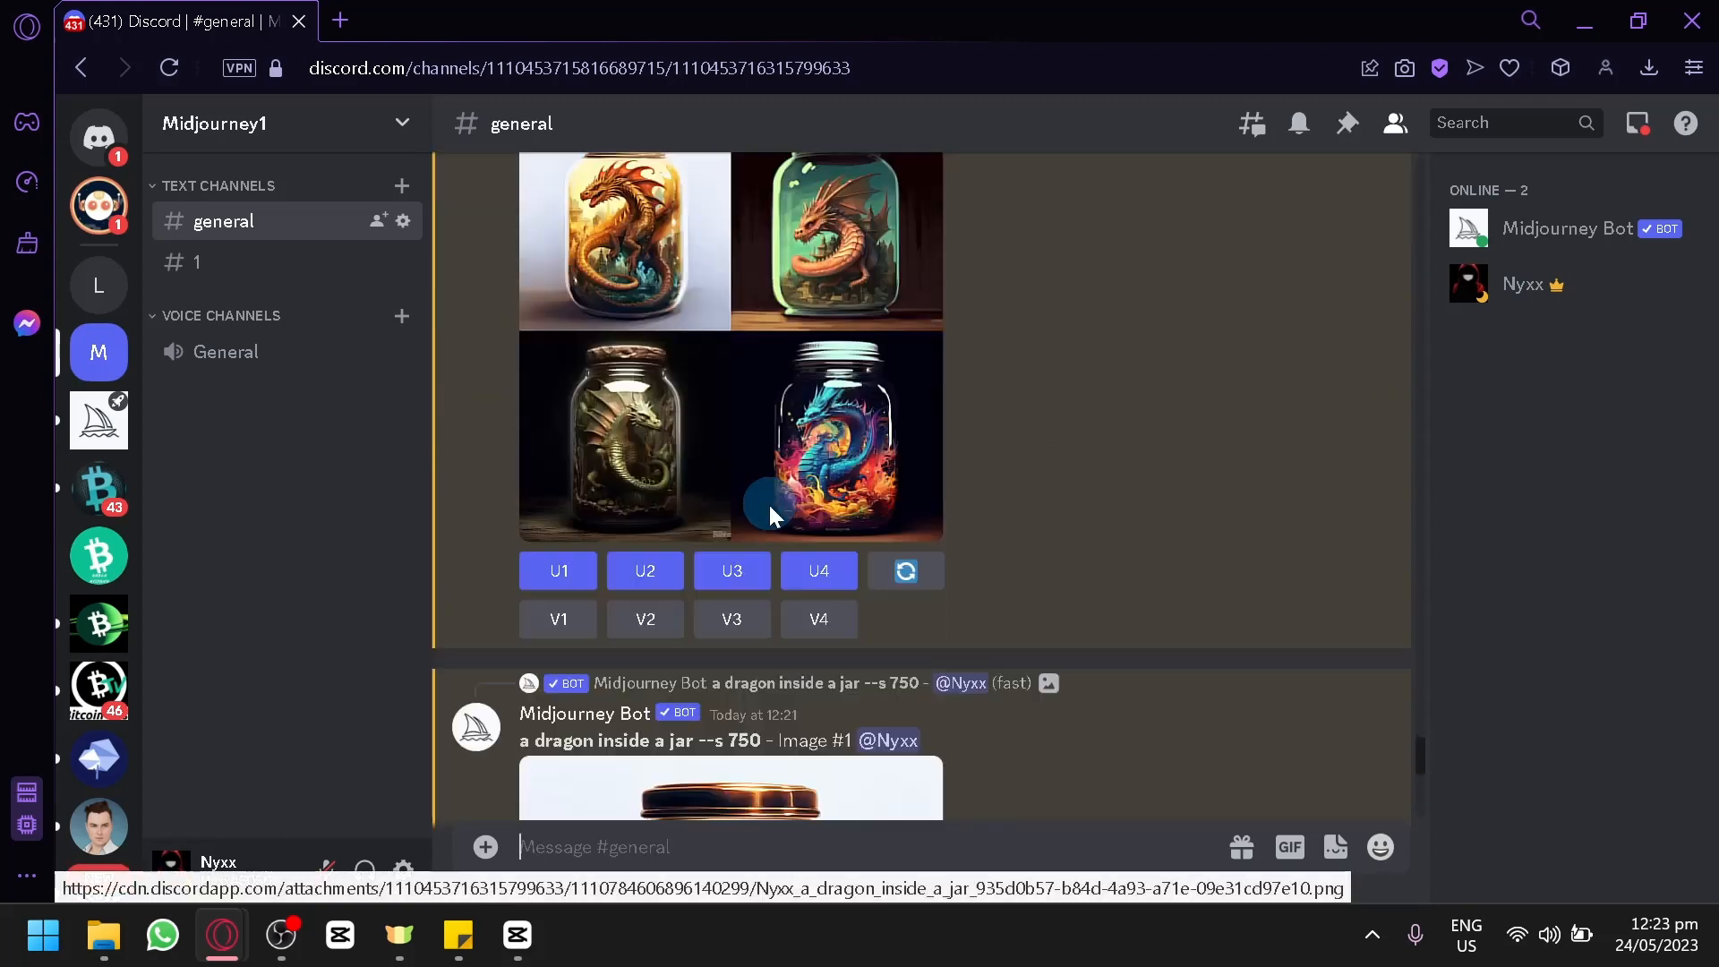
scroll(761, 528, "down", 10)
scroll(788, 582, "down", 15)
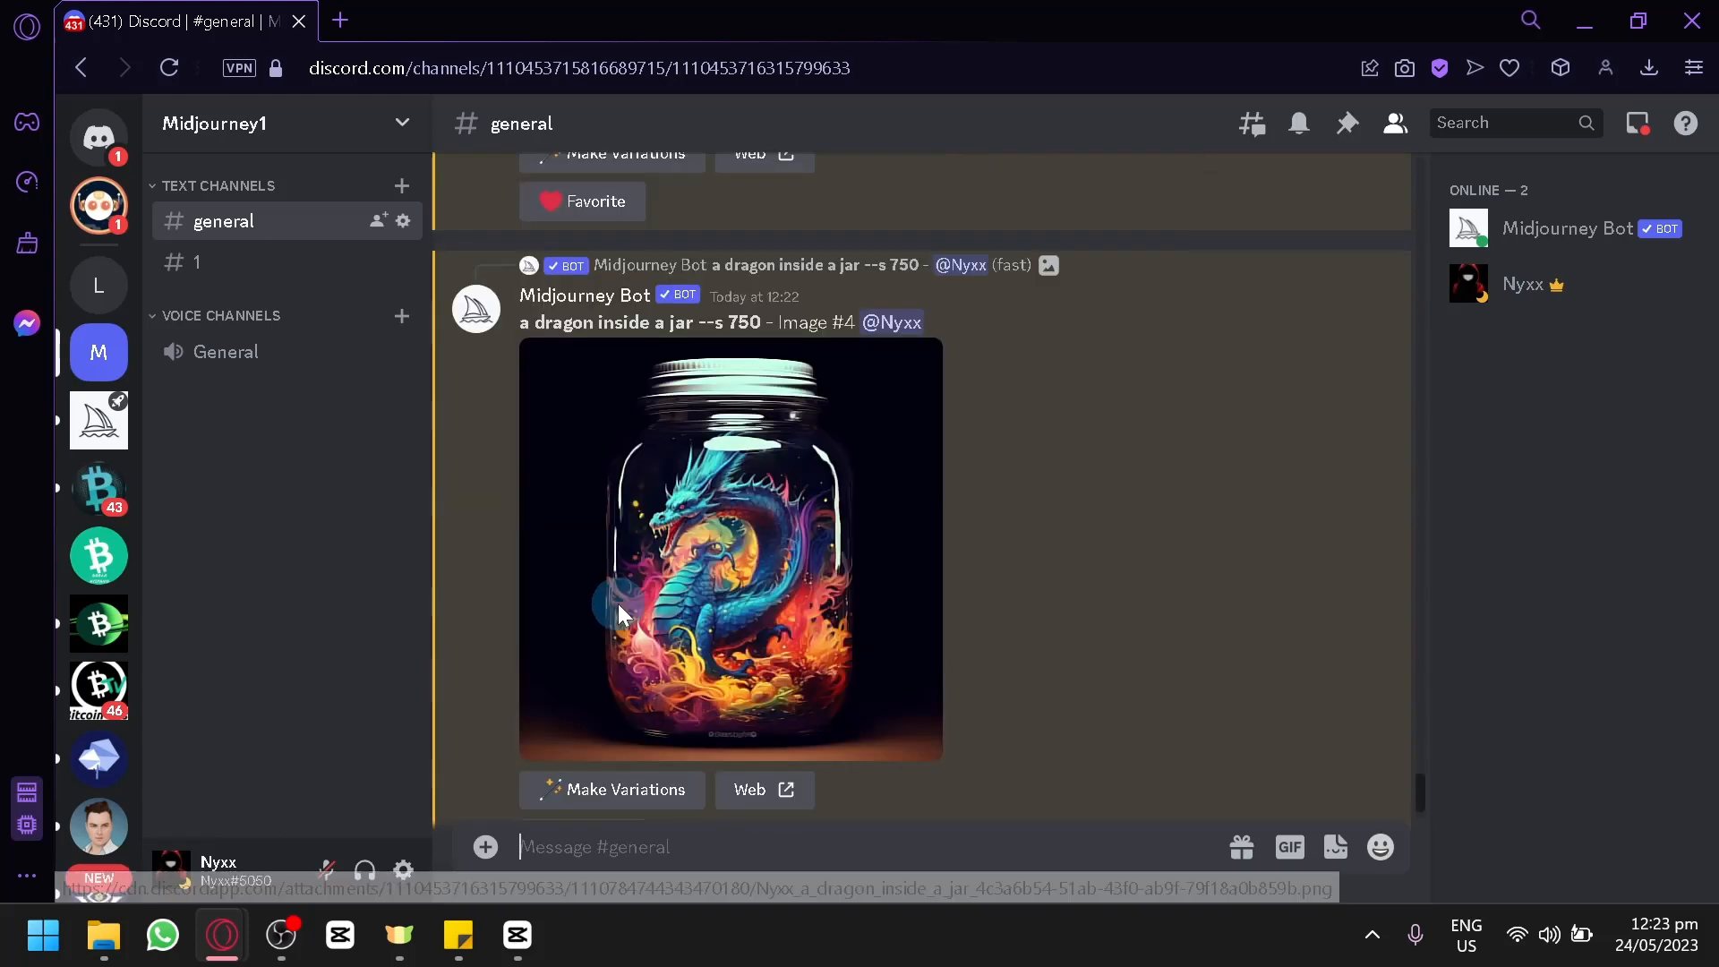
left_click(656, 799)
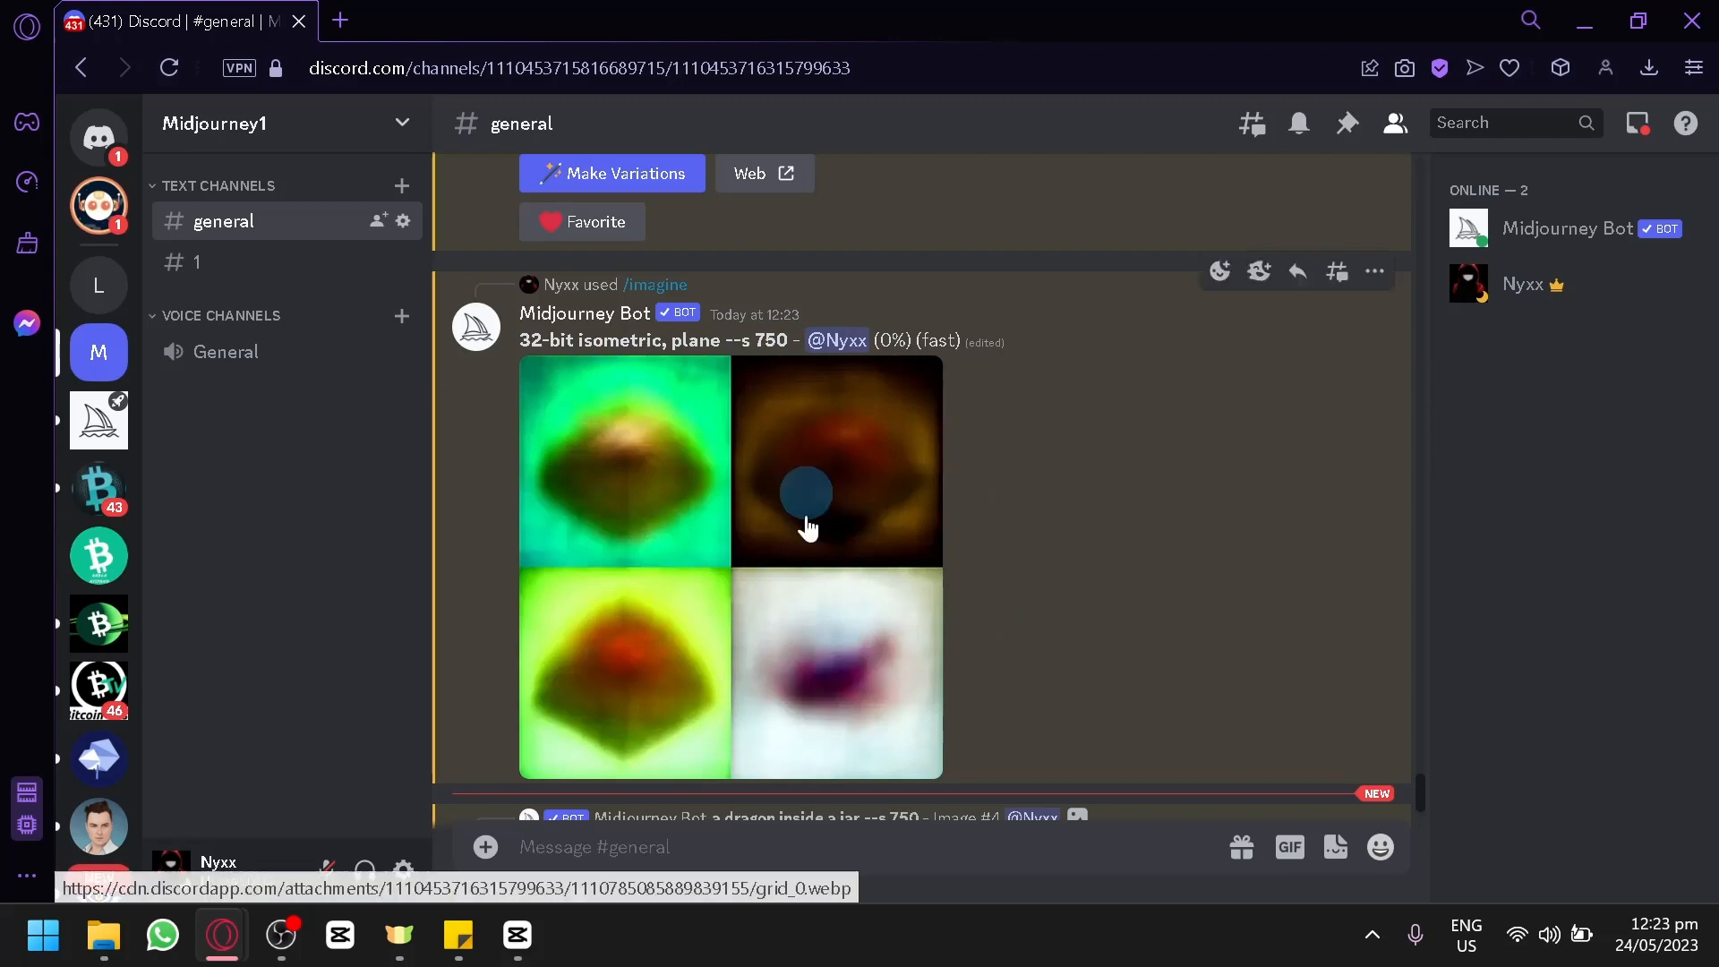
scroll(976, 627, "down", 2)
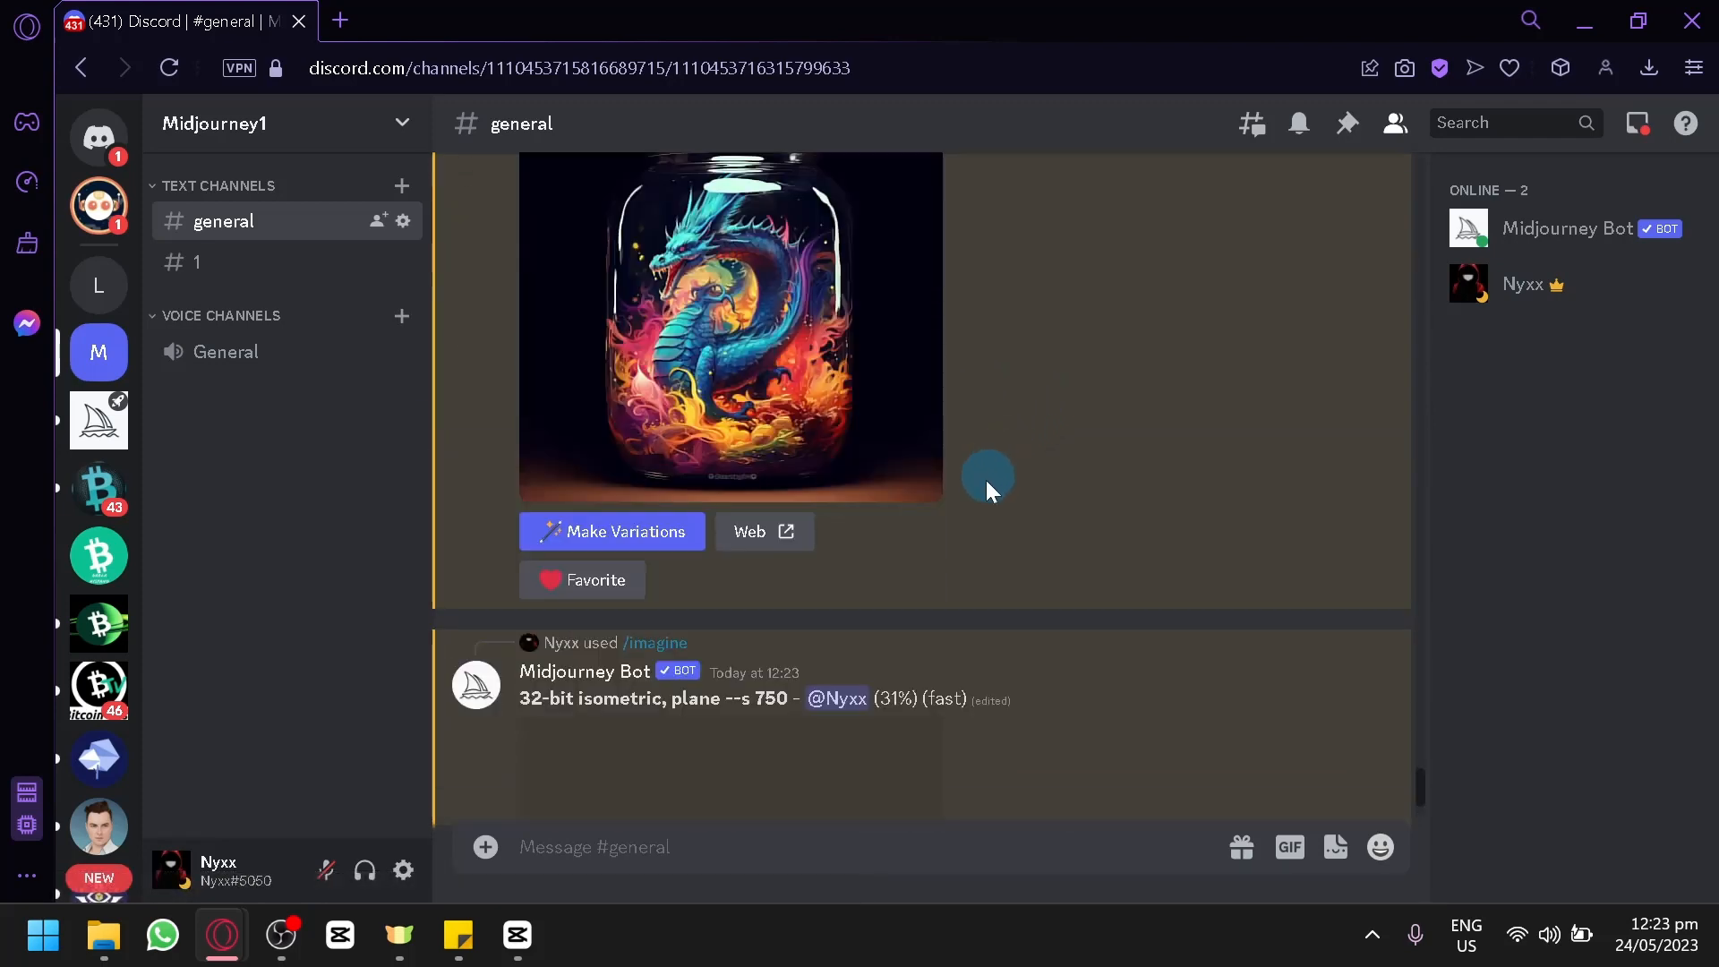
Step: Switch to the sticky note and examine the drawing and 16bit adventure game style ideas
mouse_move(458, 935)
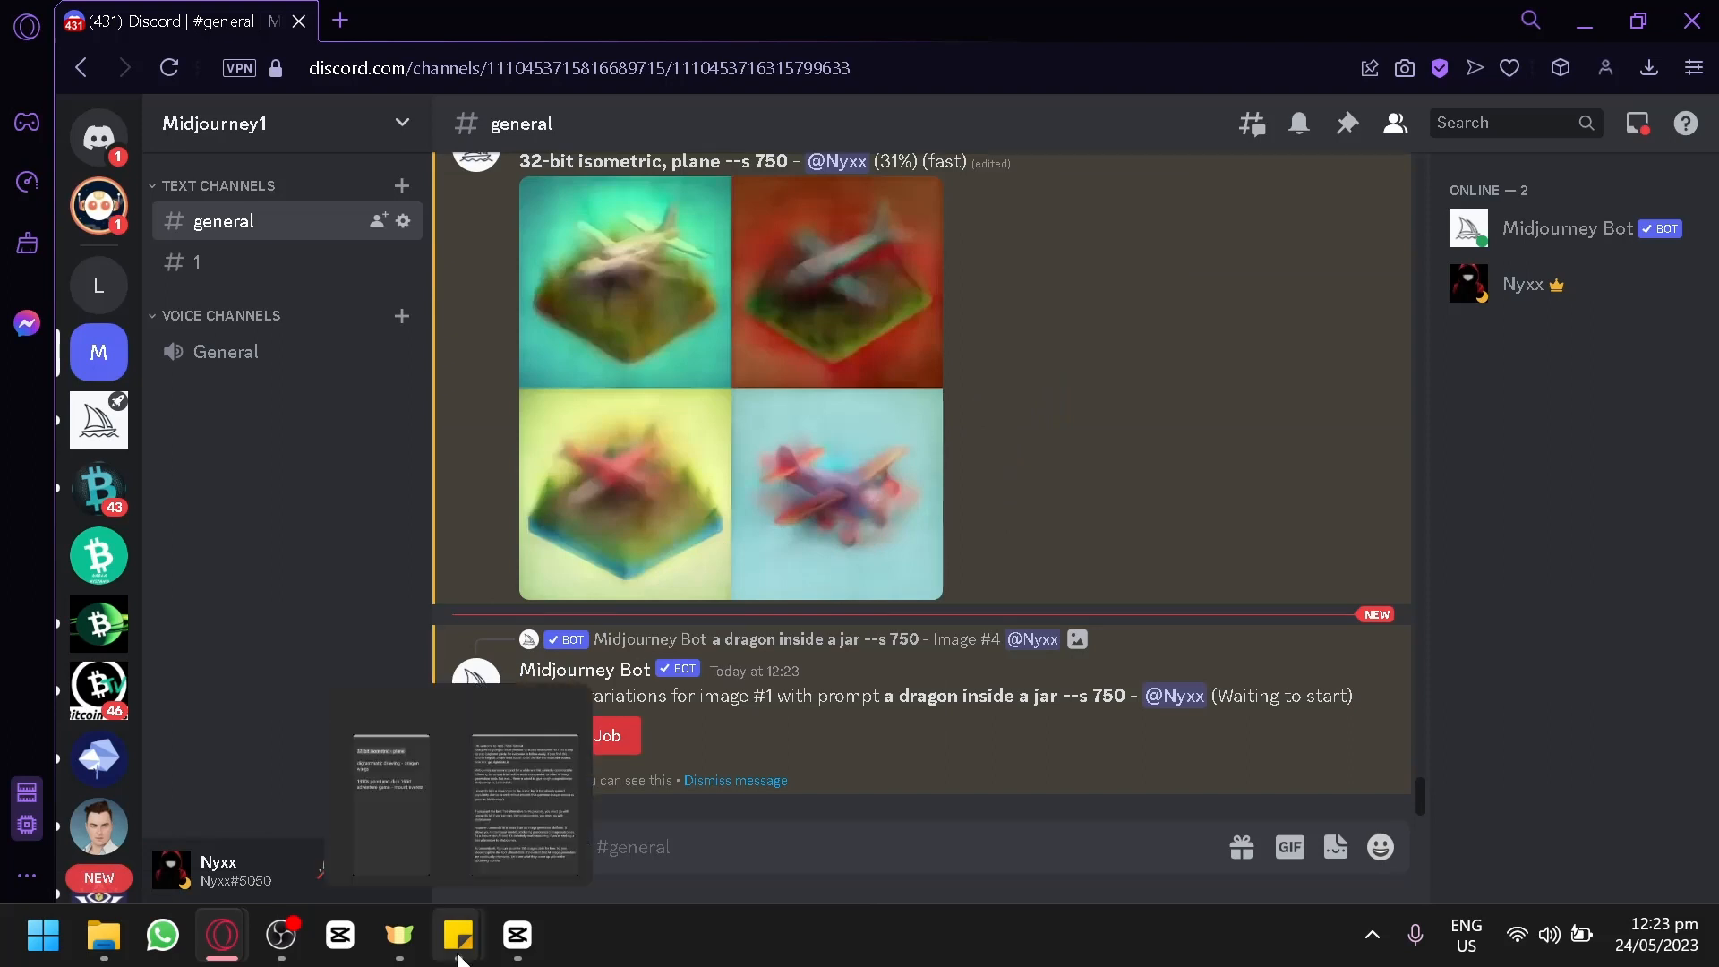
left_click(405, 787)
left_click_drag(206, 410, 33, 260)
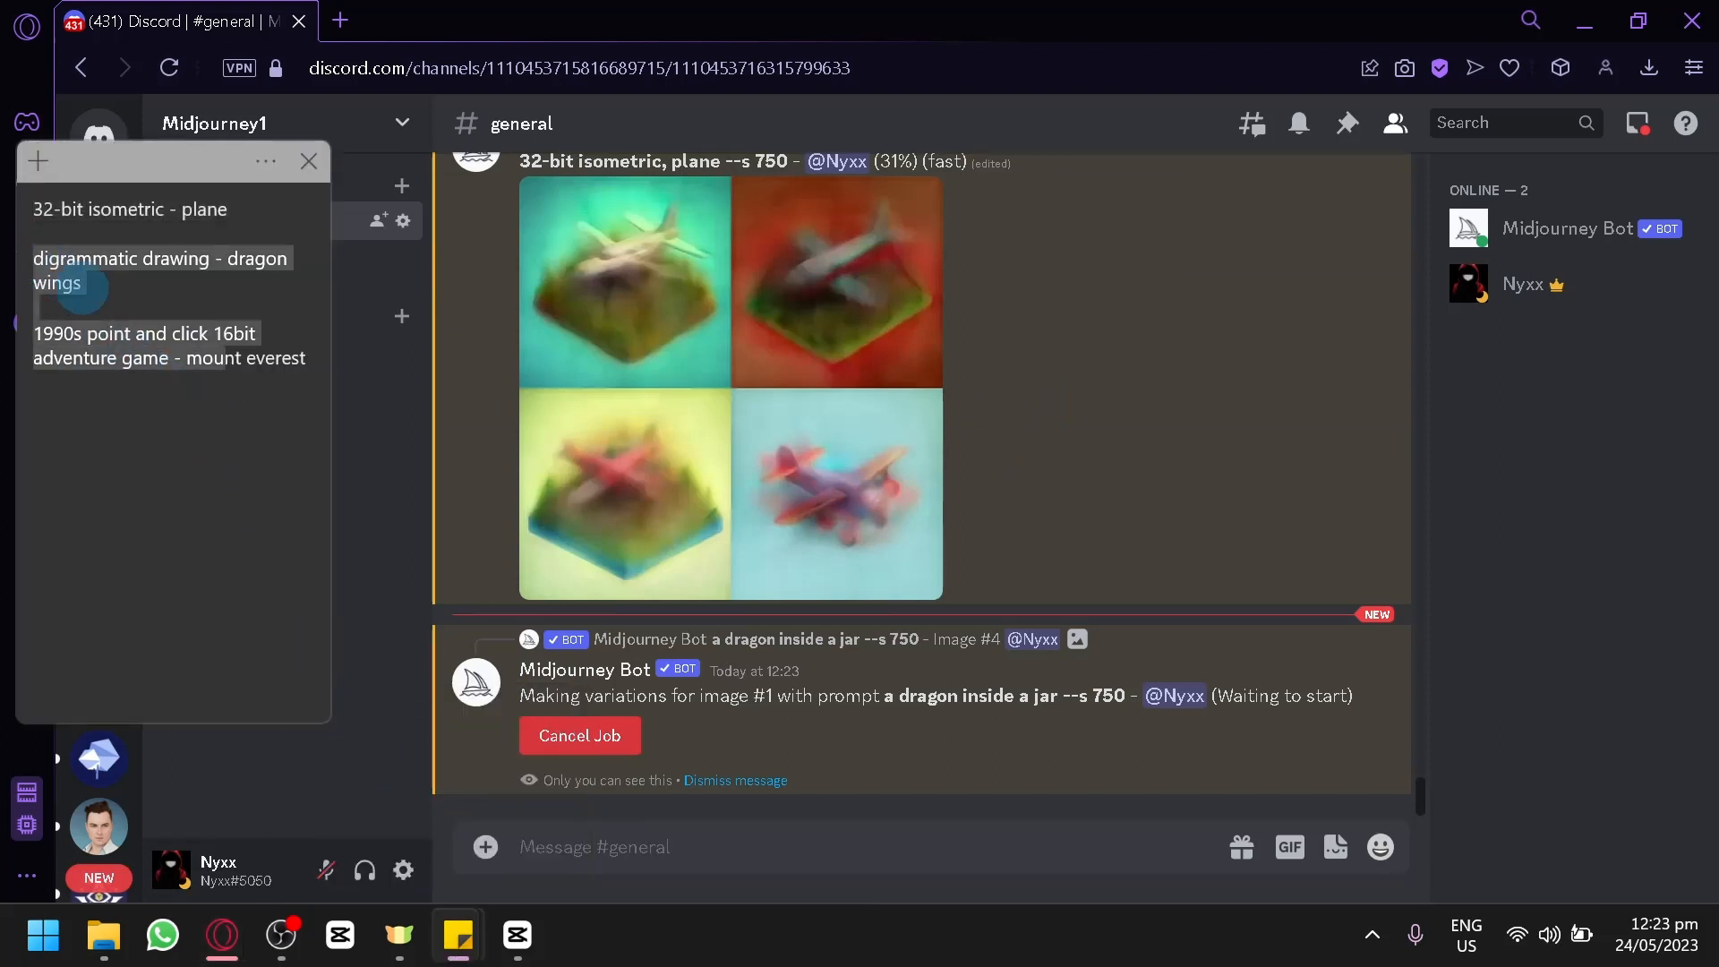
left_click(269, 499)
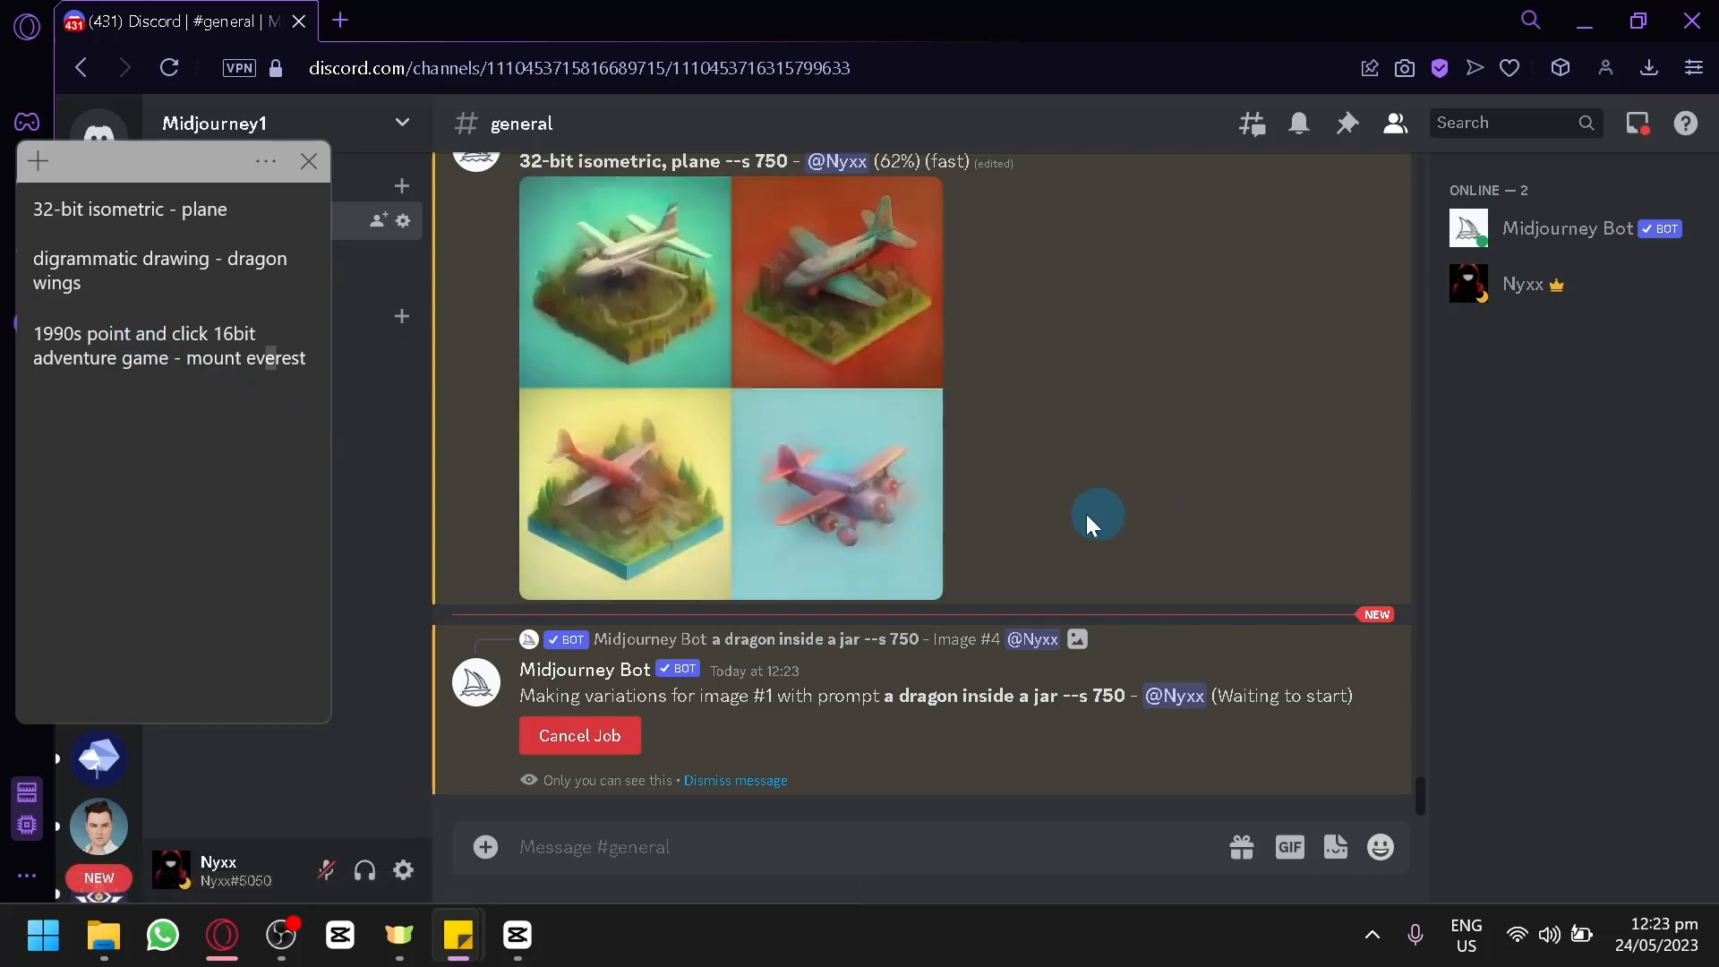
Step: View the dragon variations grid enlarged and compare it with the upscaled Image #4
scroll(1087, 518, "up", 2)
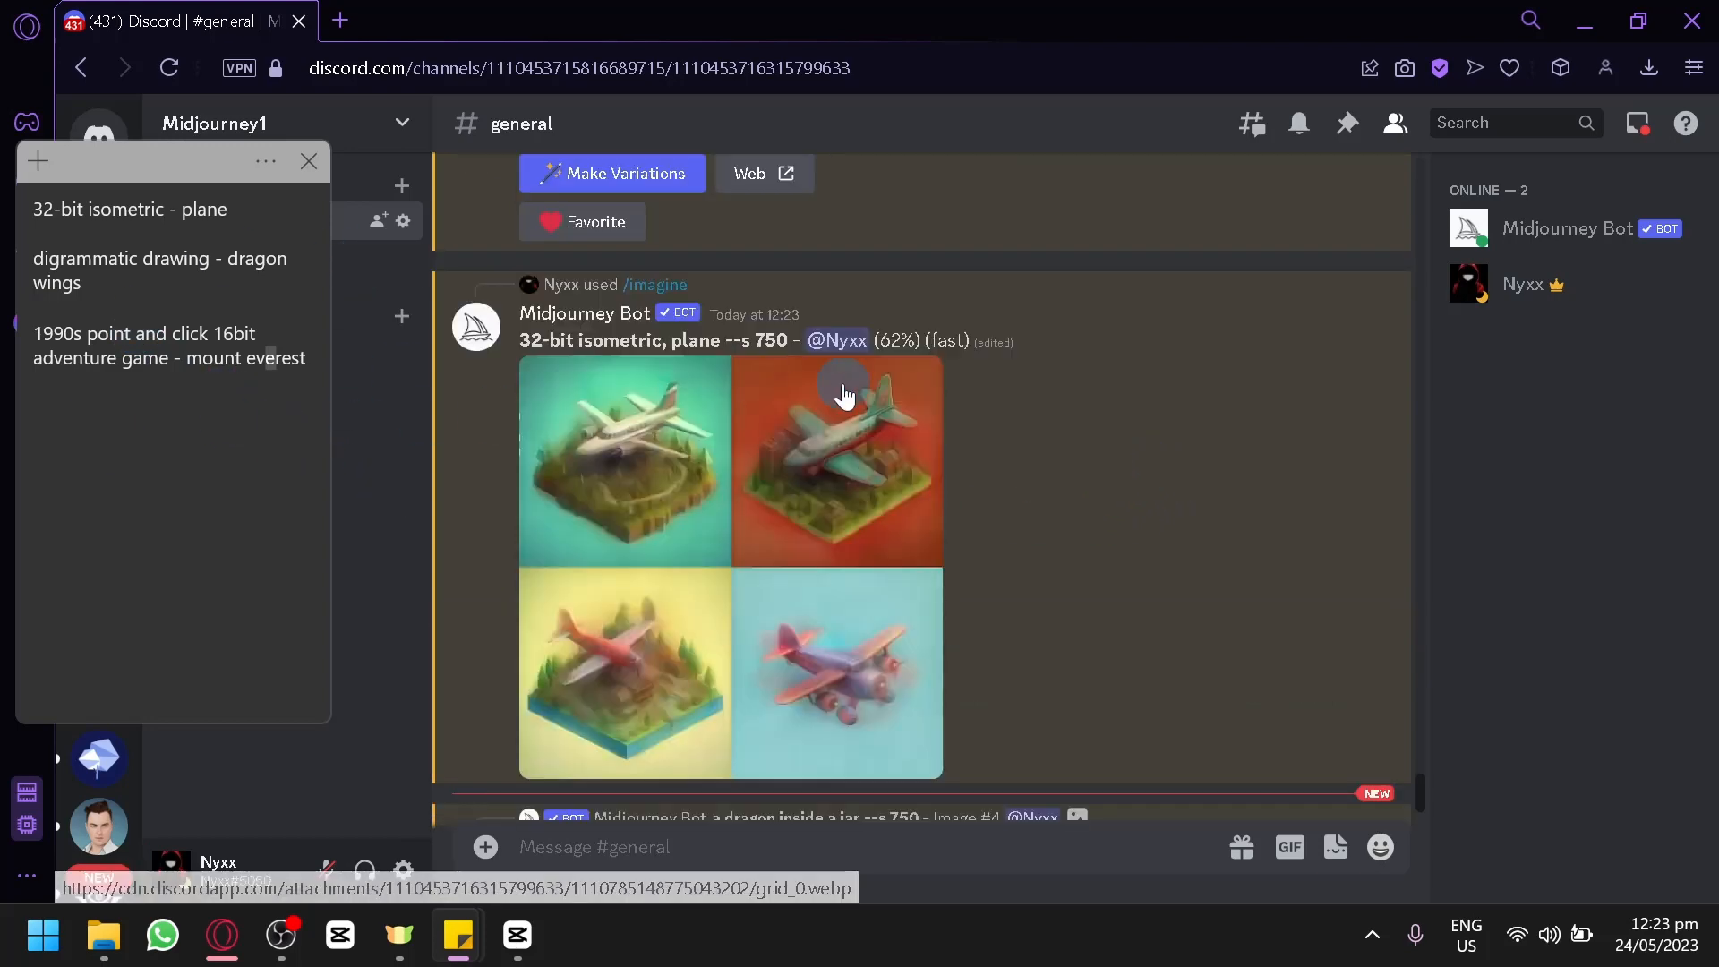
scroll(849, 381, "up", 3)
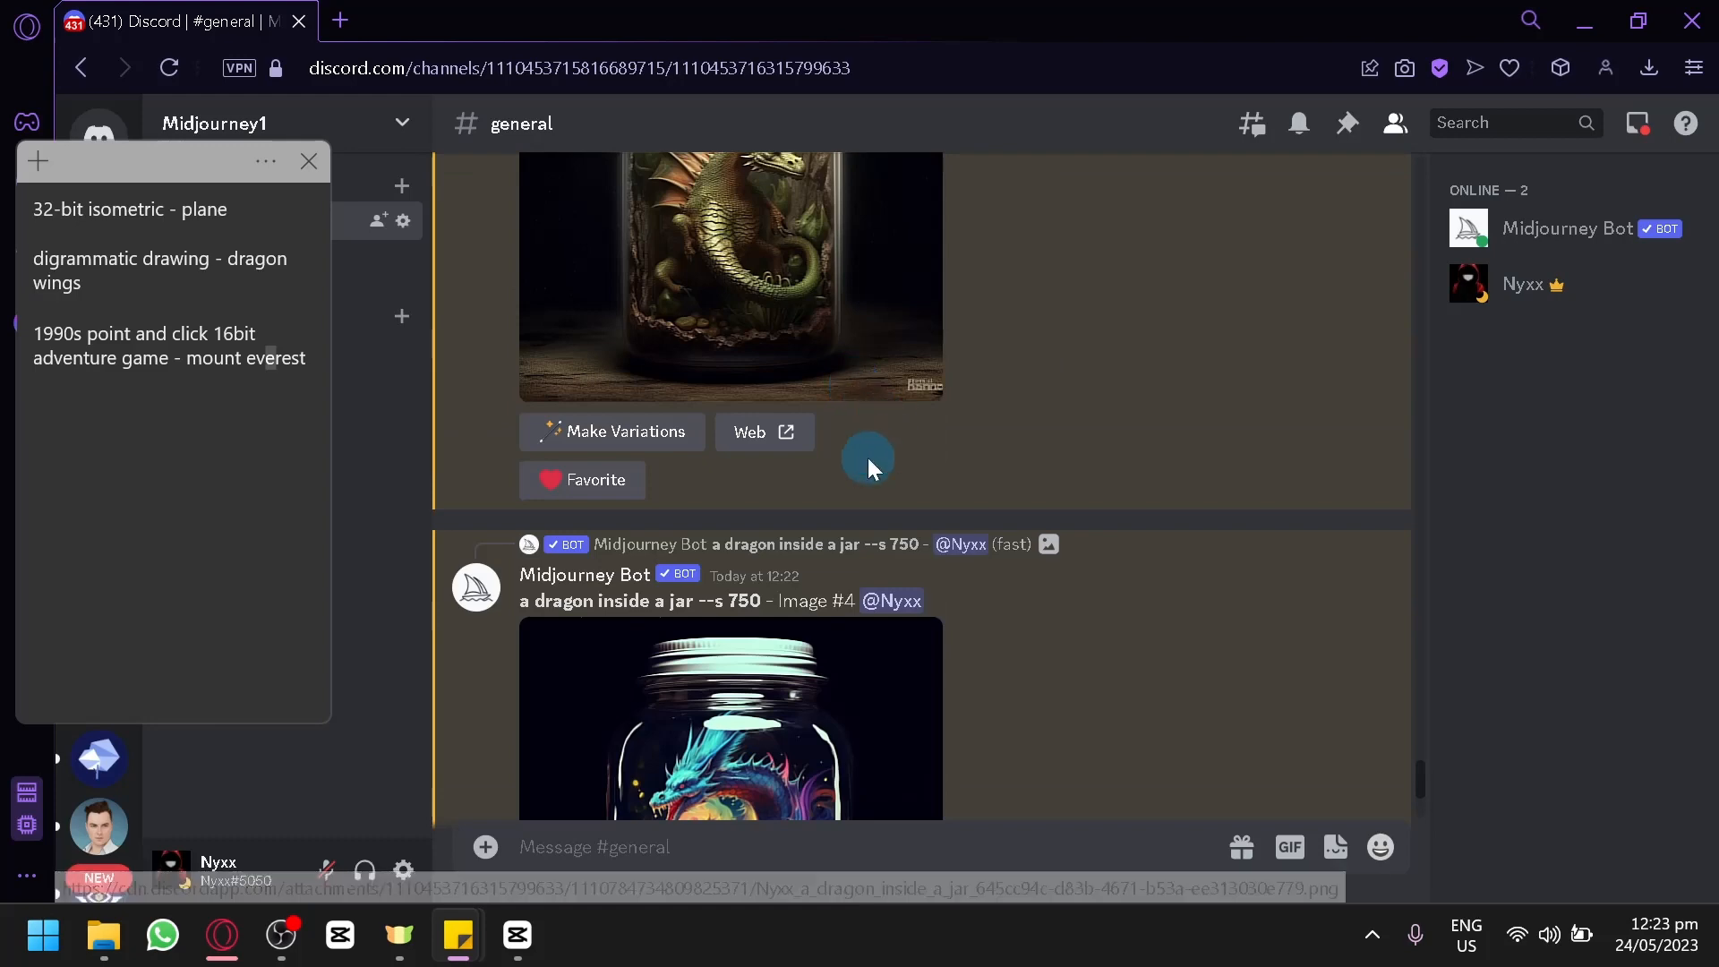
scroll(870, 458, "up", 5)
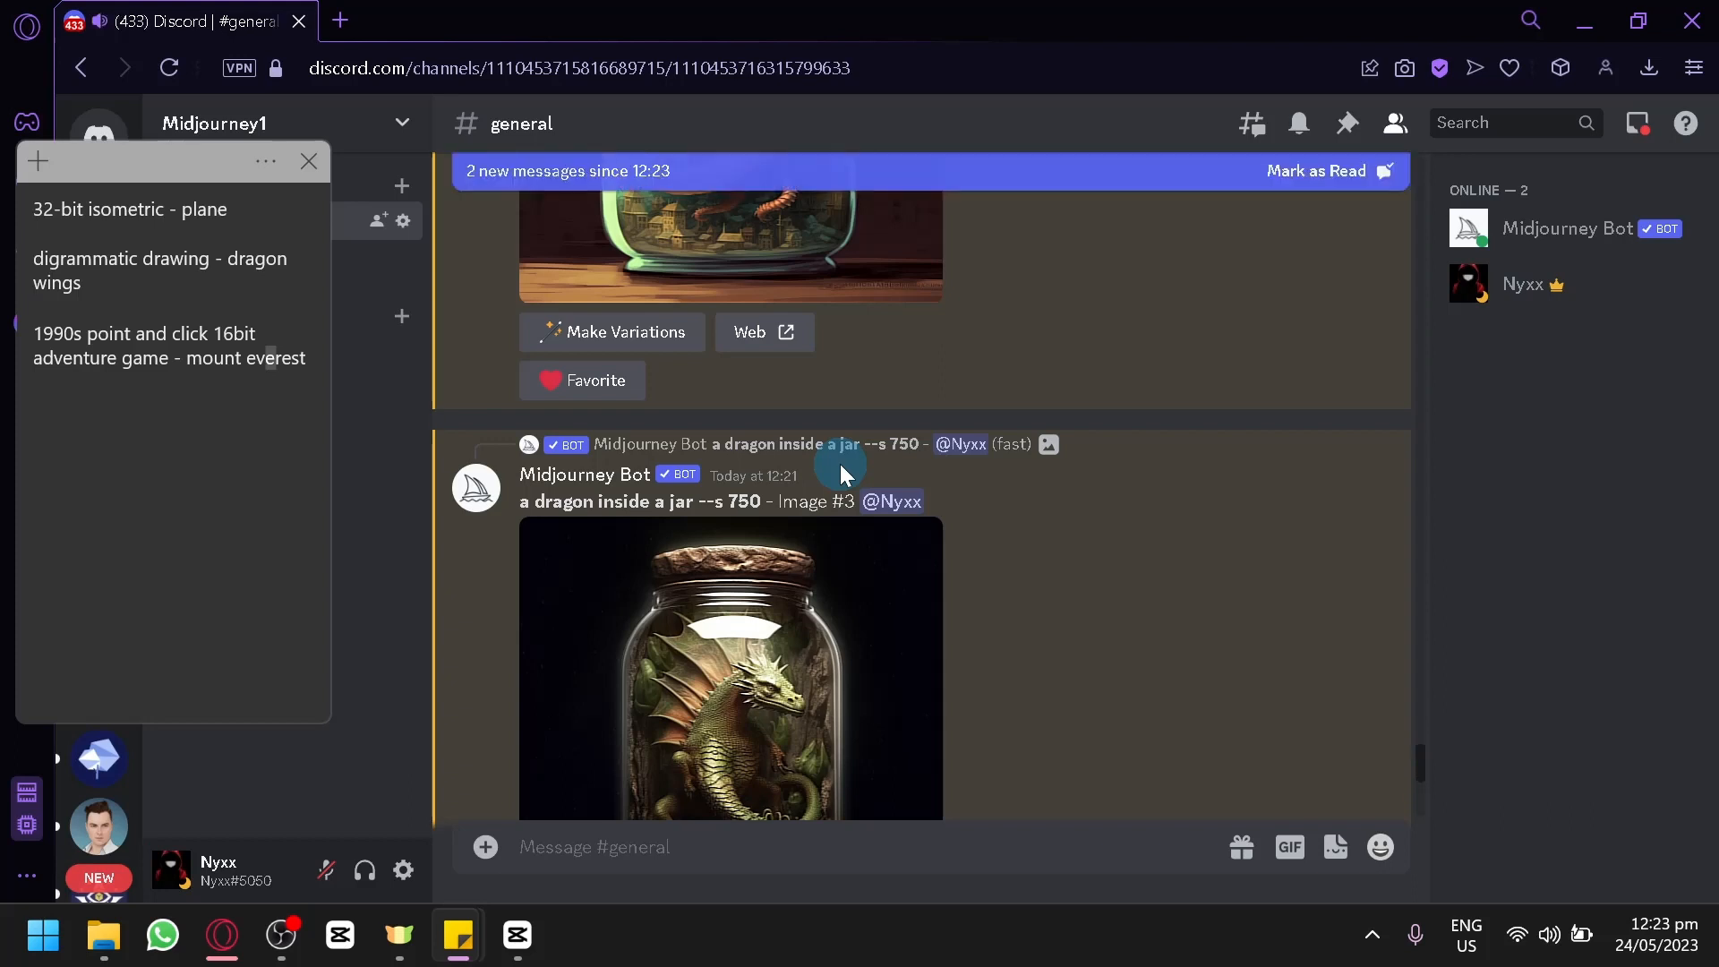
scroll(837, 519, "down", 10)
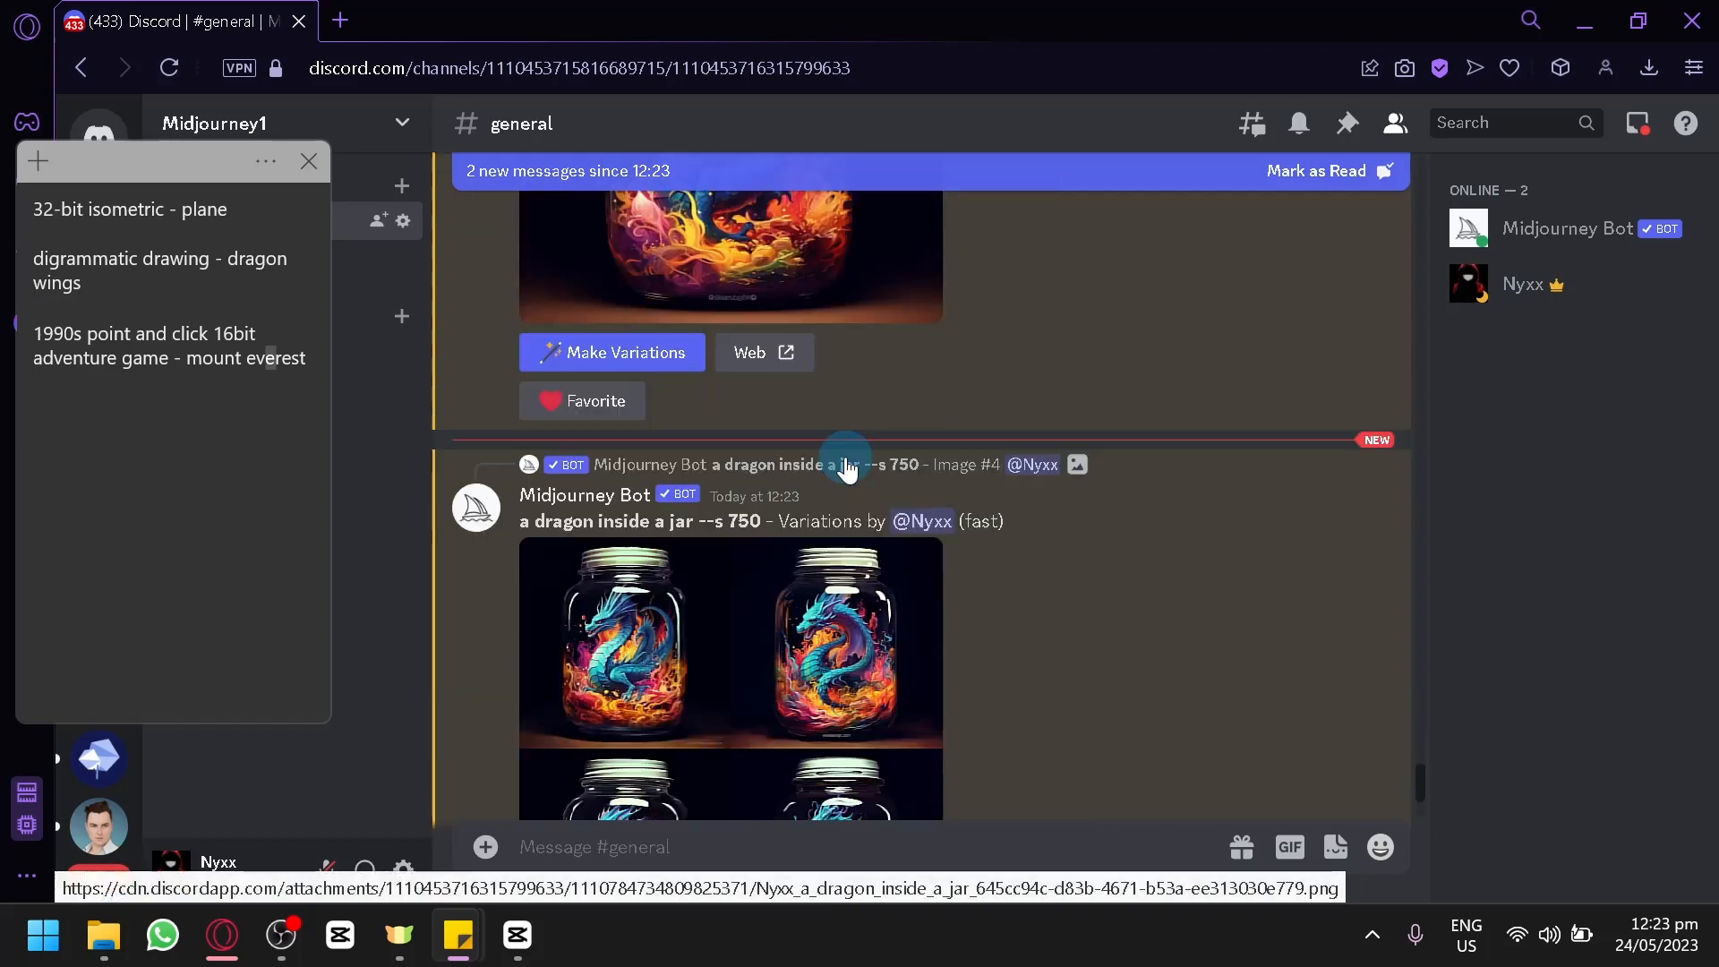
scroll(846, 466, "up", 5)
left_click(846, 464)
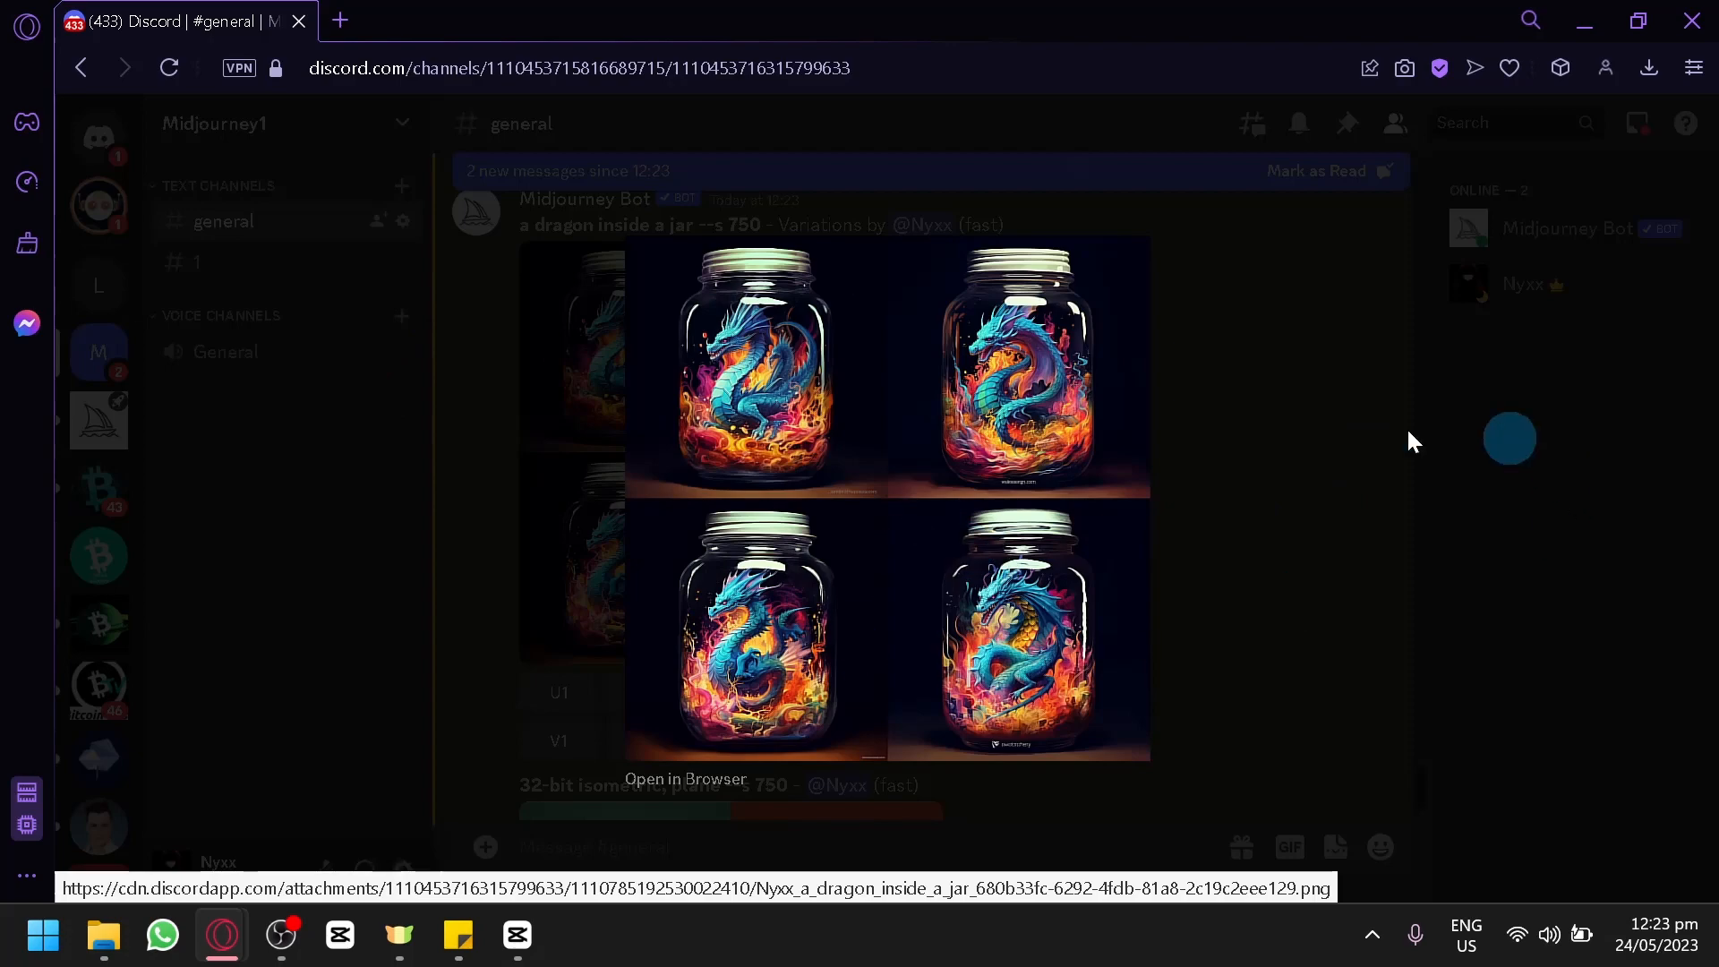
left_click(1187, 455)
scroll(849, 469, "up", 4)
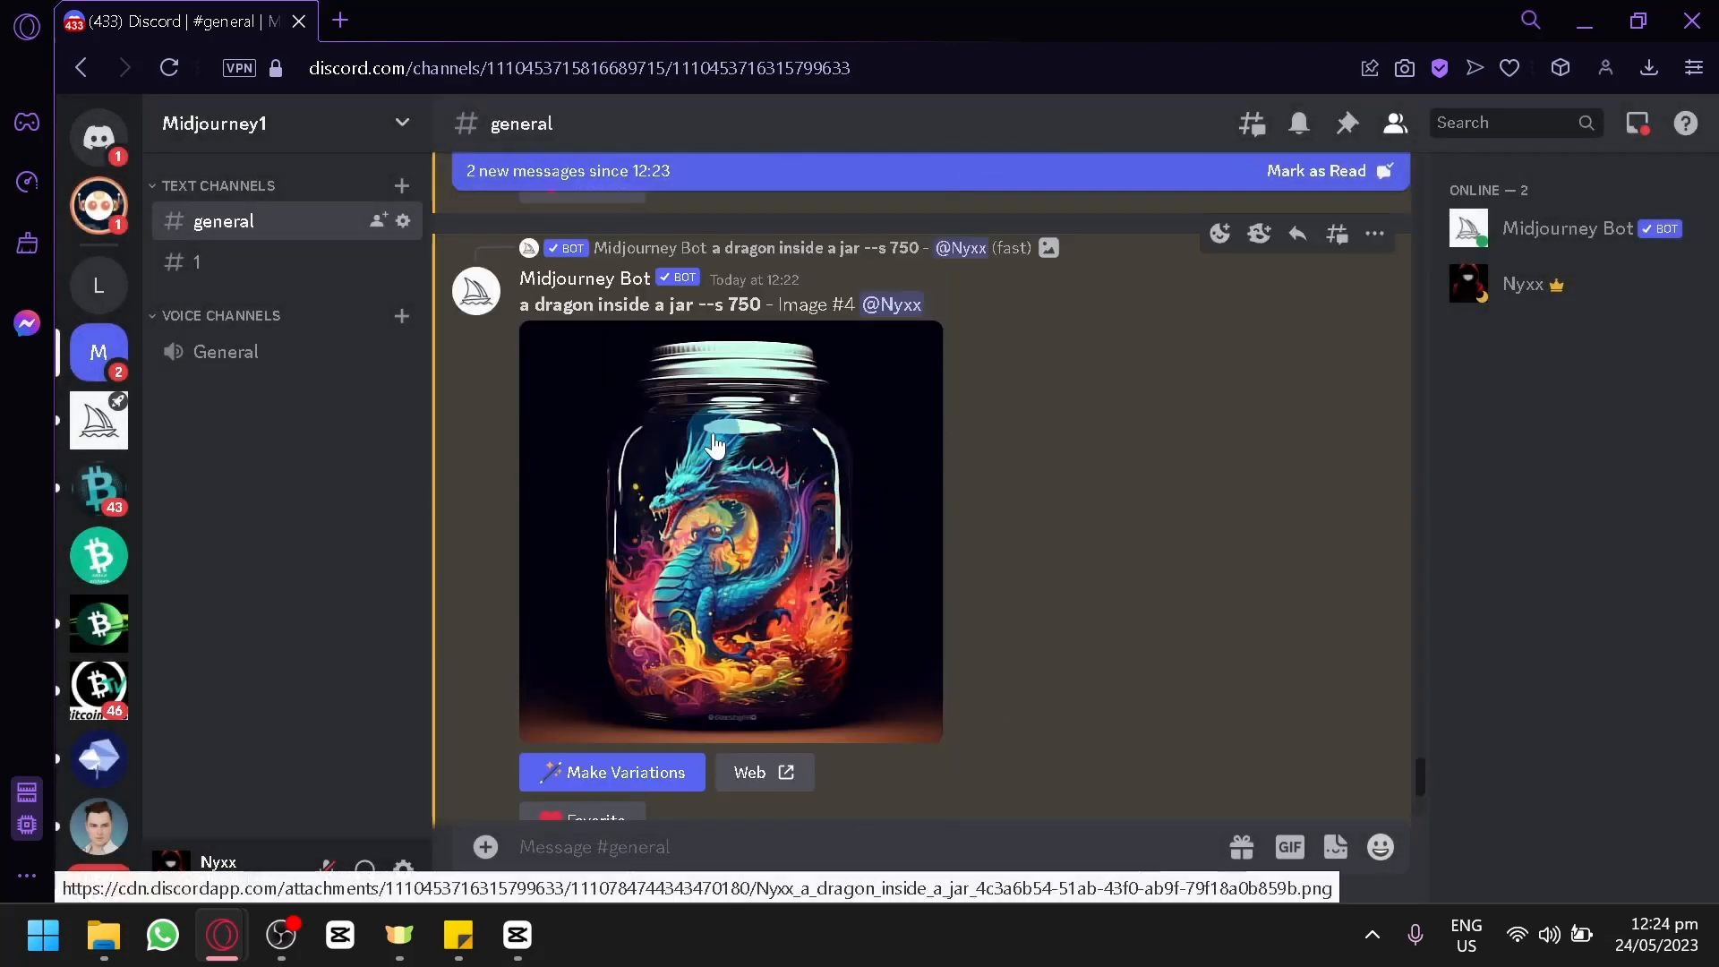
Step: View the 32-bit isometric plane grid enlarged and upscale its third and second images with U3 and U2
scroll(886, 492, "down", 10)
left_click(841, 494)
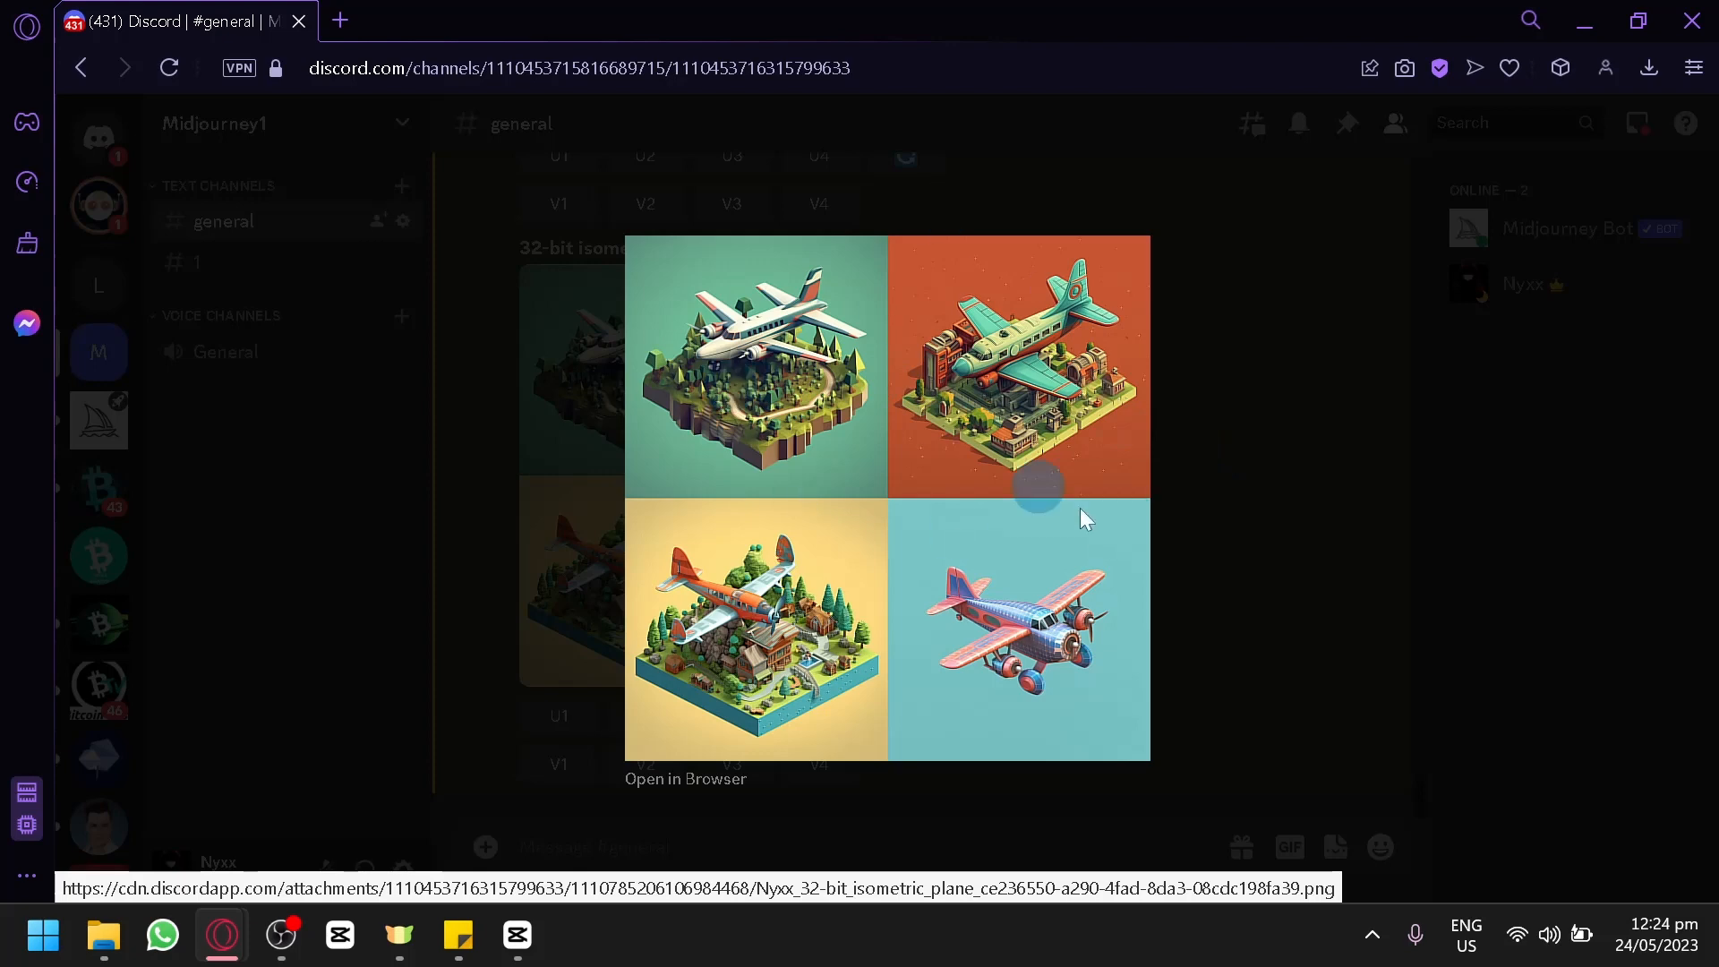
left_click(591, 268)
left_click_drag(487, 249, 1028, 373)
left_click(1131, 449)
left_click(700, 727)
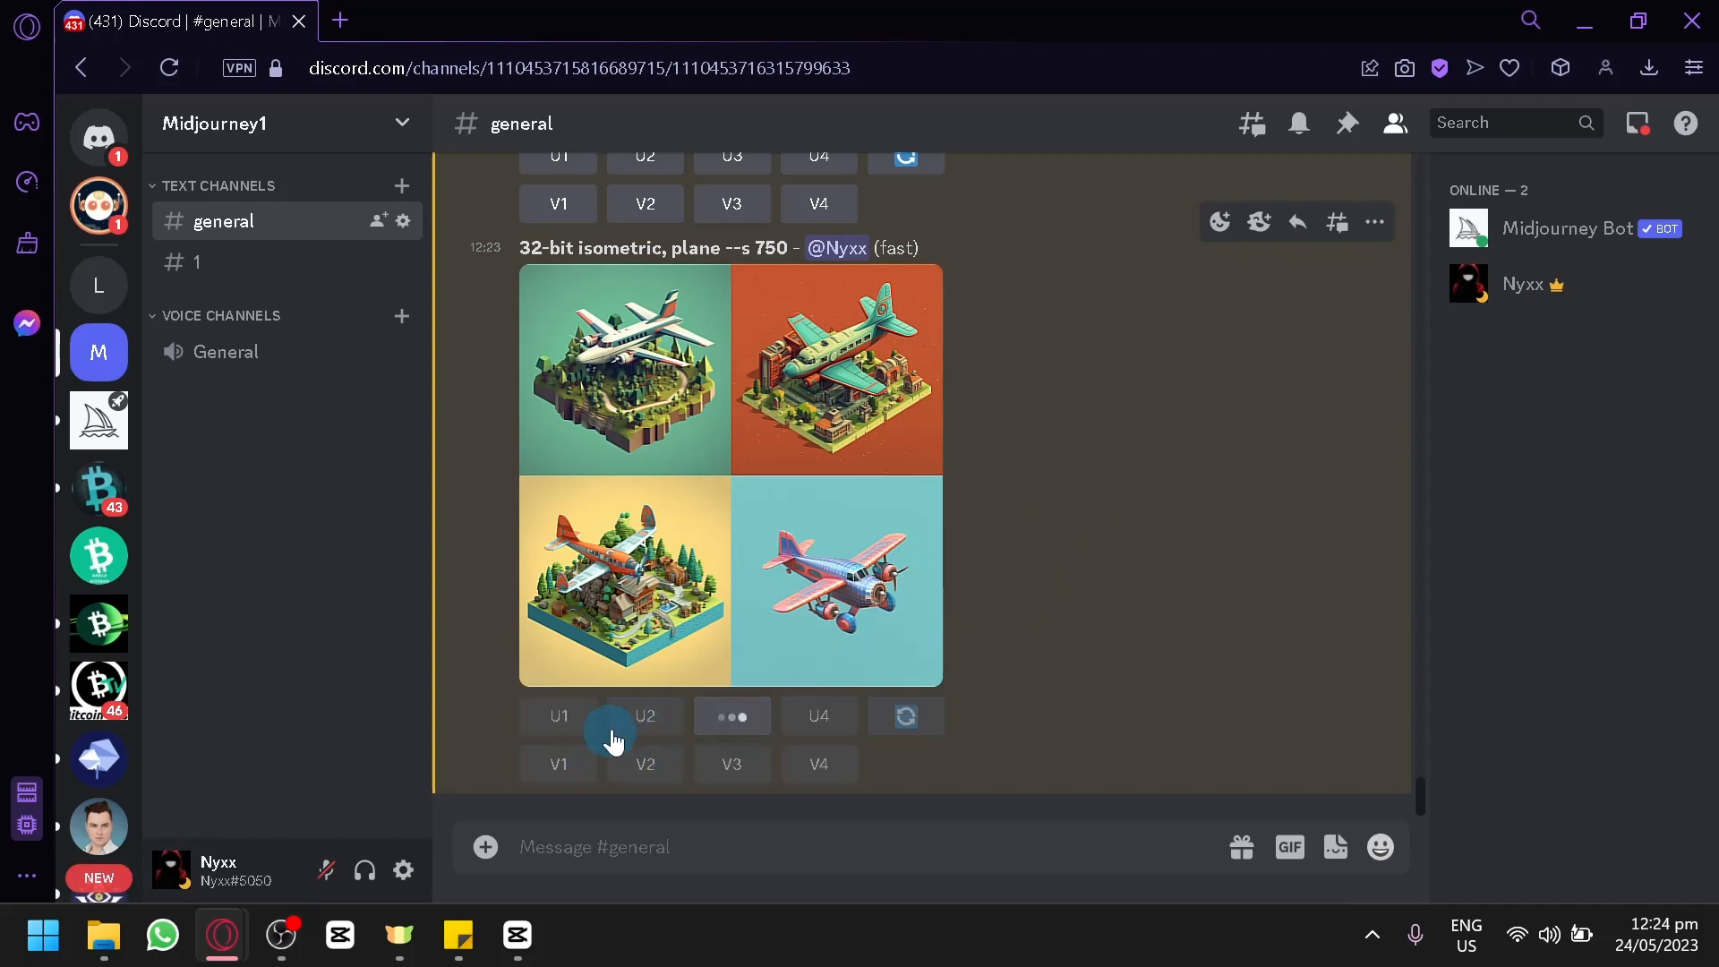
left_click(645, 526)
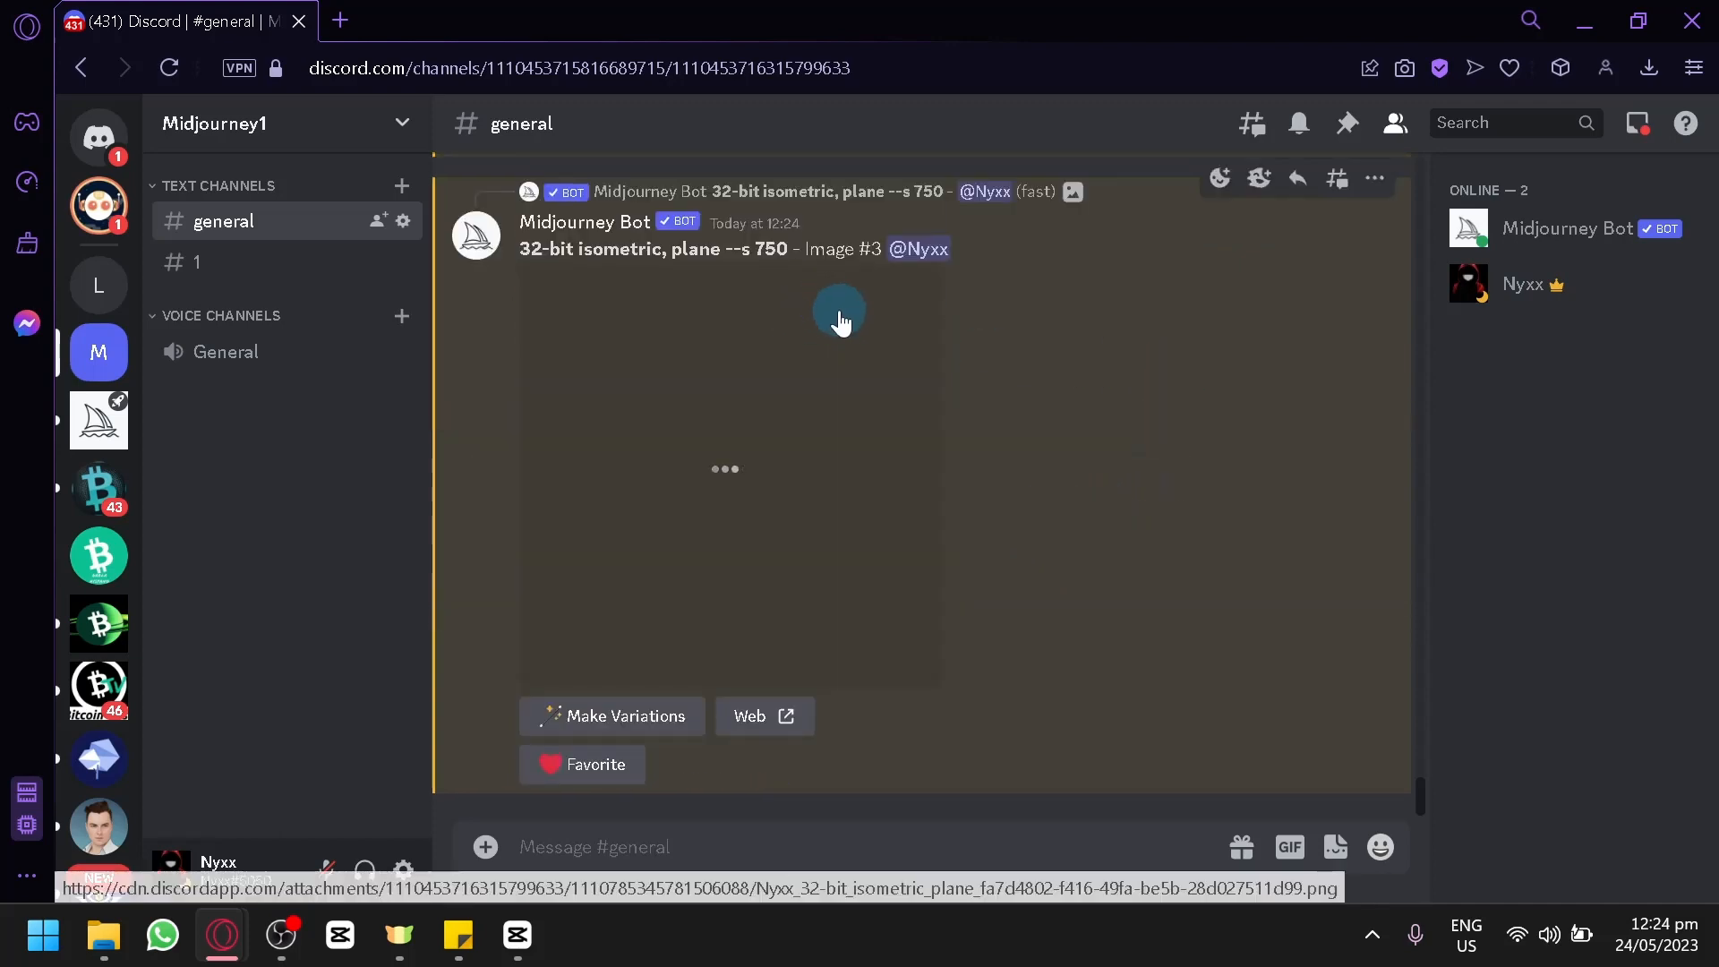
Step: Examine the upscaled plane Image #3 and Image #2 in the enlarged preview
left_click(834, 452)
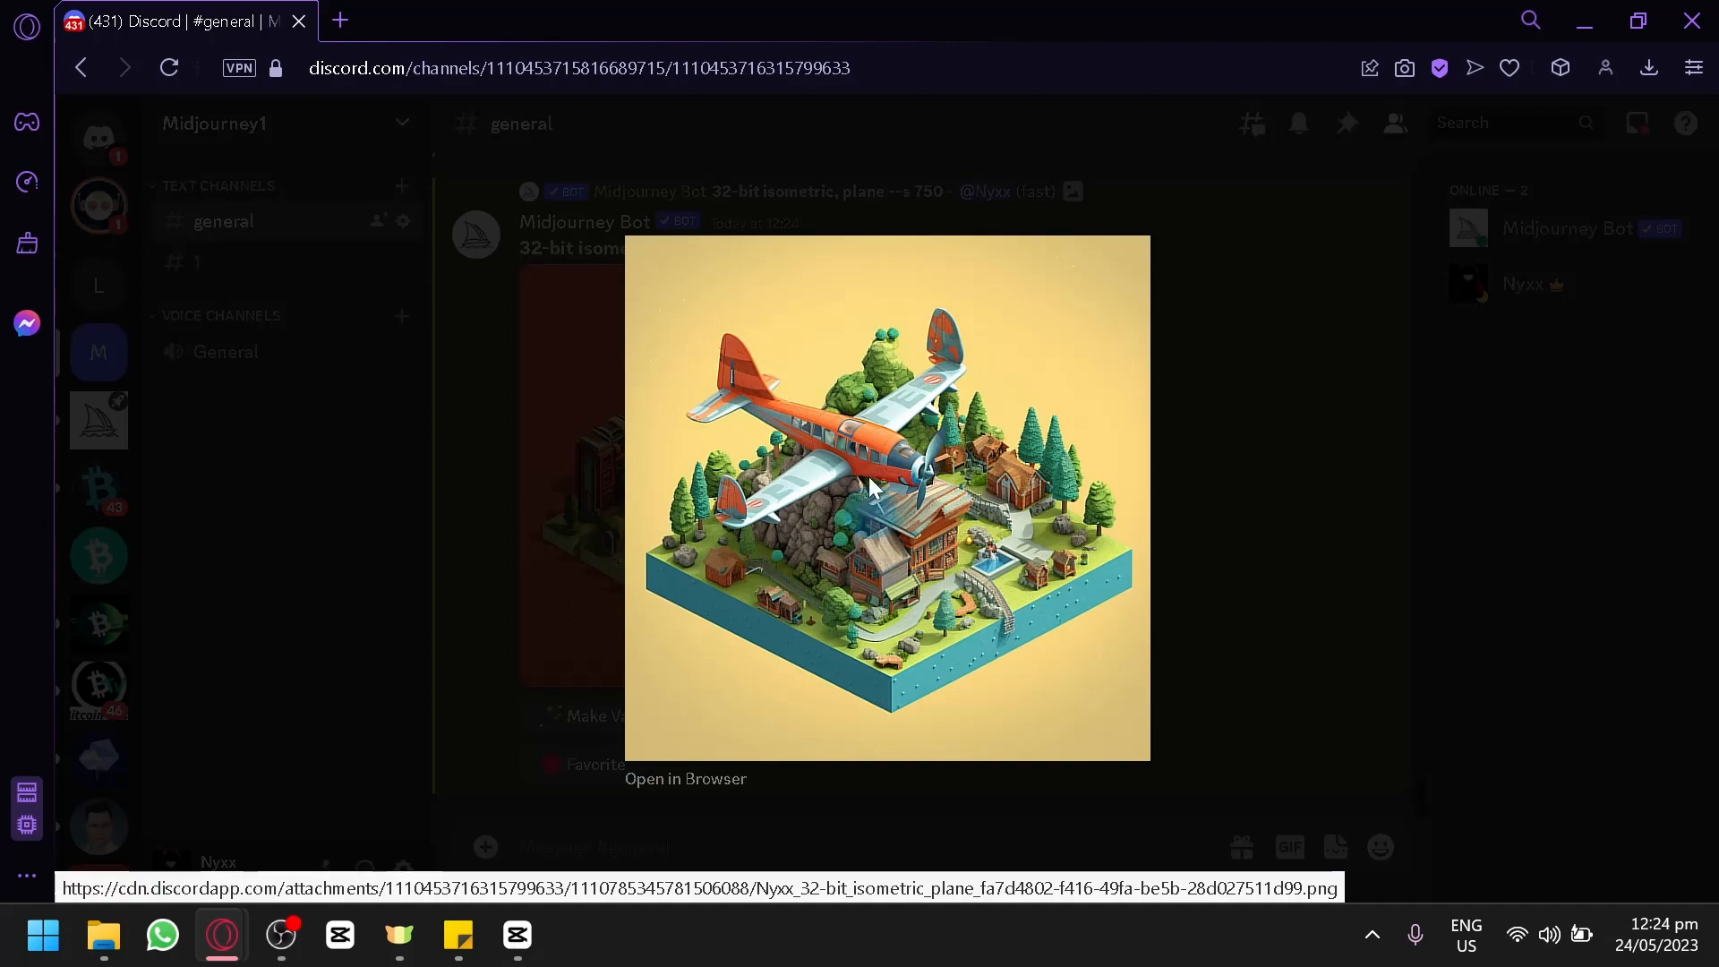
left_click(1259, 460)
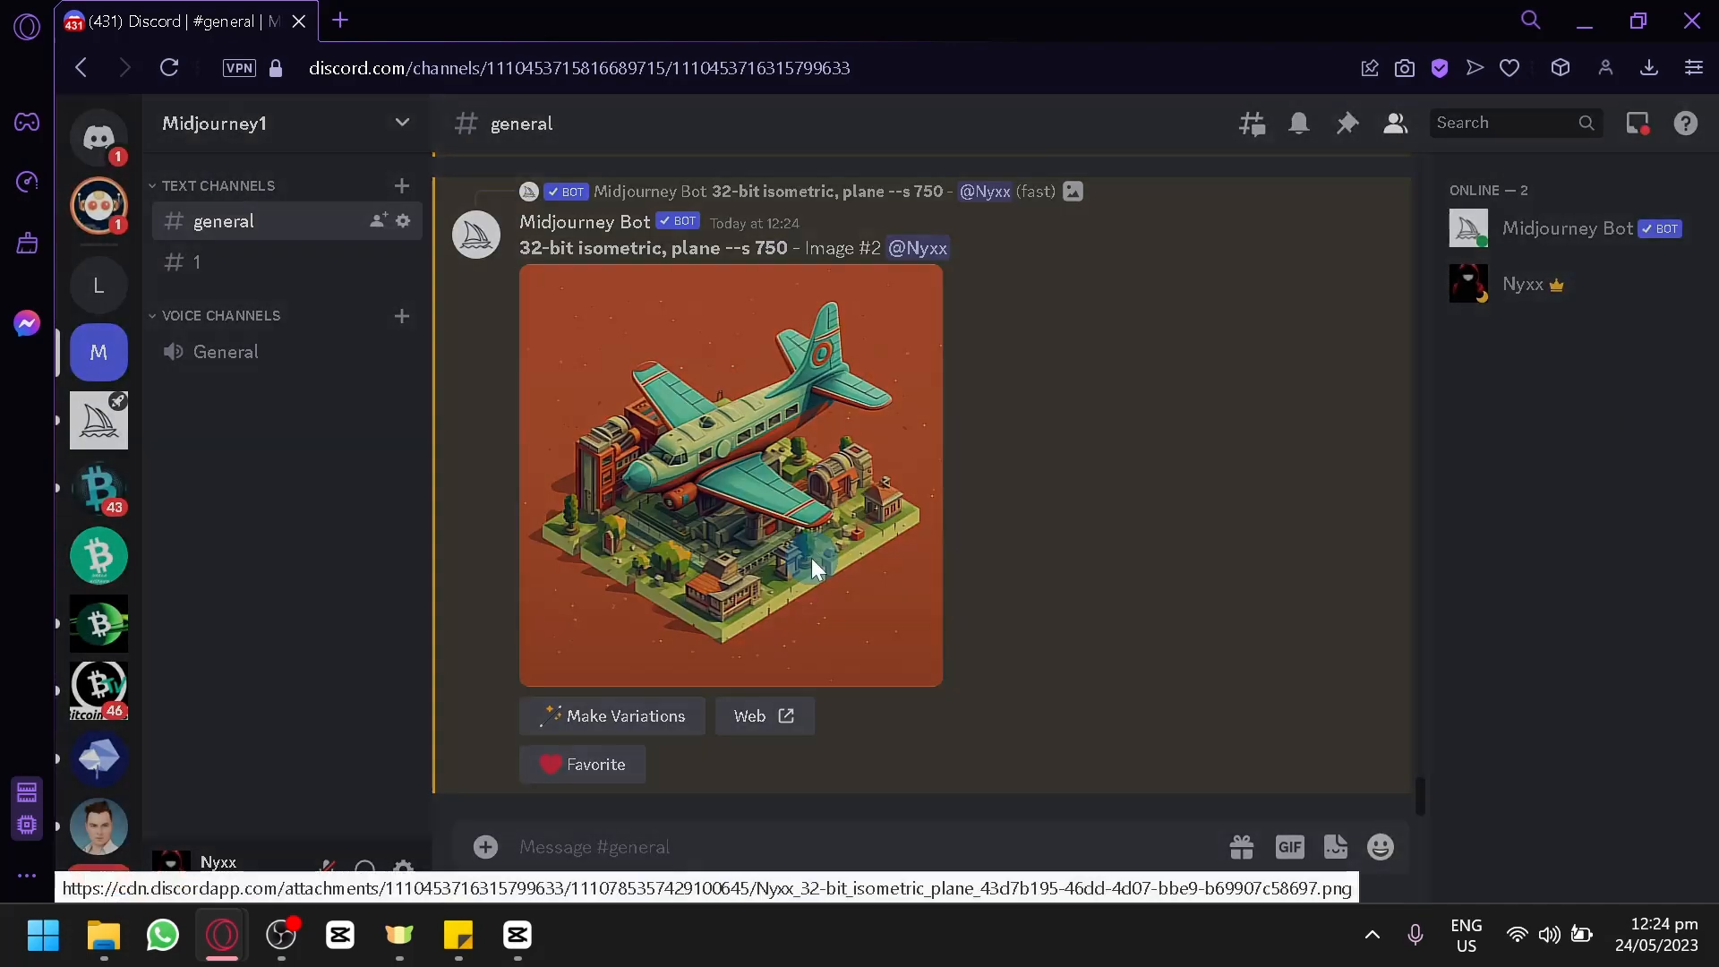
left_click(811, 557)
left_click(1328, 598)
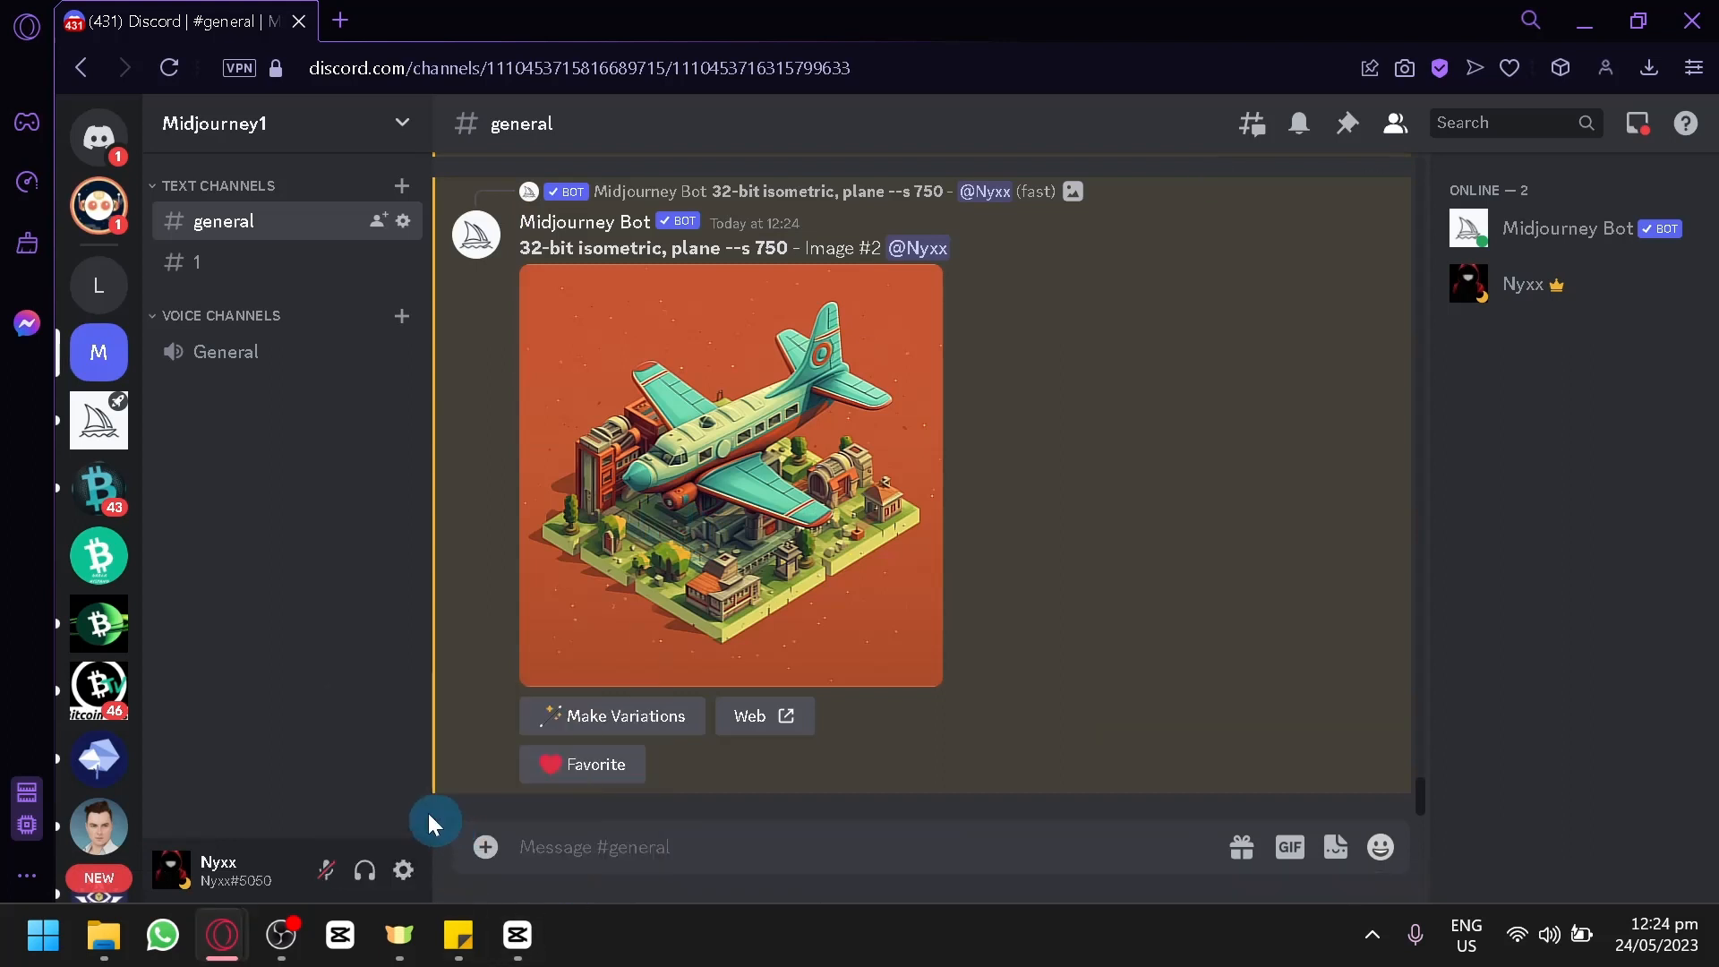
Step: Copy the dragon wings idea from the sticky note and submit it with /imagine as "digrammatic drawing, dragon wings"
mouse_move(458, 940)
left_click(410, 792)
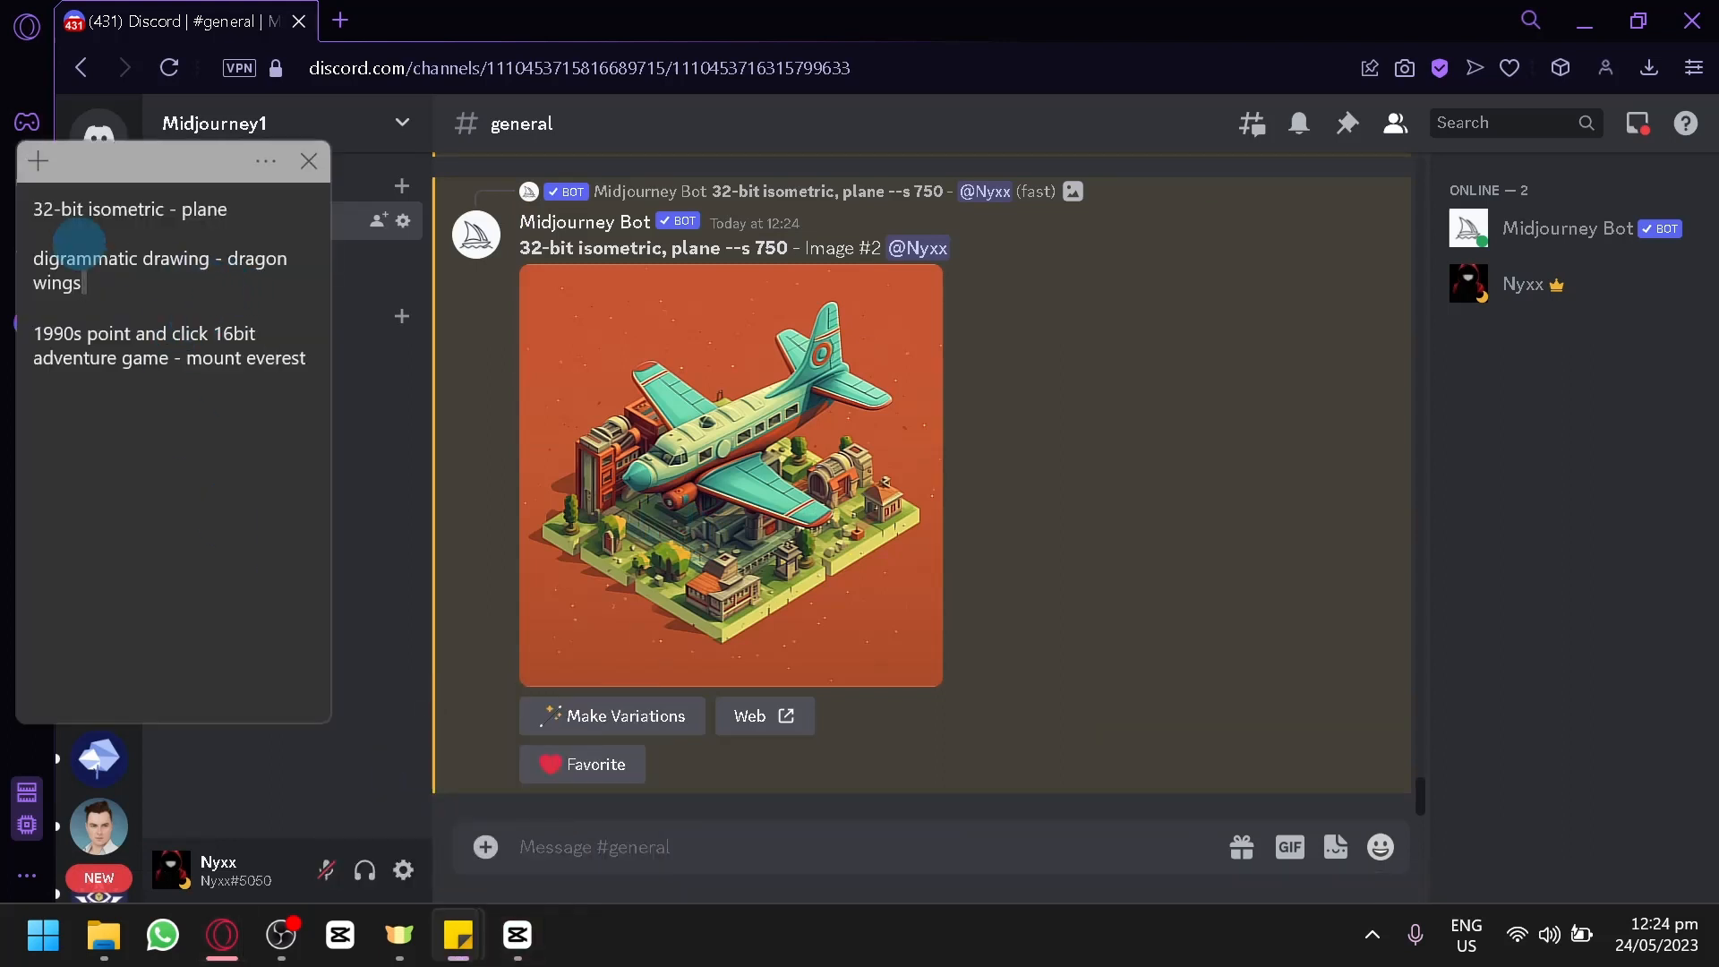
left_click_drag(36, 257, 86, 283)
key("ctrl+c")
left_click(748, 852)
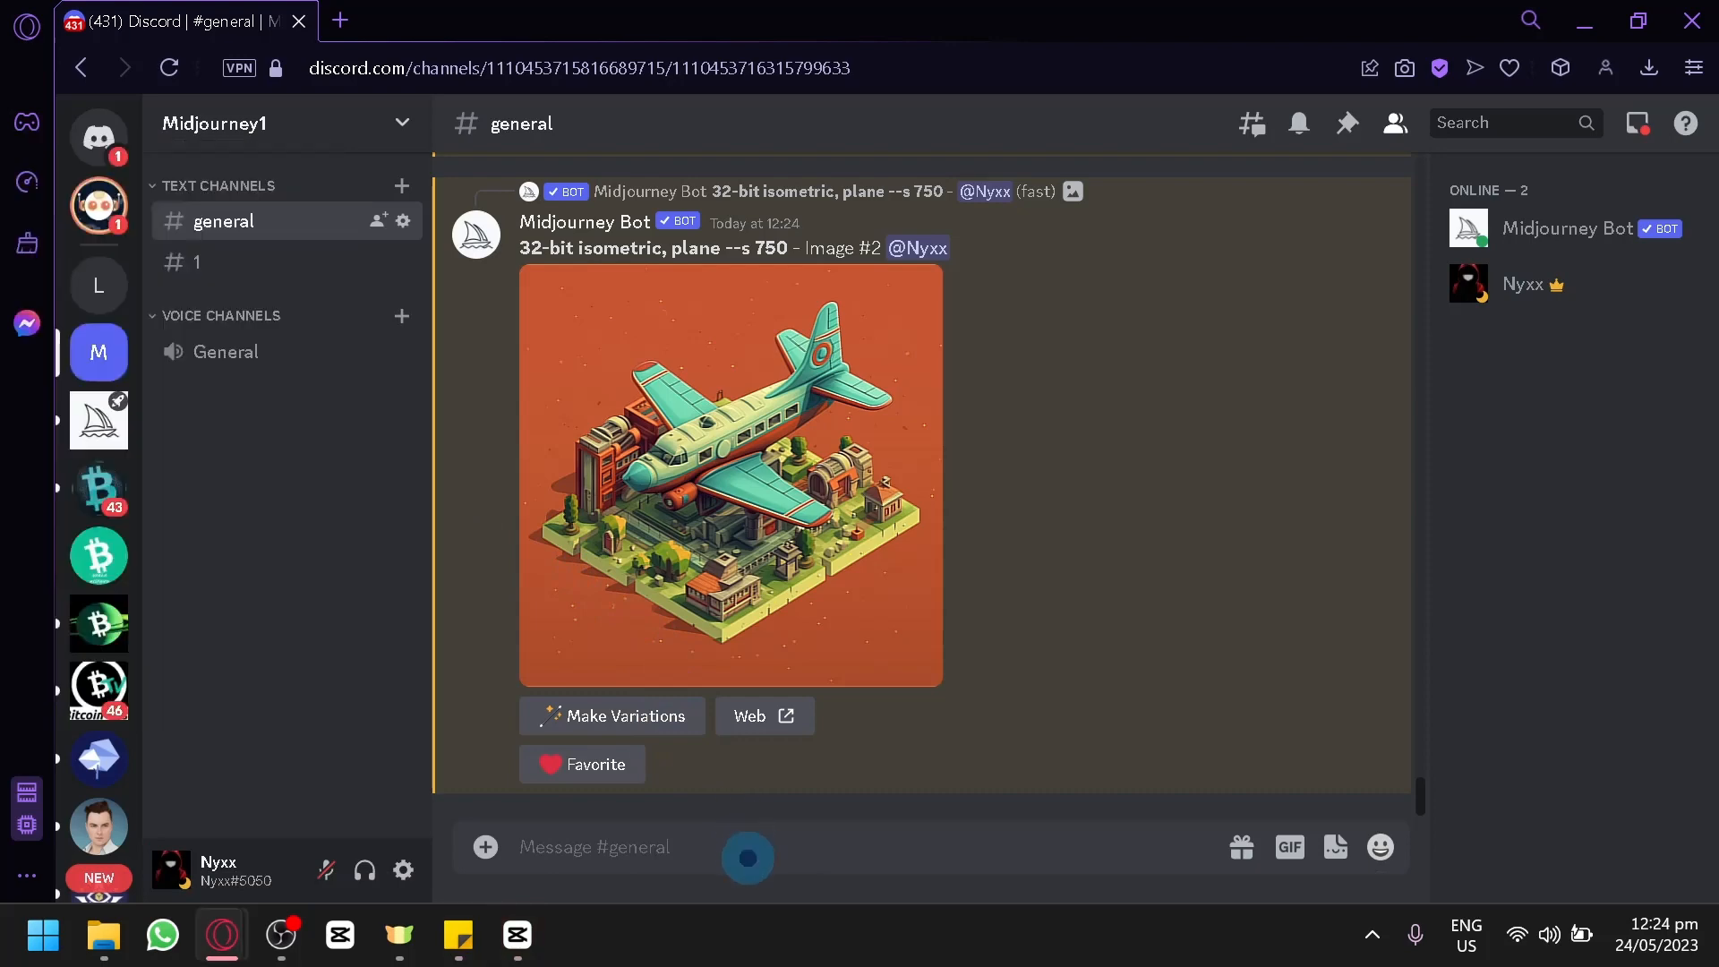
type("/imag")
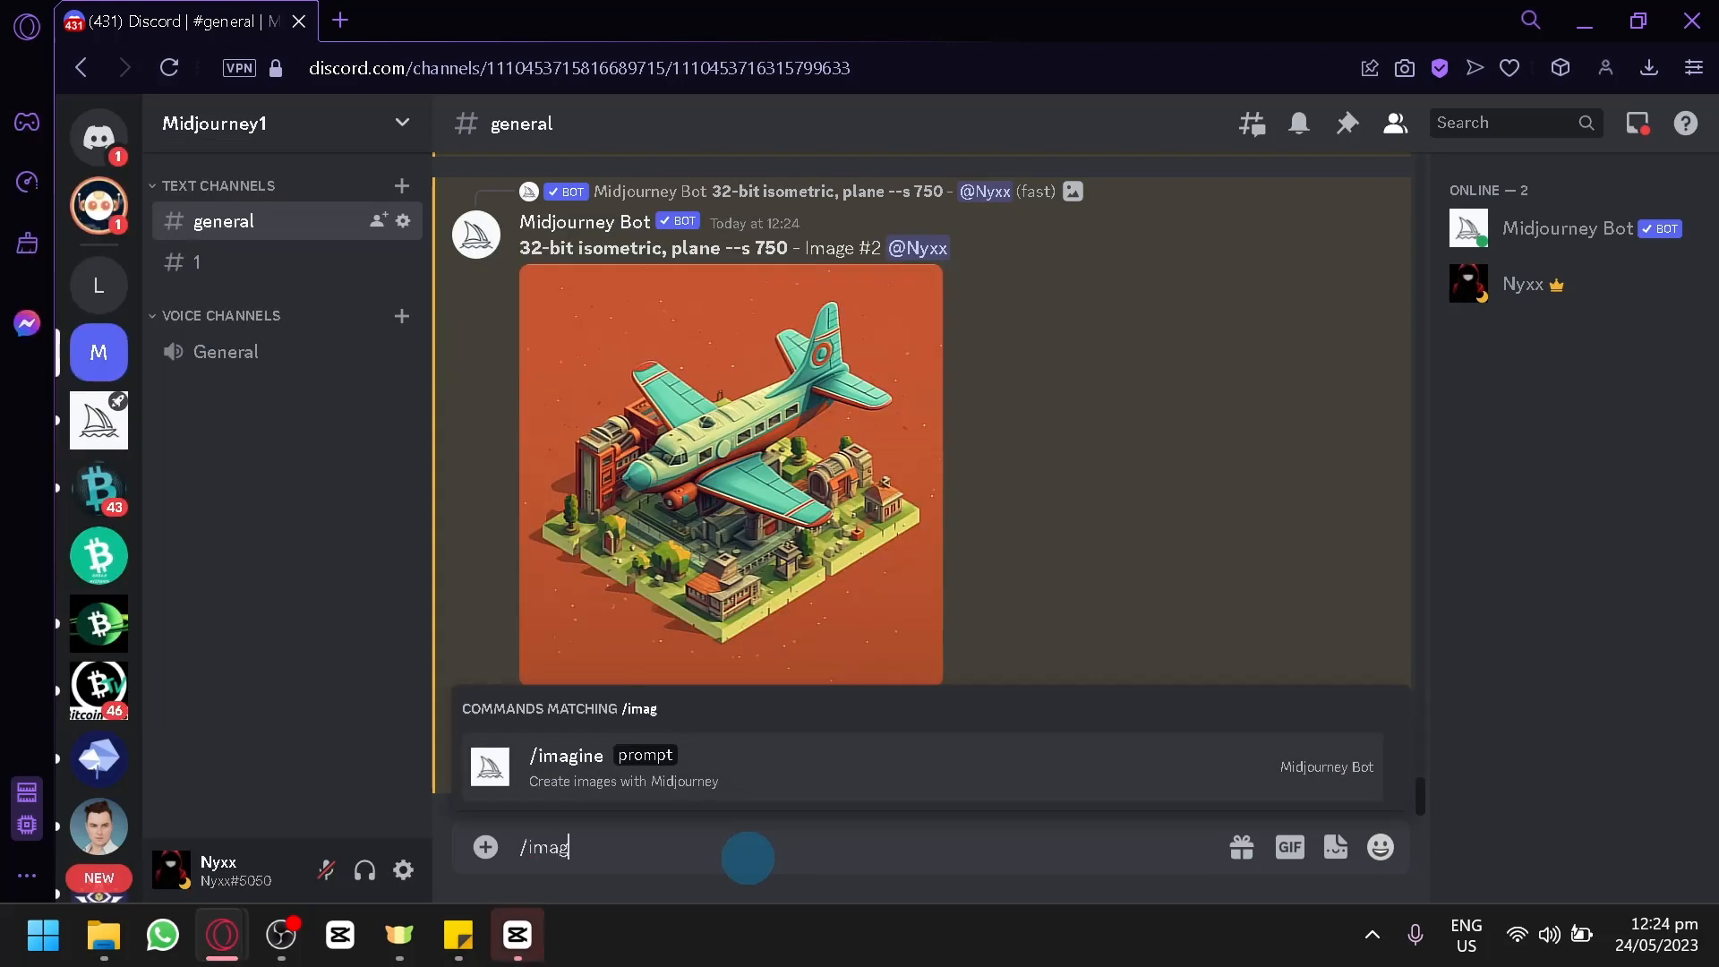
key("Tab")
key("ctrl+v")
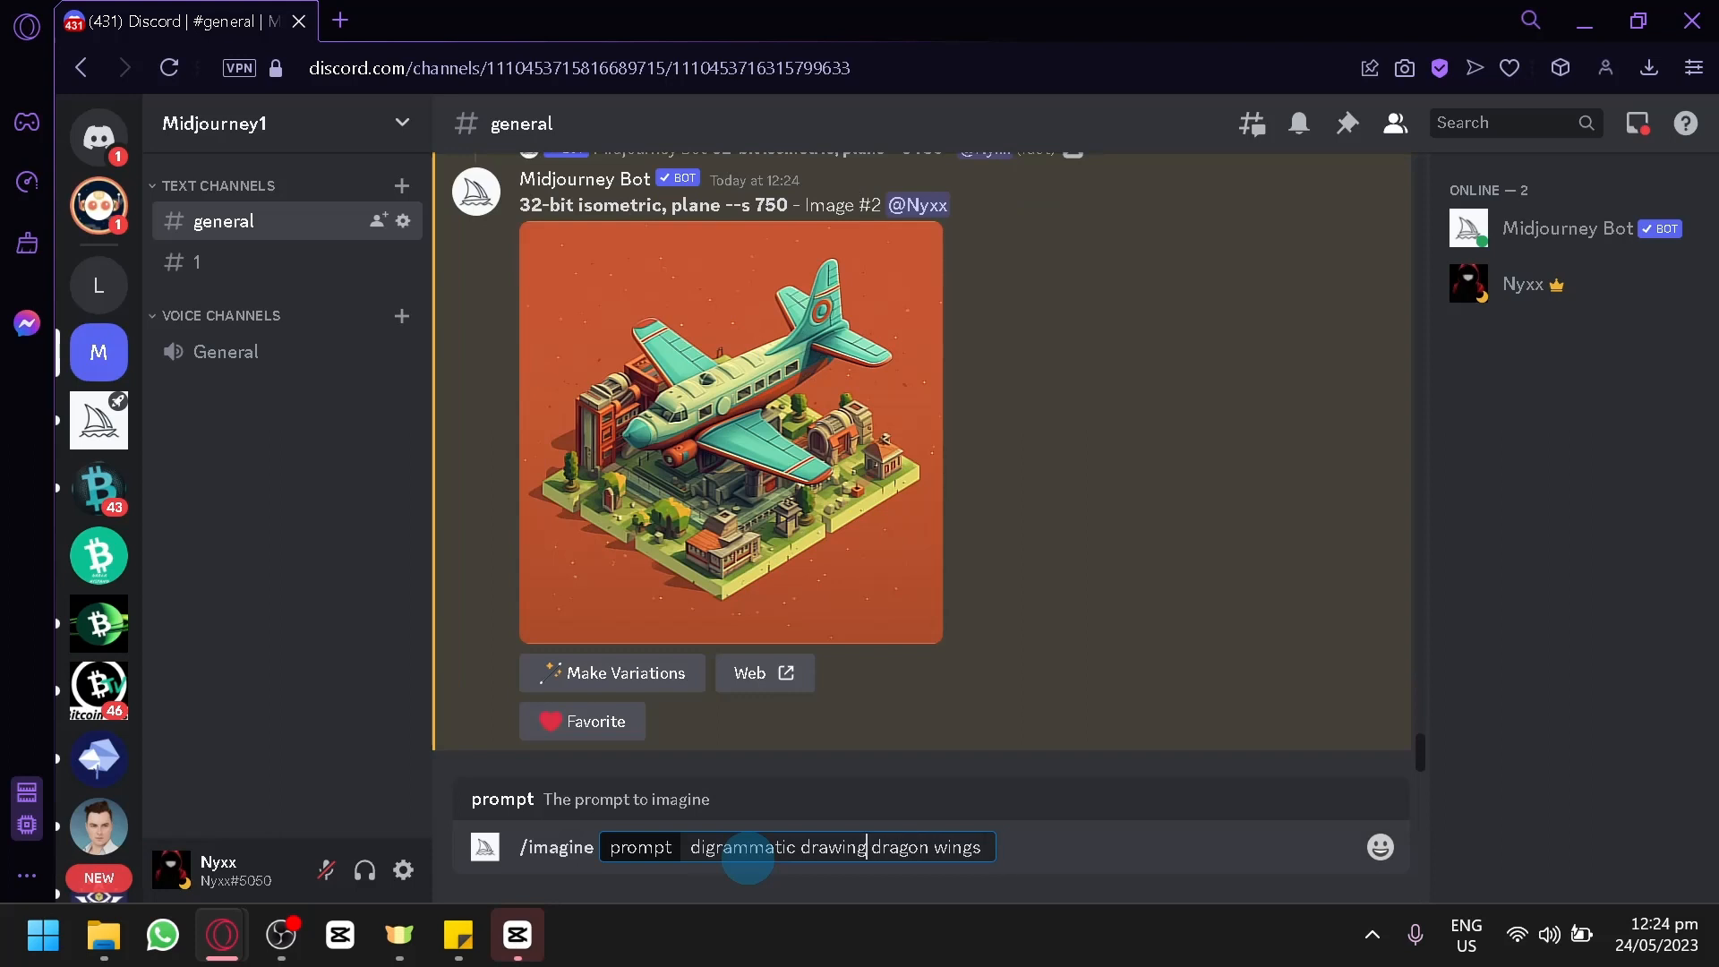
key("Return")
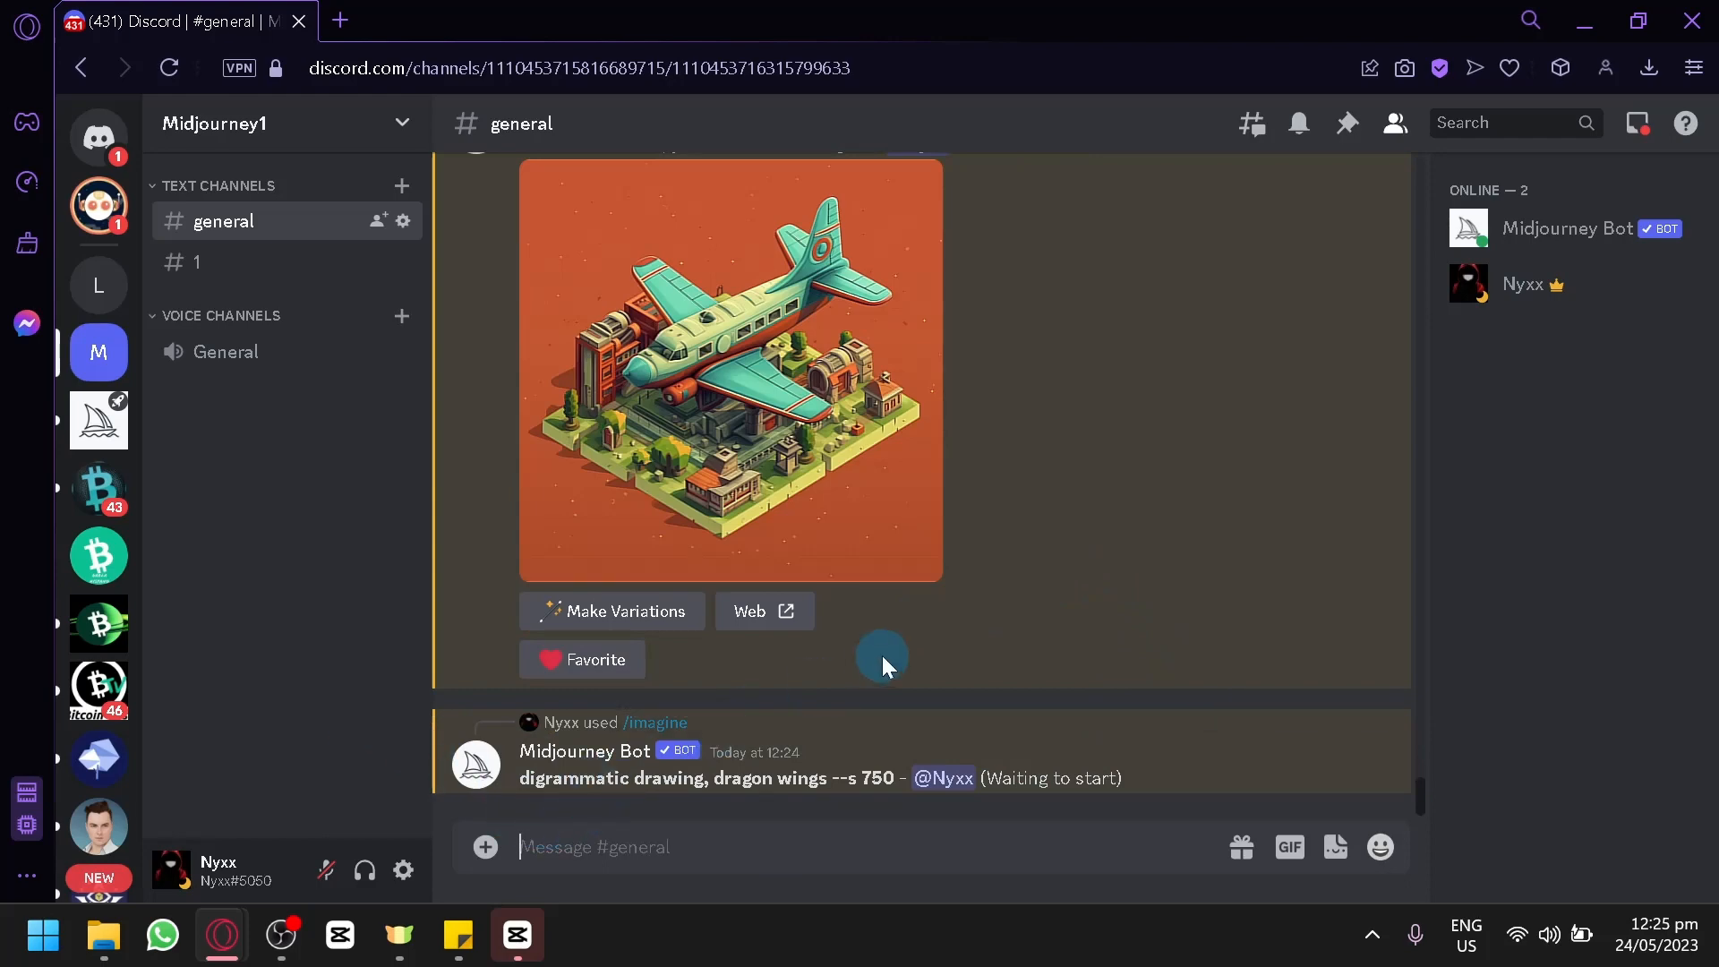
scroll(1169, 504, "up", 10)
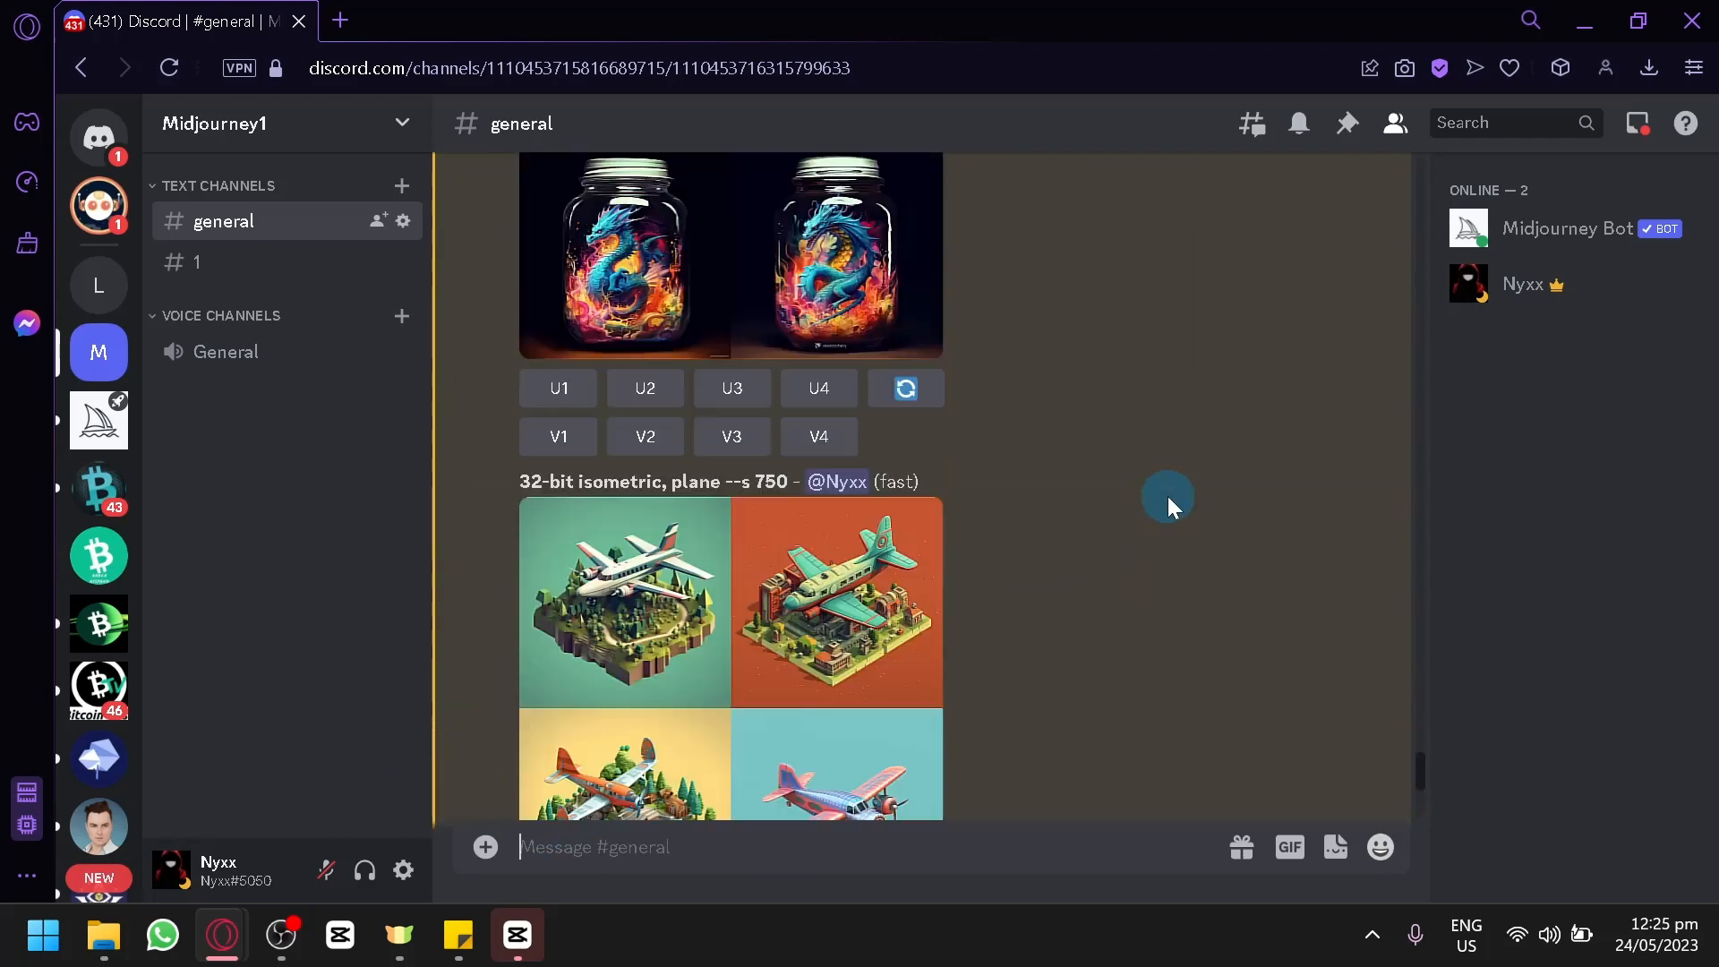
scroll(1167, 496, "down", 5)
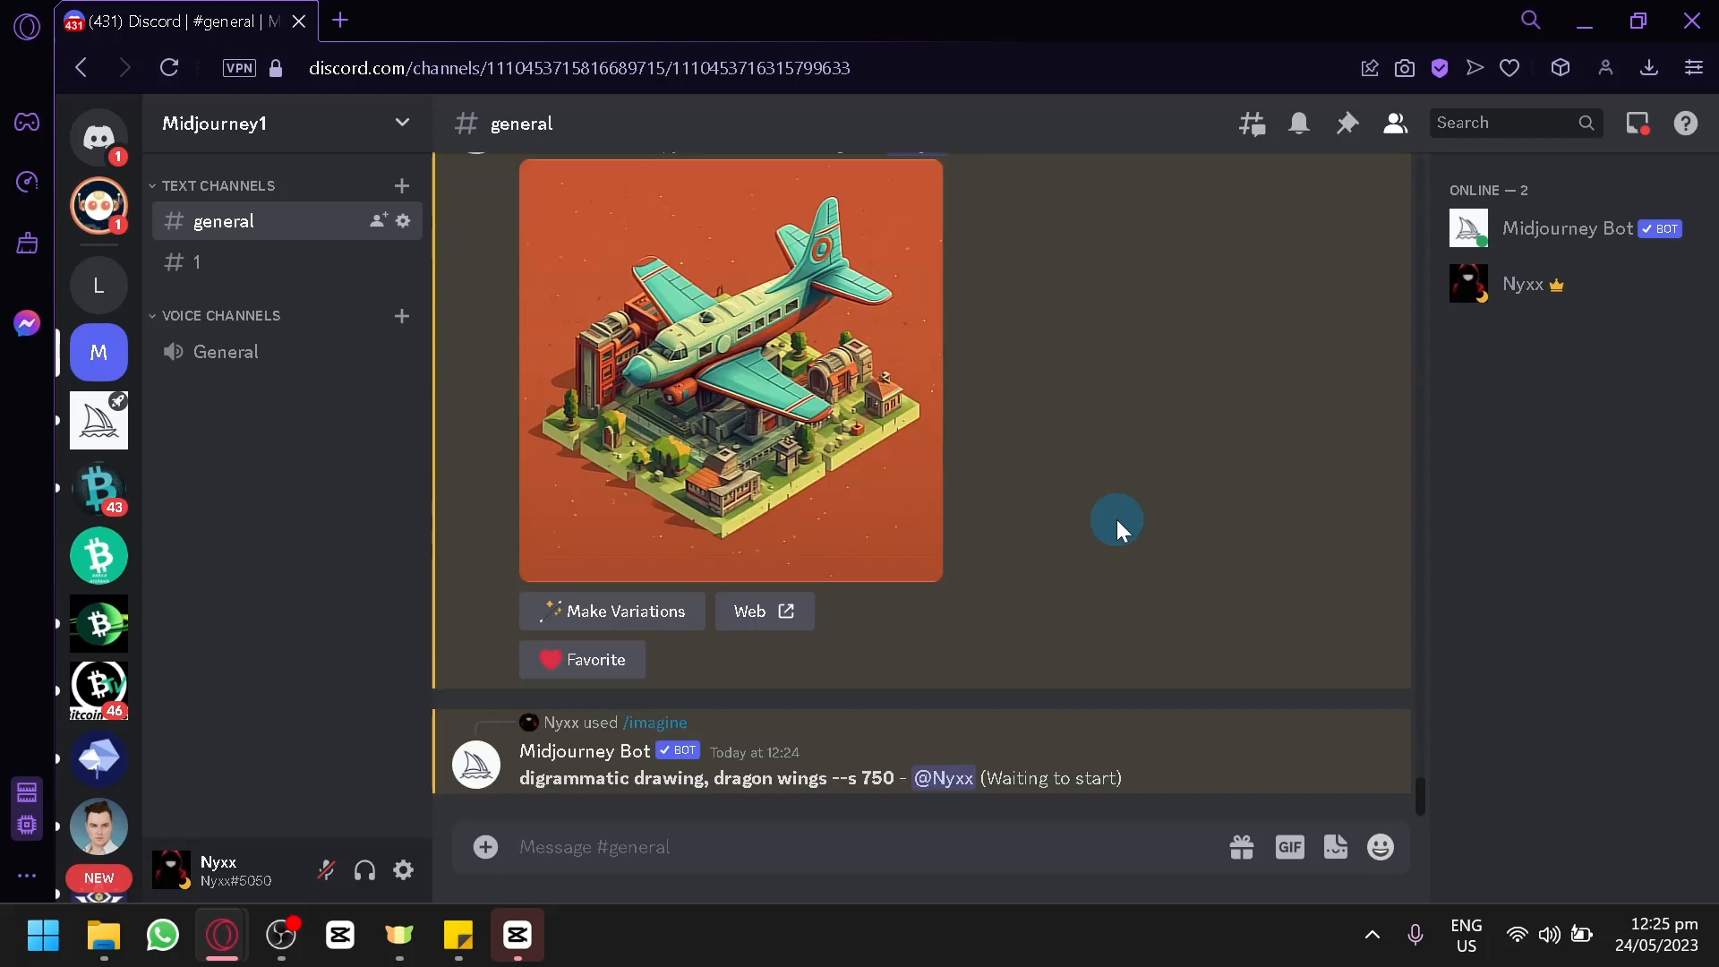
left_click(281, 934)
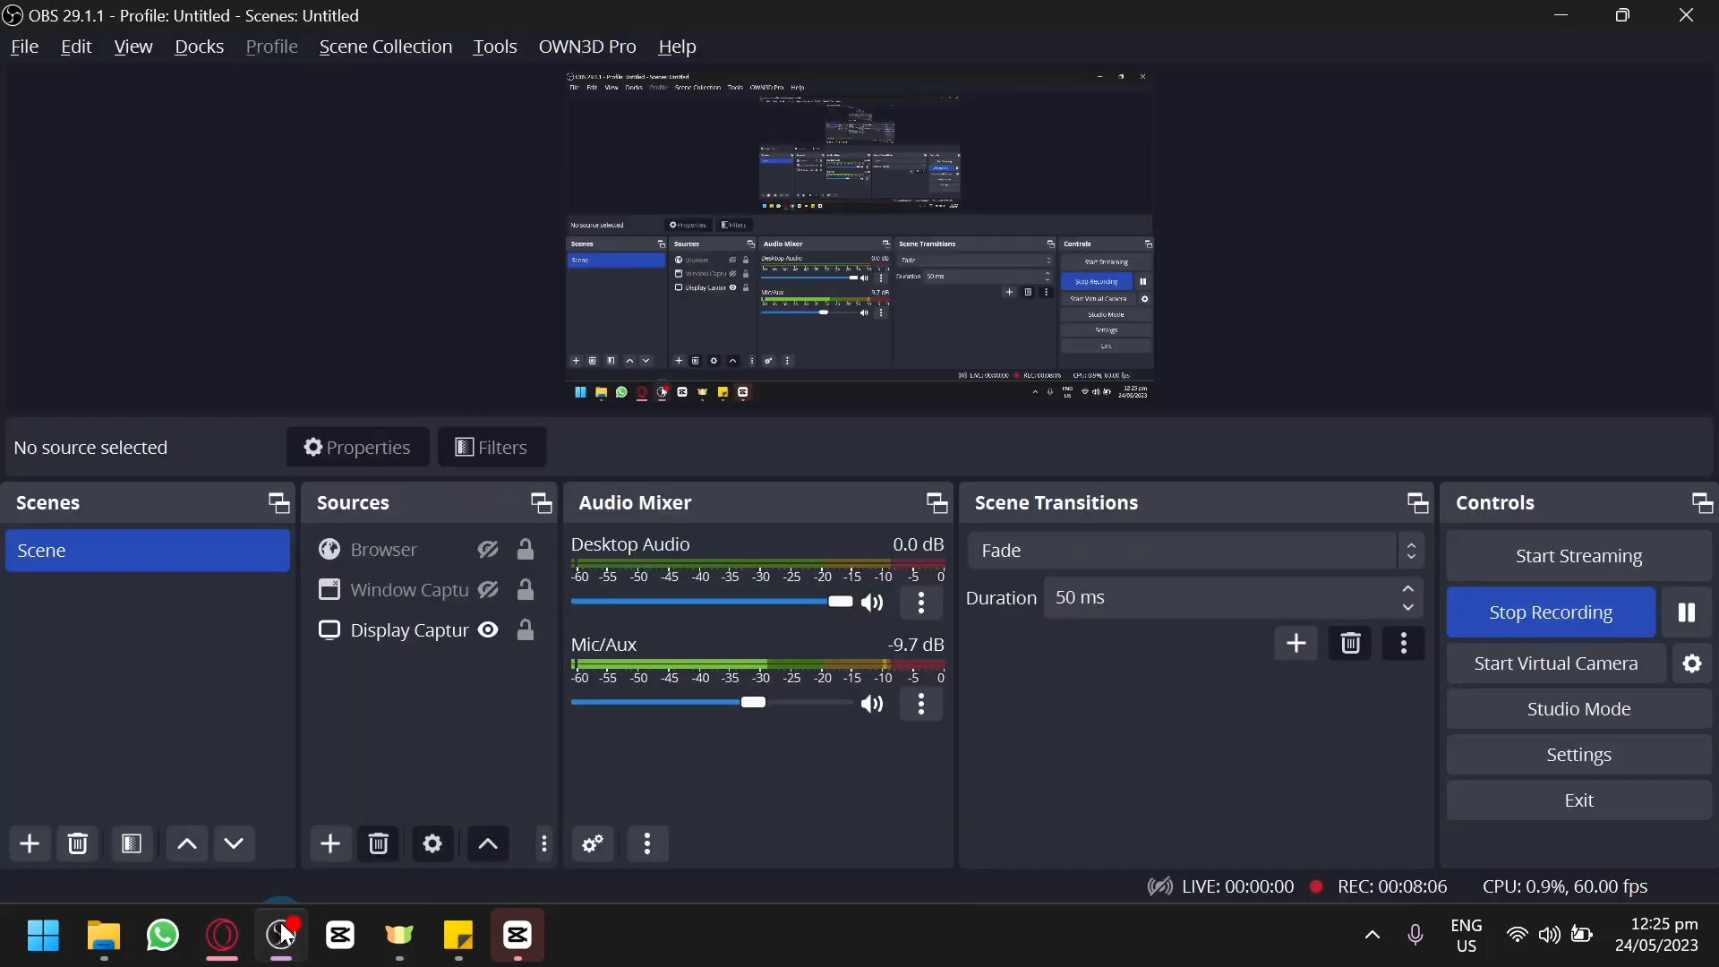
left_click(281, 934)
Step: Copy the line "1990s point and click 16bit adventure game - mount everest" from the sticky note
left_click(358, 761)
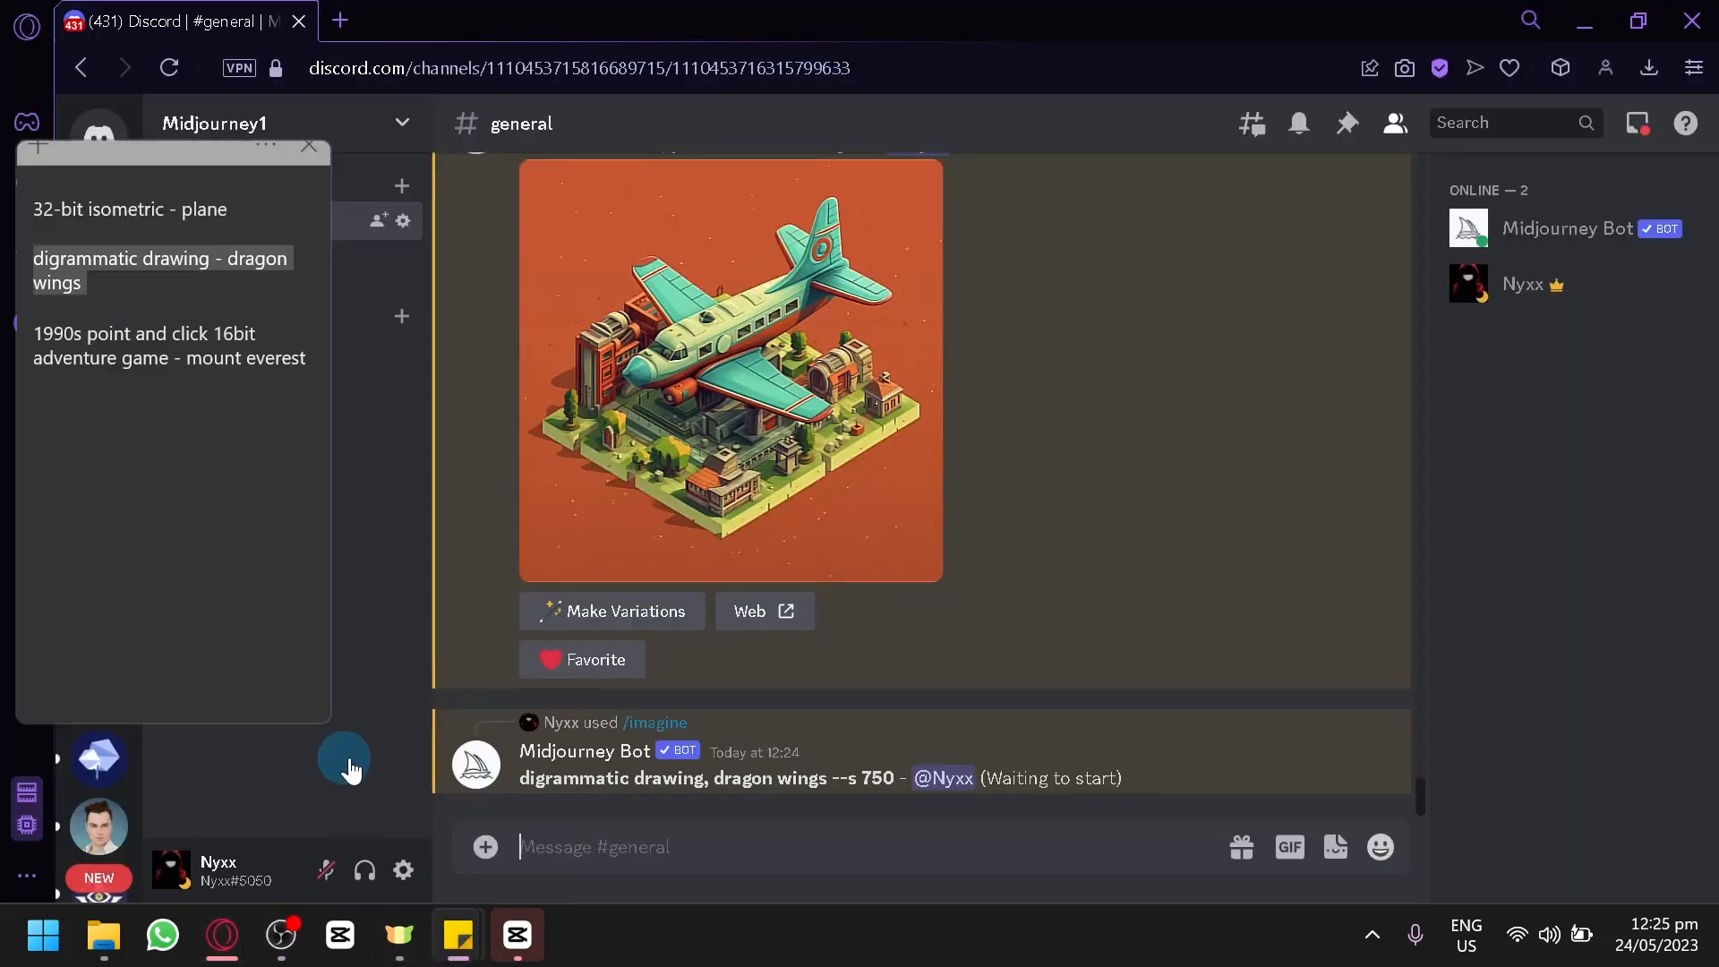
left_click_drag(184, 383, 36, 333)
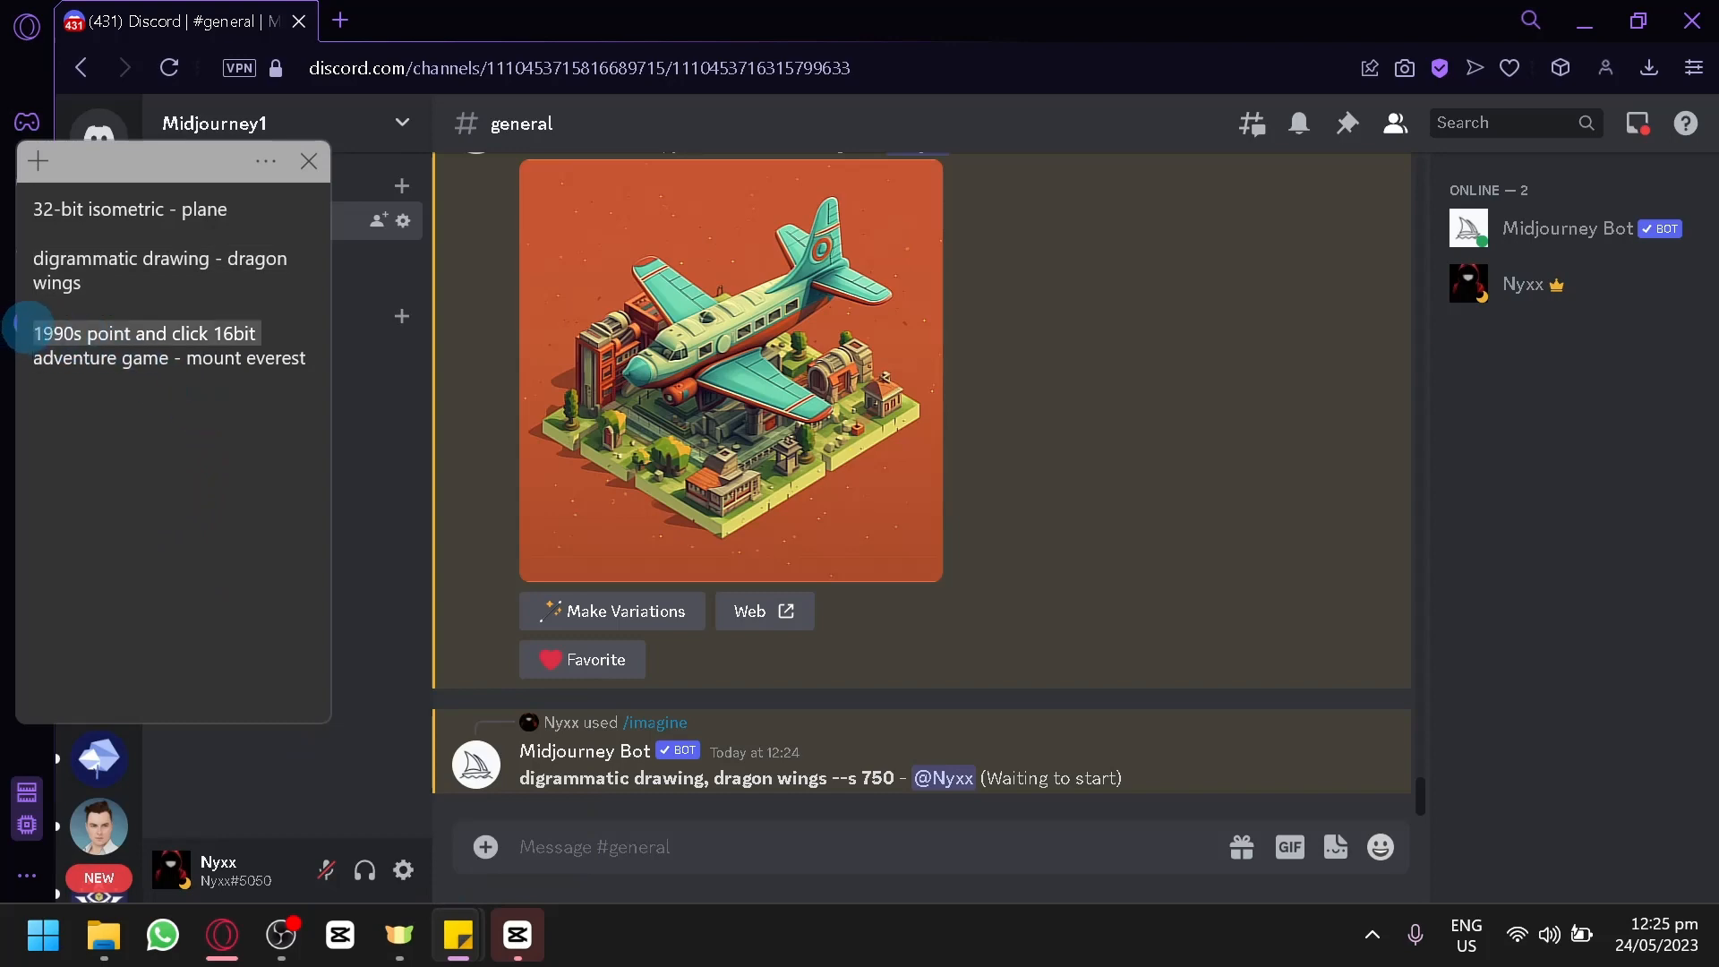
triple_click(161, 368)
key("ctrl+c")
Step: Submit the copied idea with /imagine, replacing its dash with a comma: "1990s point and click 16bit adventure game ,mount everest"
left_click(784, 846)
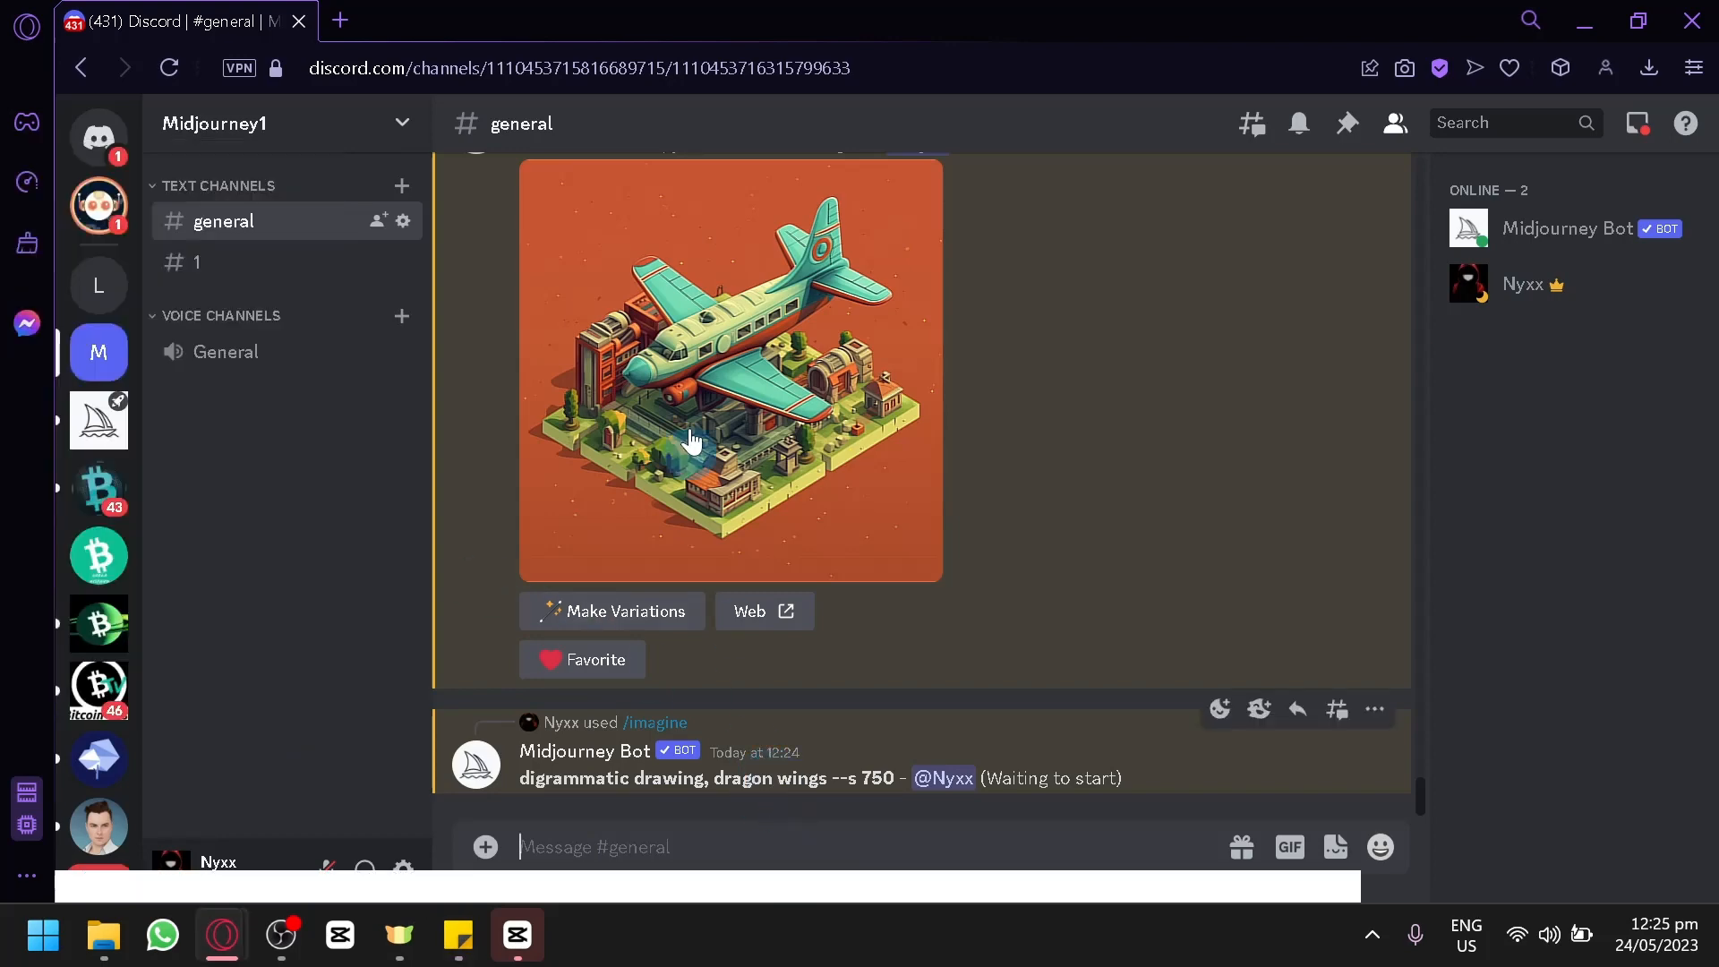
type("/imga")
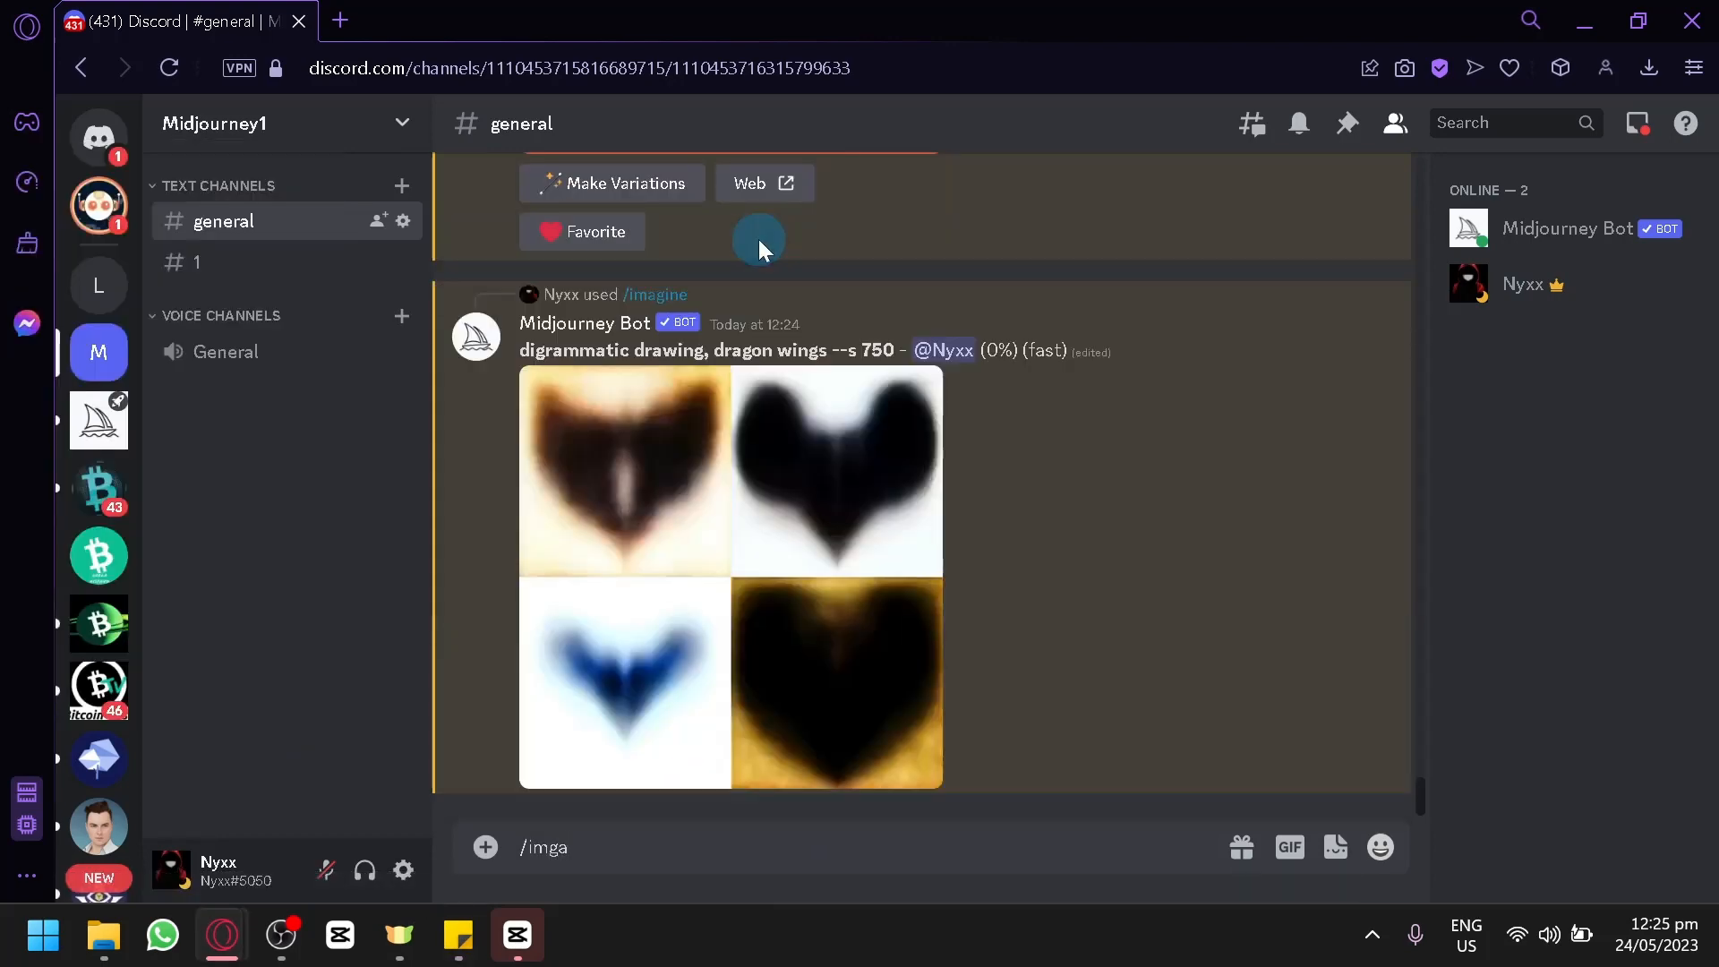
key("BackSpace")
key("BackSpace")
type("a")
key("Tab")
key("ctrl+v")
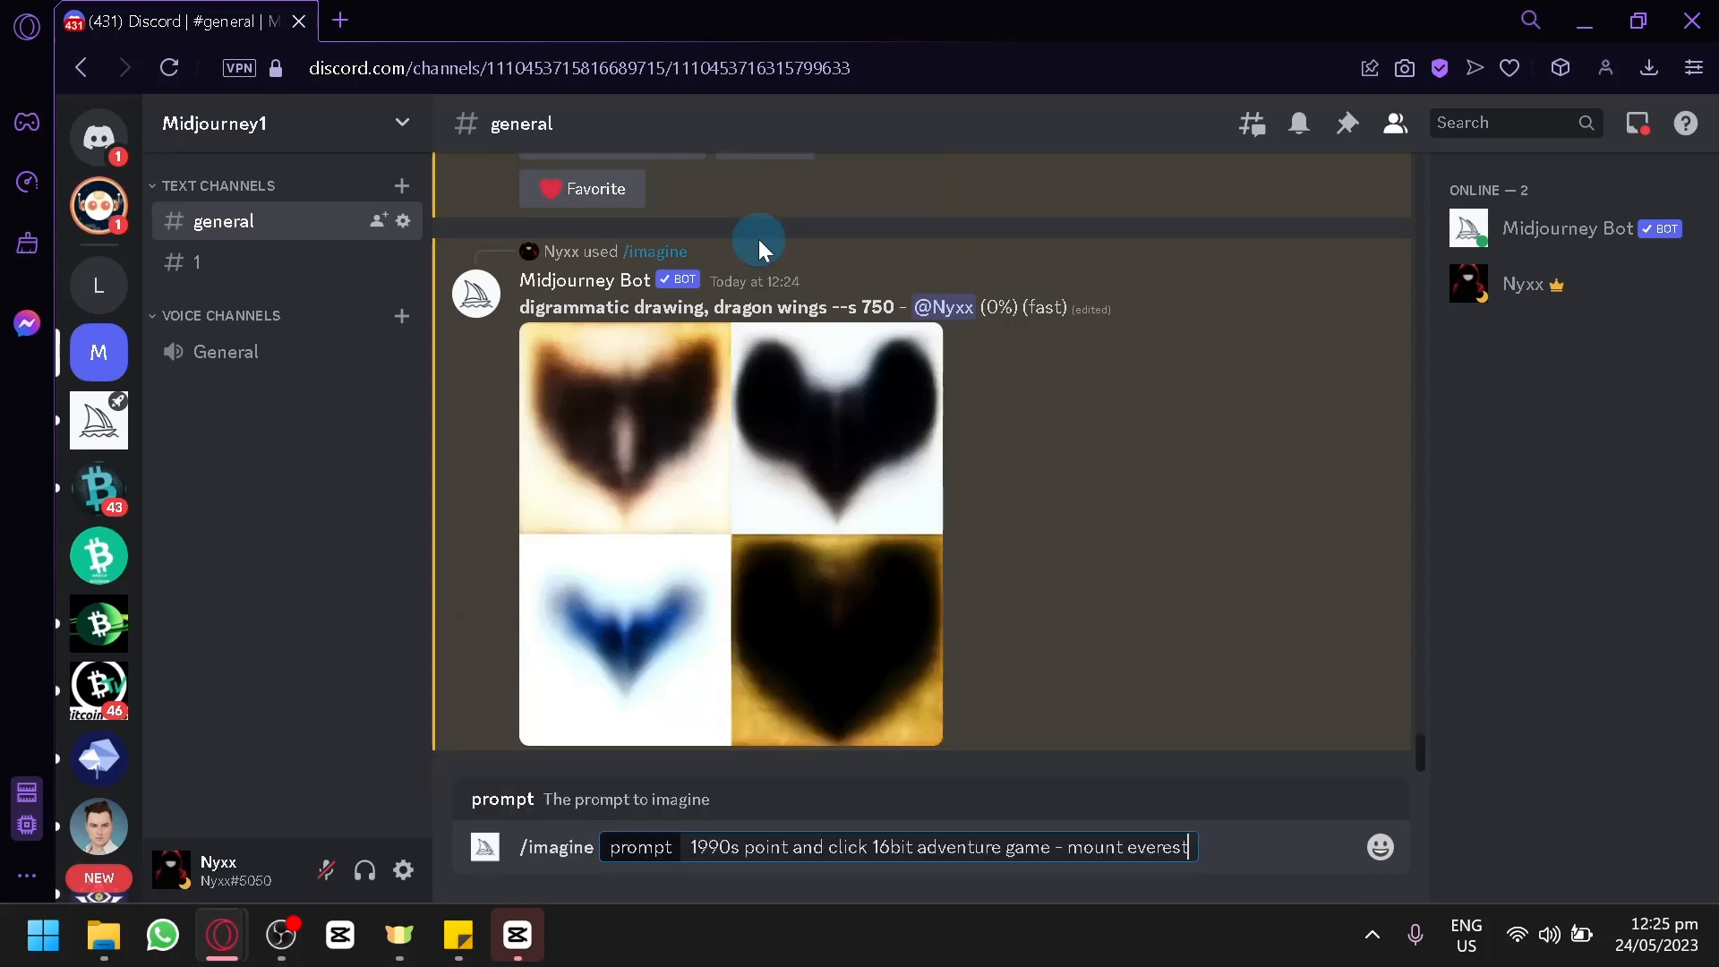
left_click(1067, 847)
key("BackSpace")
key("BackSpace")
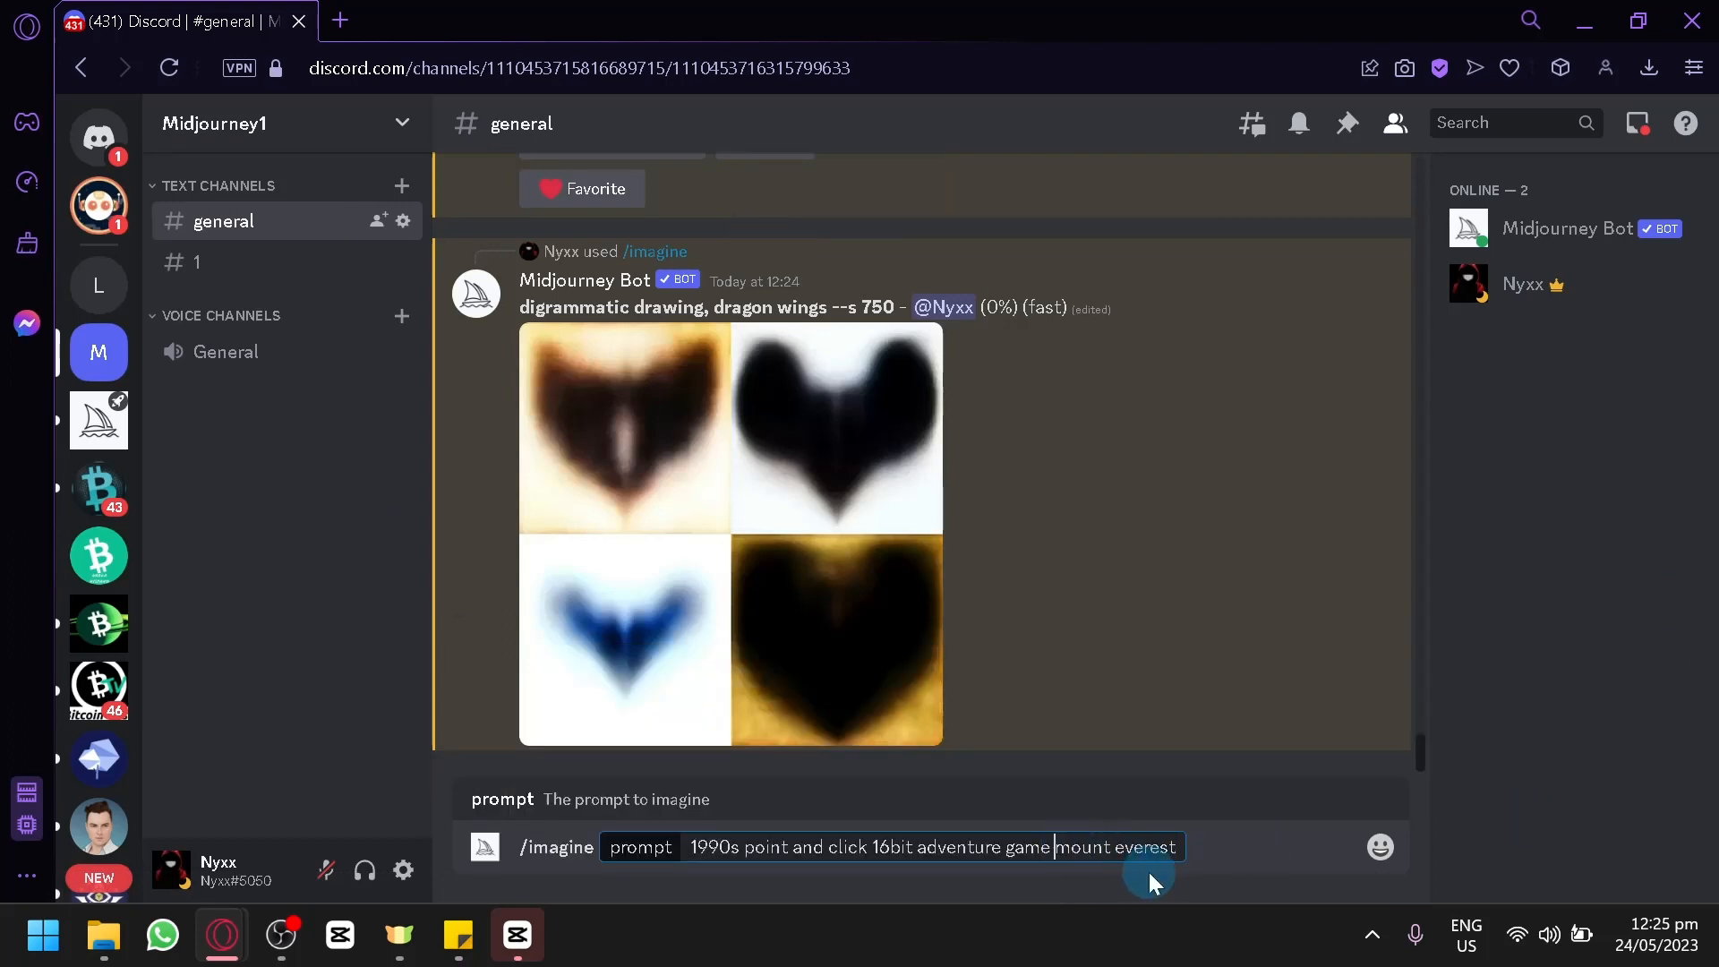
type(",")
key("Return")
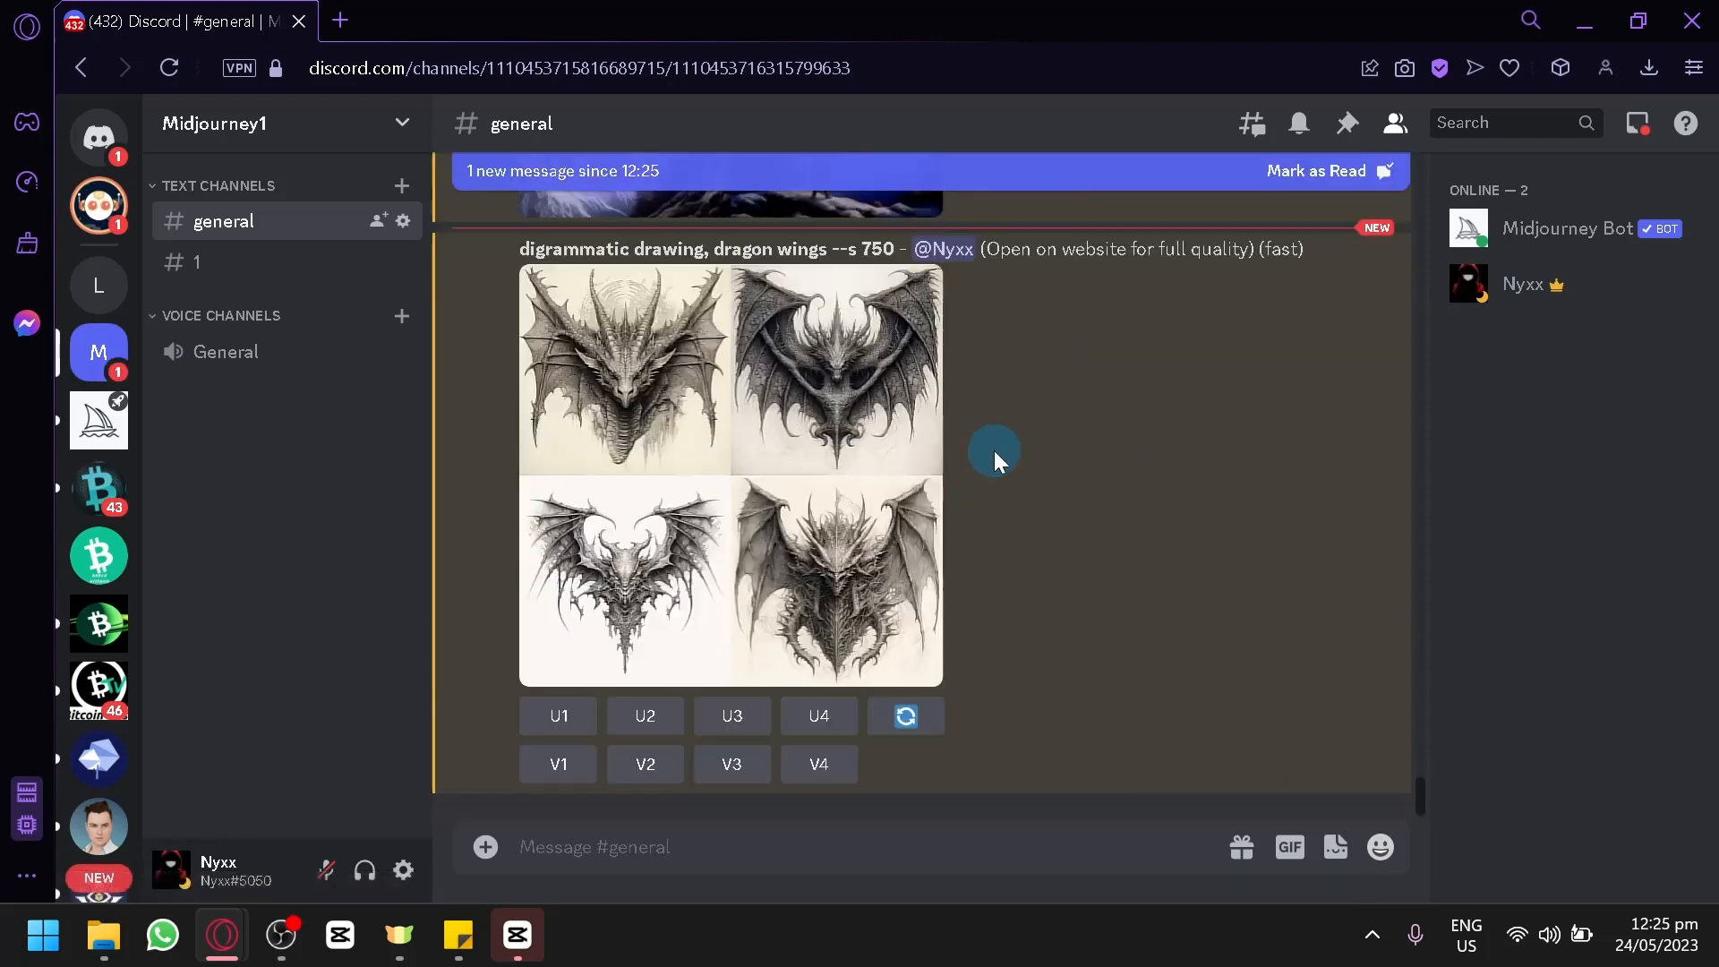
Step: View the dragon wings drawing grid enlarged and close the preview
left_click(863, 483)
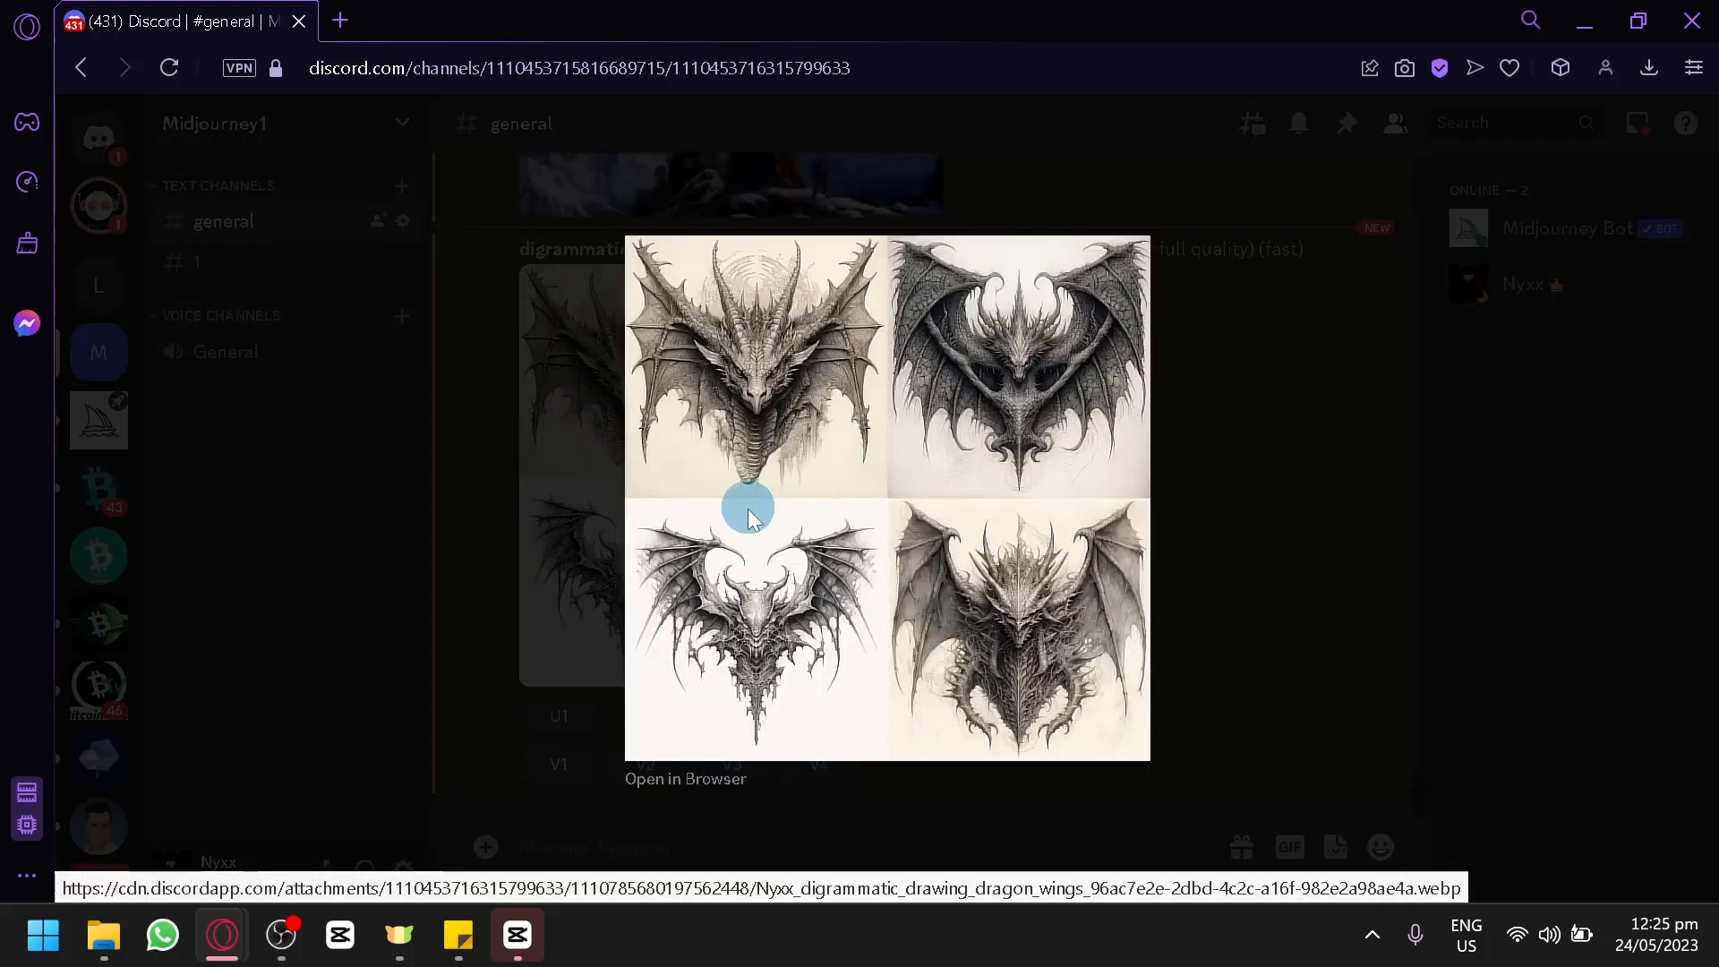
left_click(1287, 421)
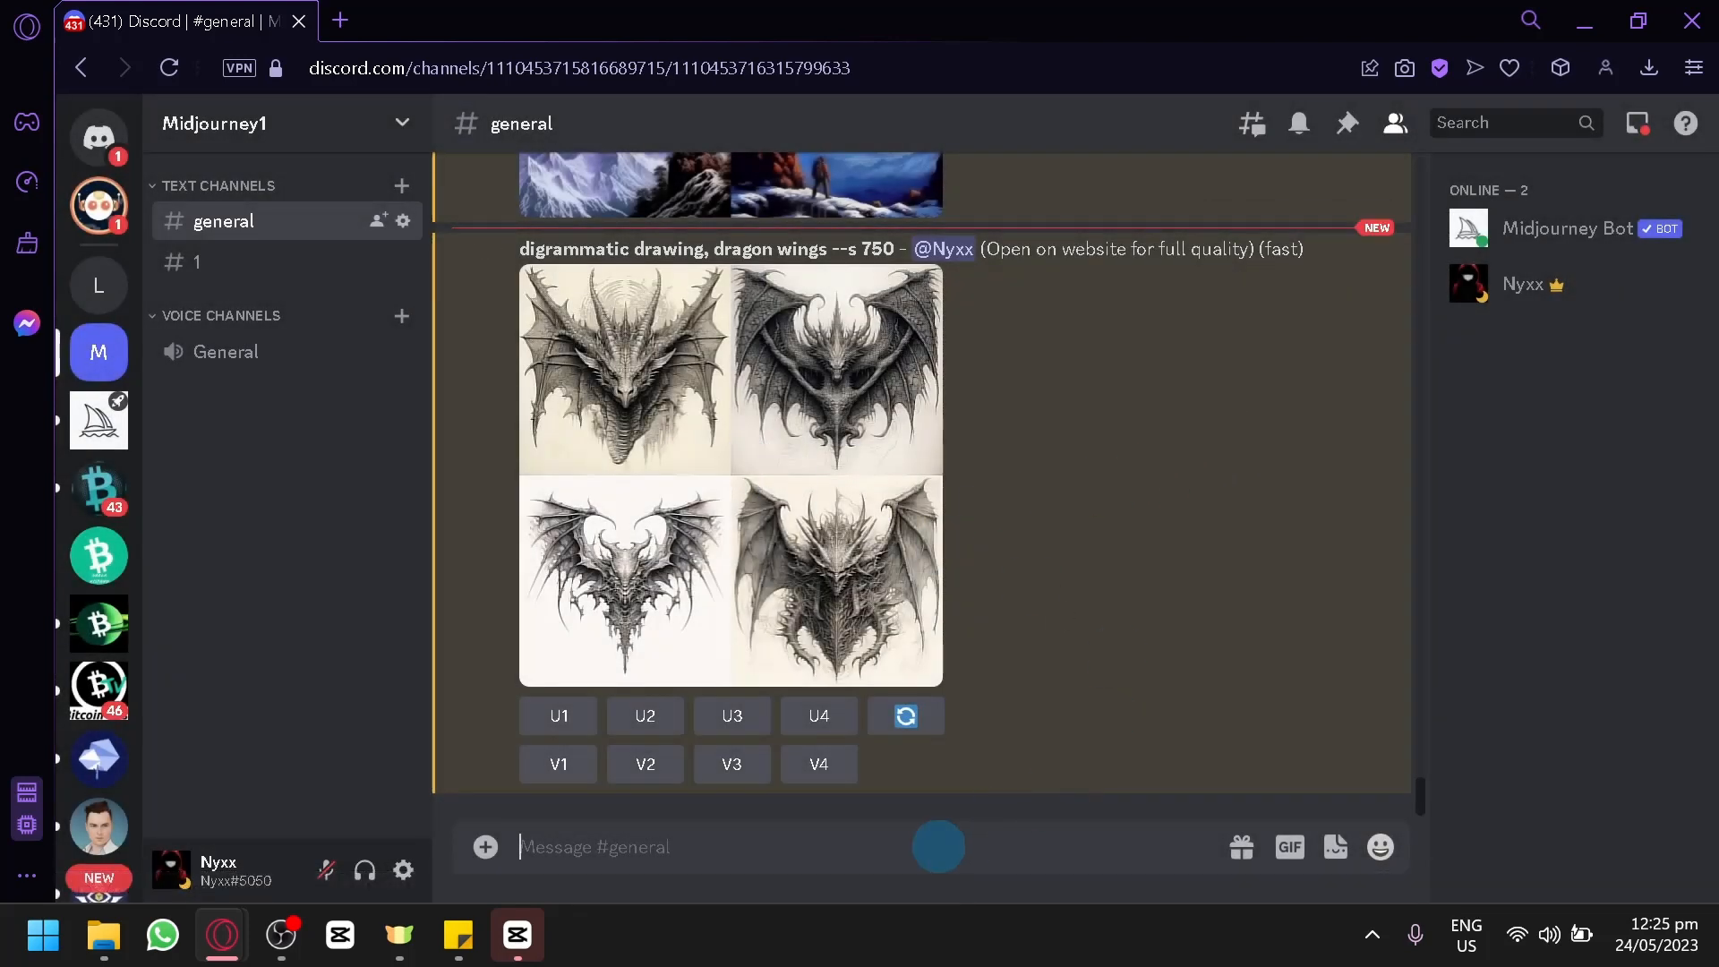
Step: Submit an /imagine prompt reading "realistic, ultra hd, 50mm camera lens, Realism tank"
type("/")
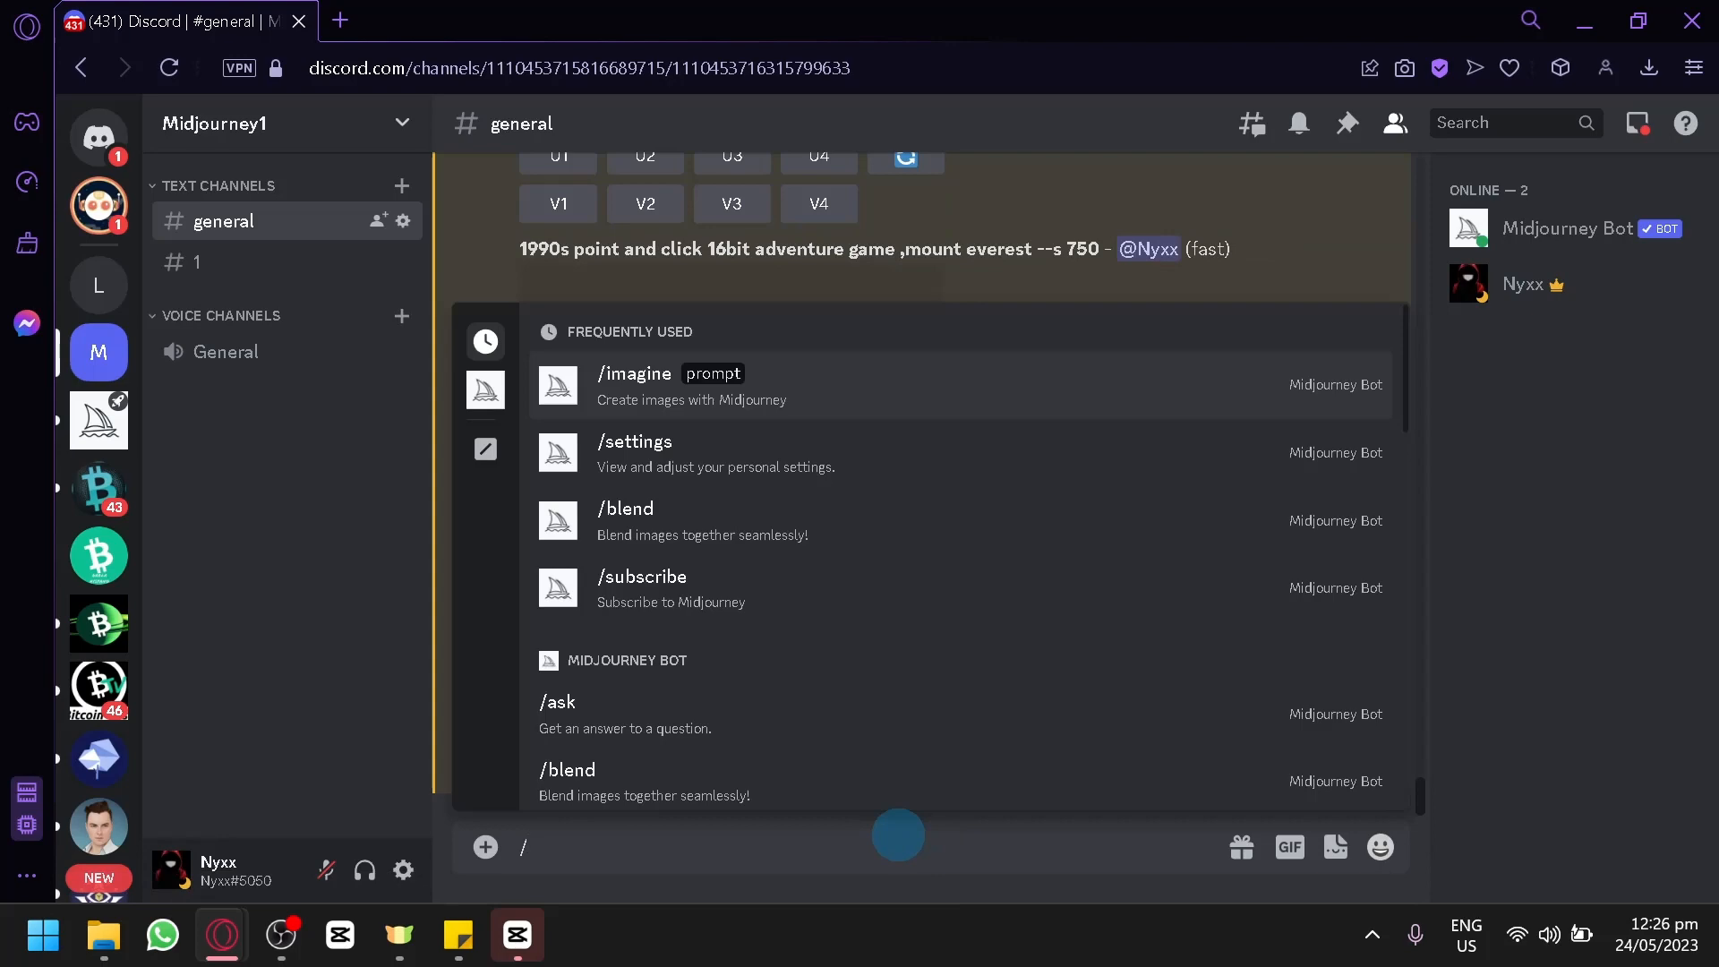
type("im")
key("Return")
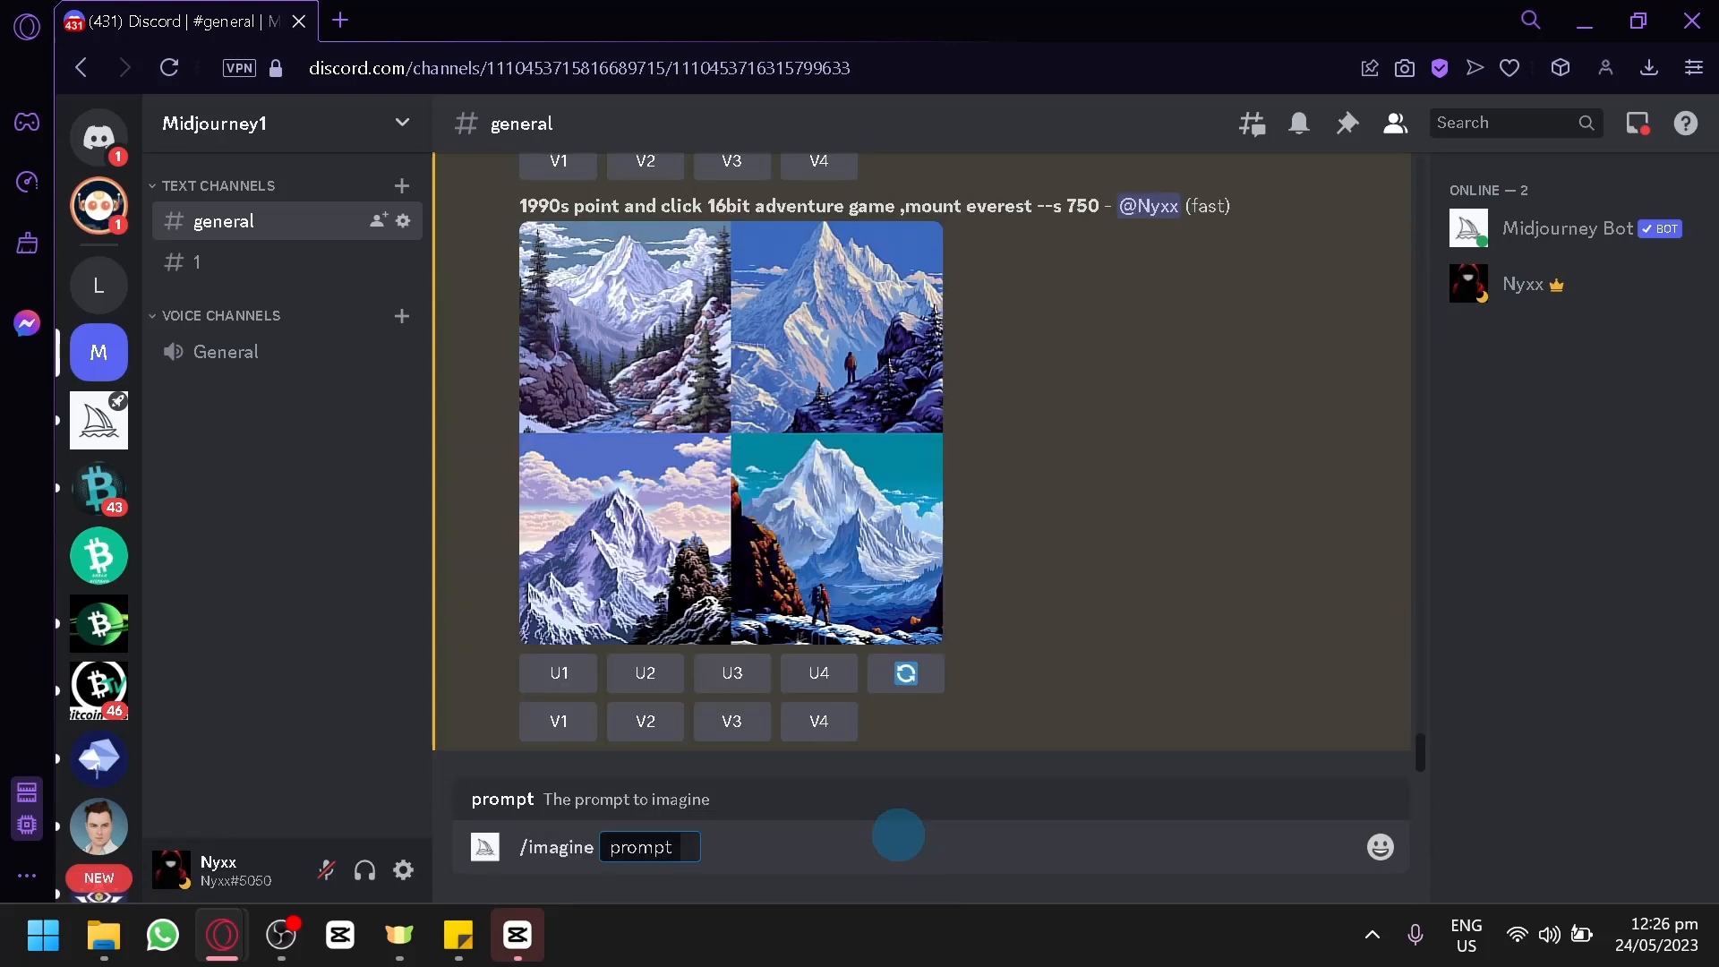
type("realistic, ultra hd, 50mm camera lens, Realism tank")
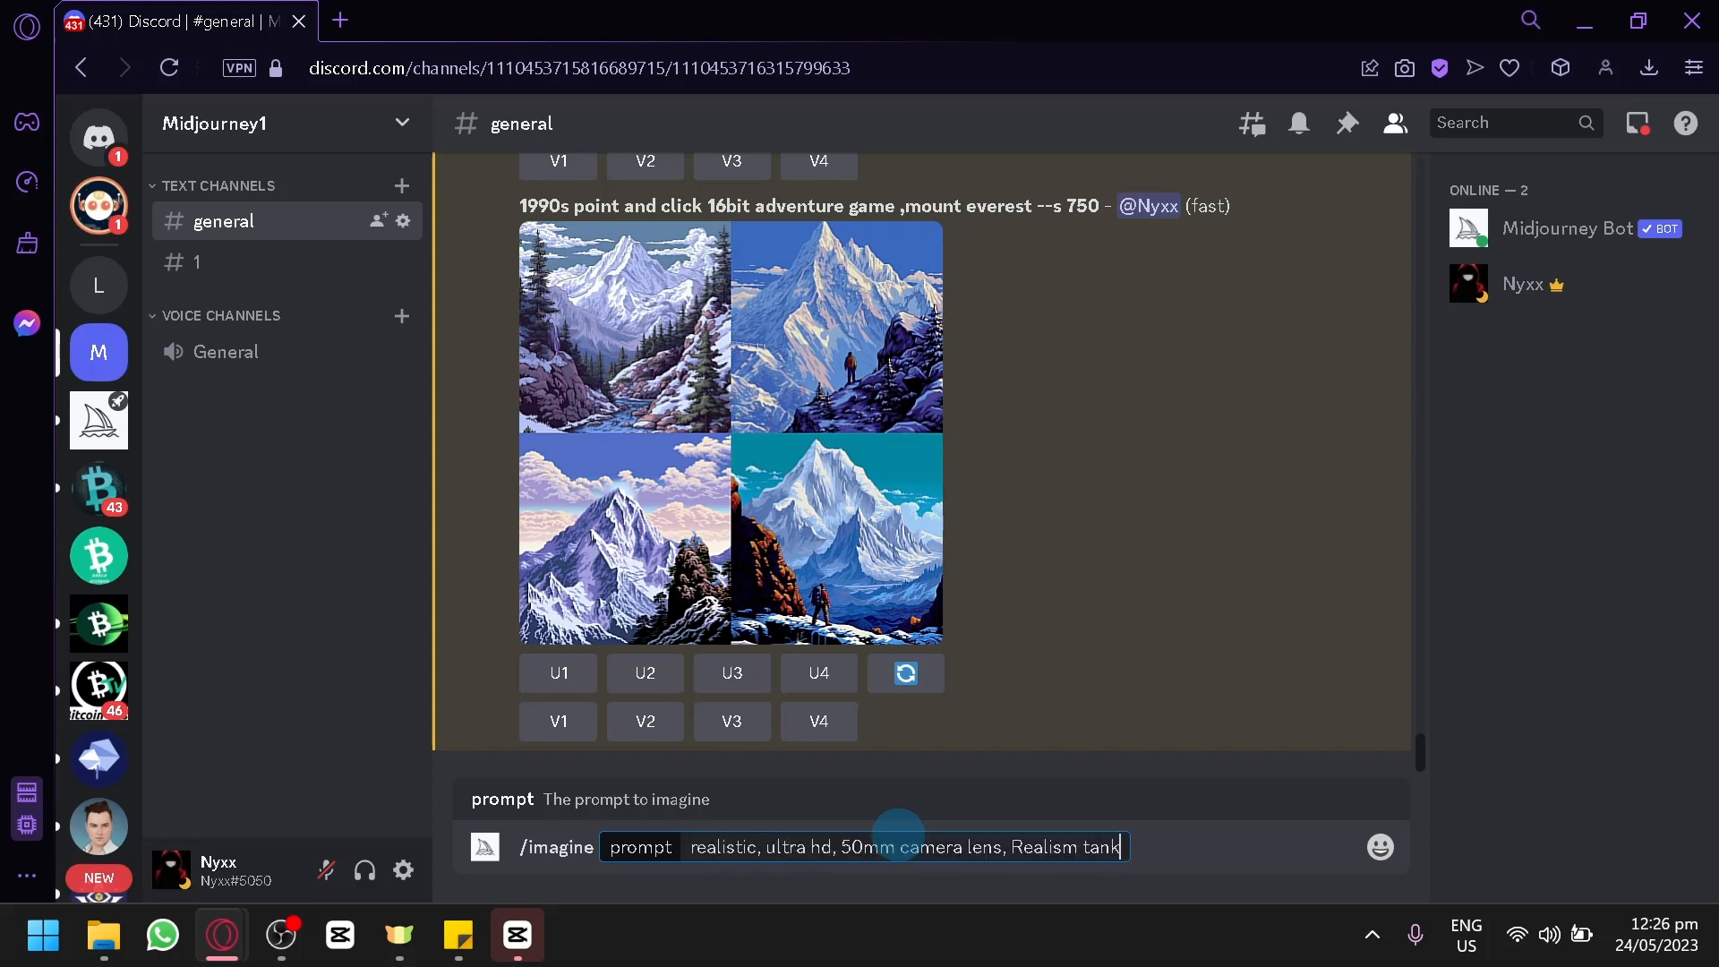
key("Return")
Step: Examine the four Mount Everest 16bit adventure game images in the enlarged preview
scroll(851, 501, "up", 5)
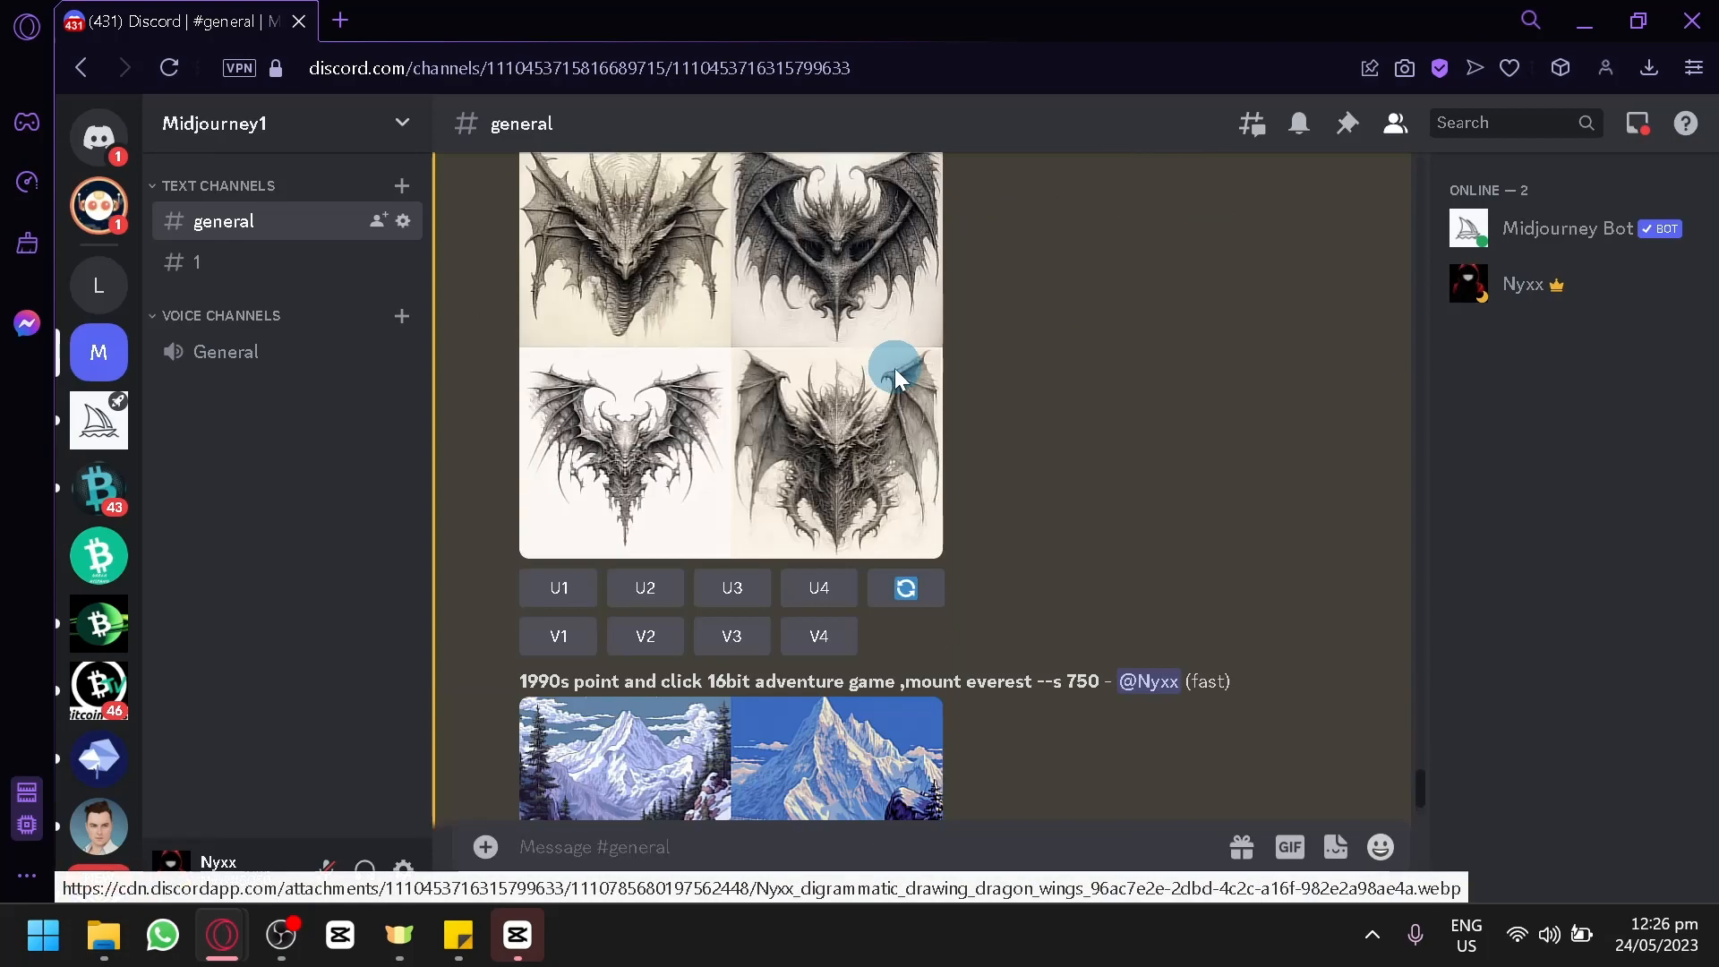
left_click(873, 723)
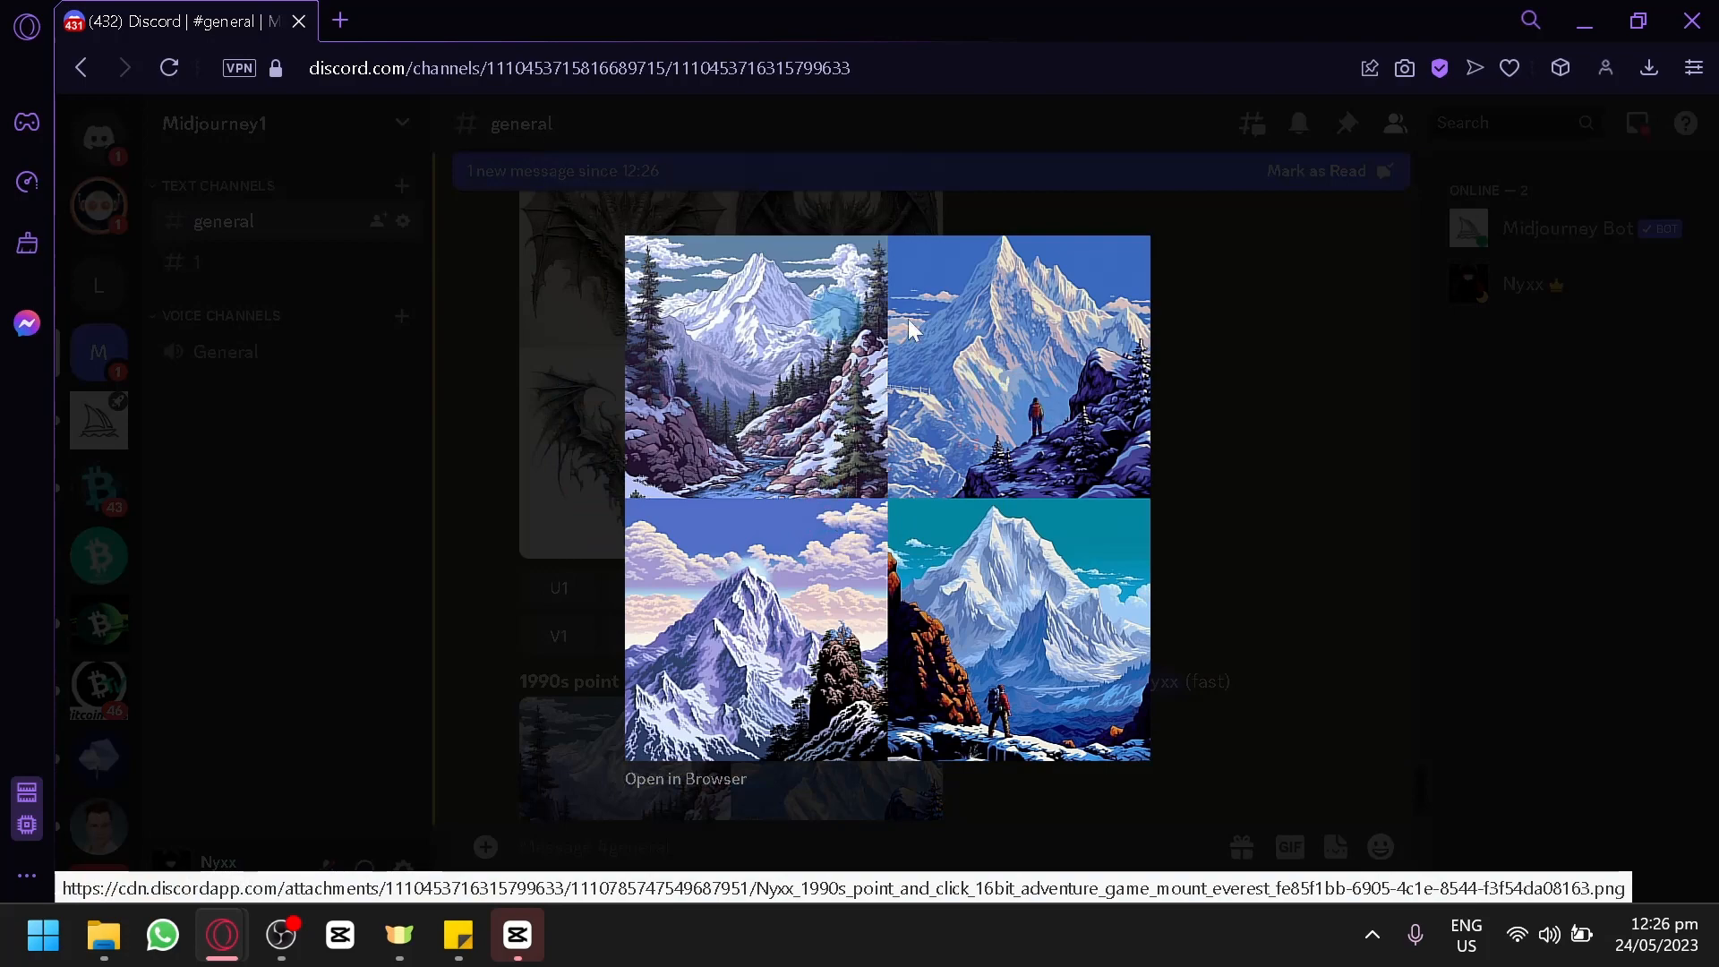
left_click(1221, 546)
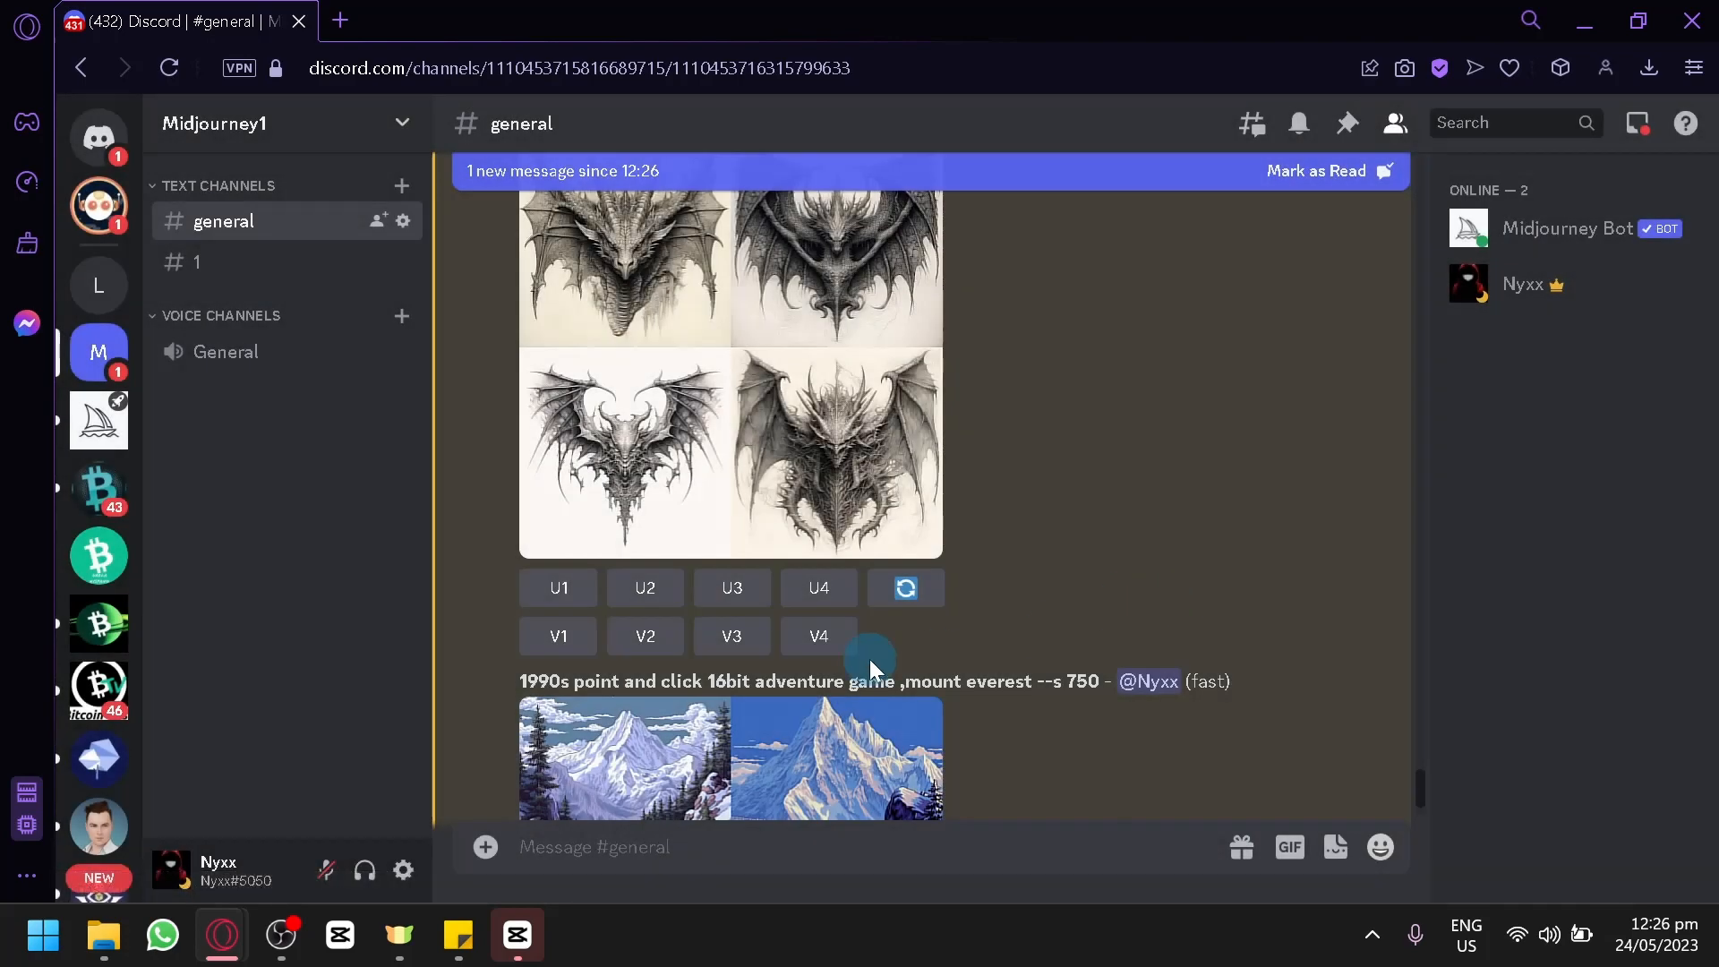
scroll(869, 659, "down", 4)
left_click(755, 504)
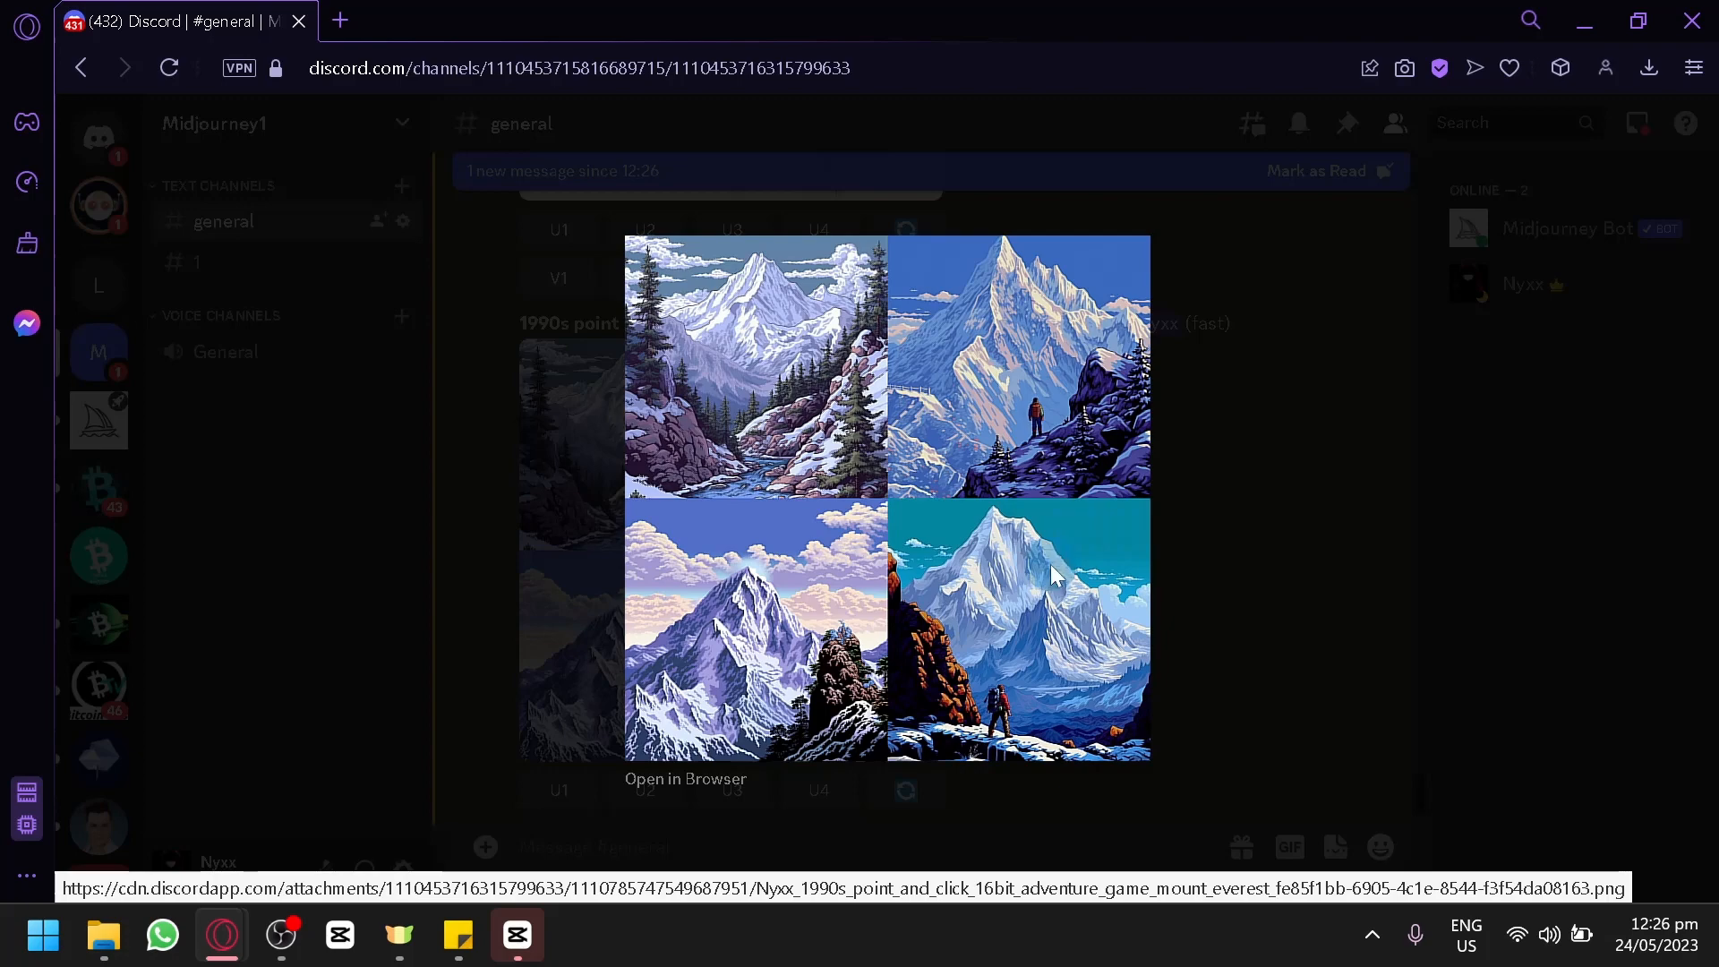
left_click(1248, 591)
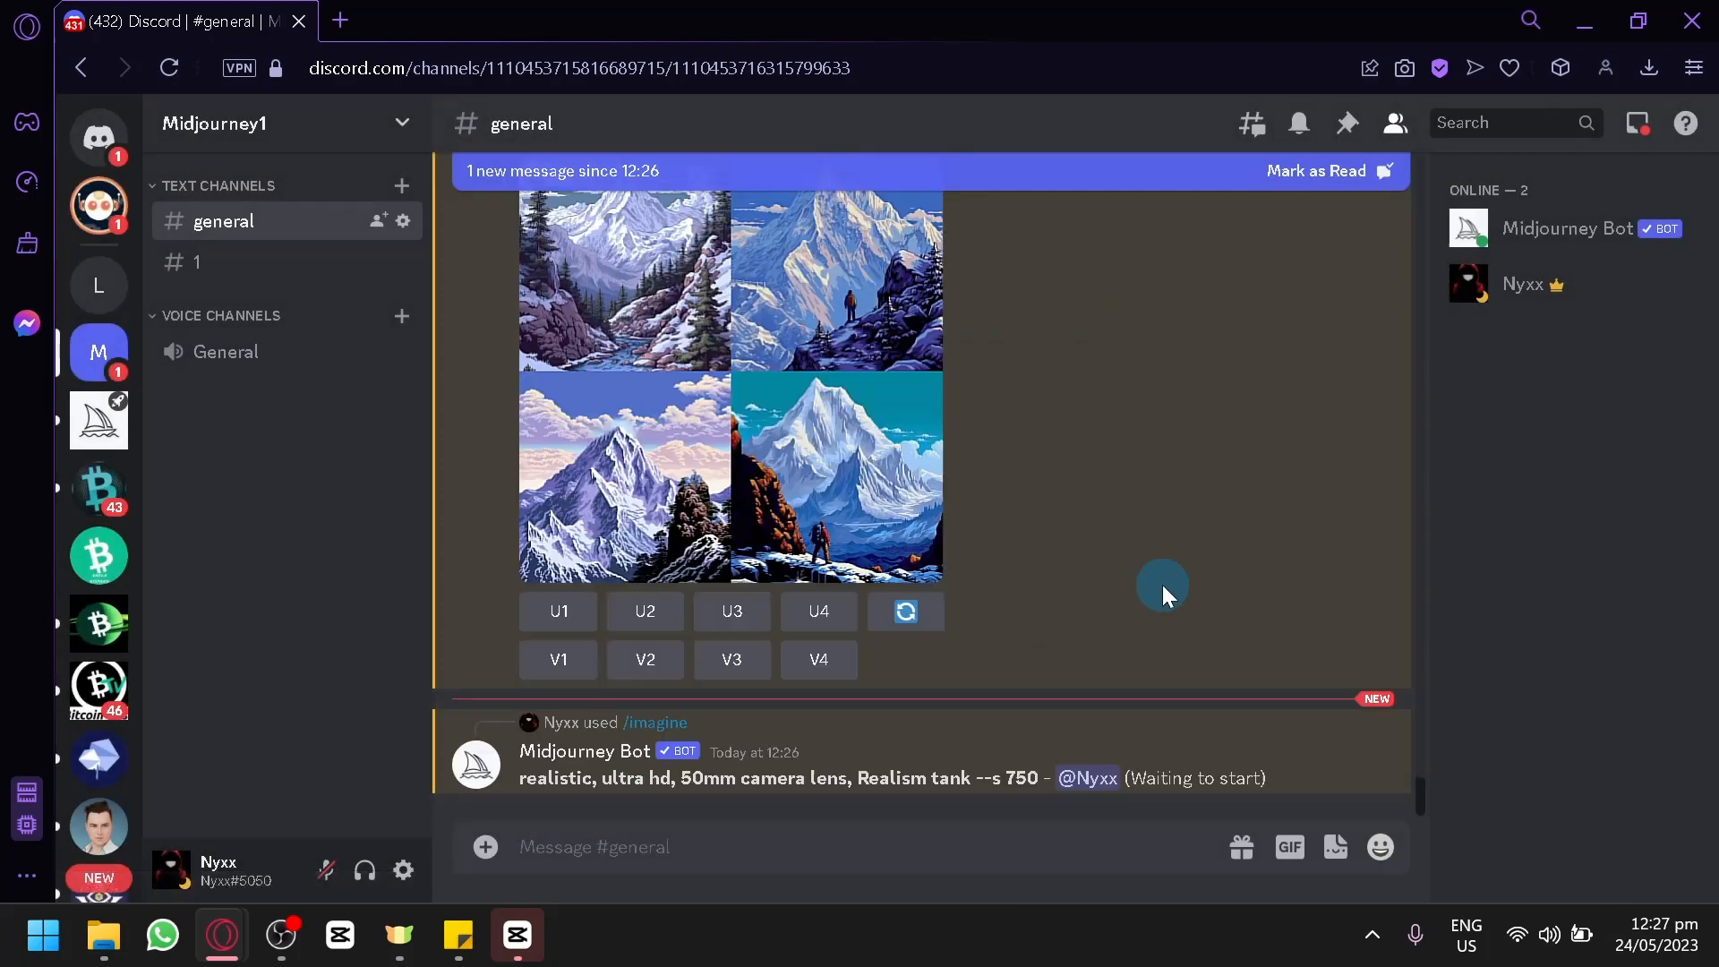
scroll(957, 523, "up", 2)
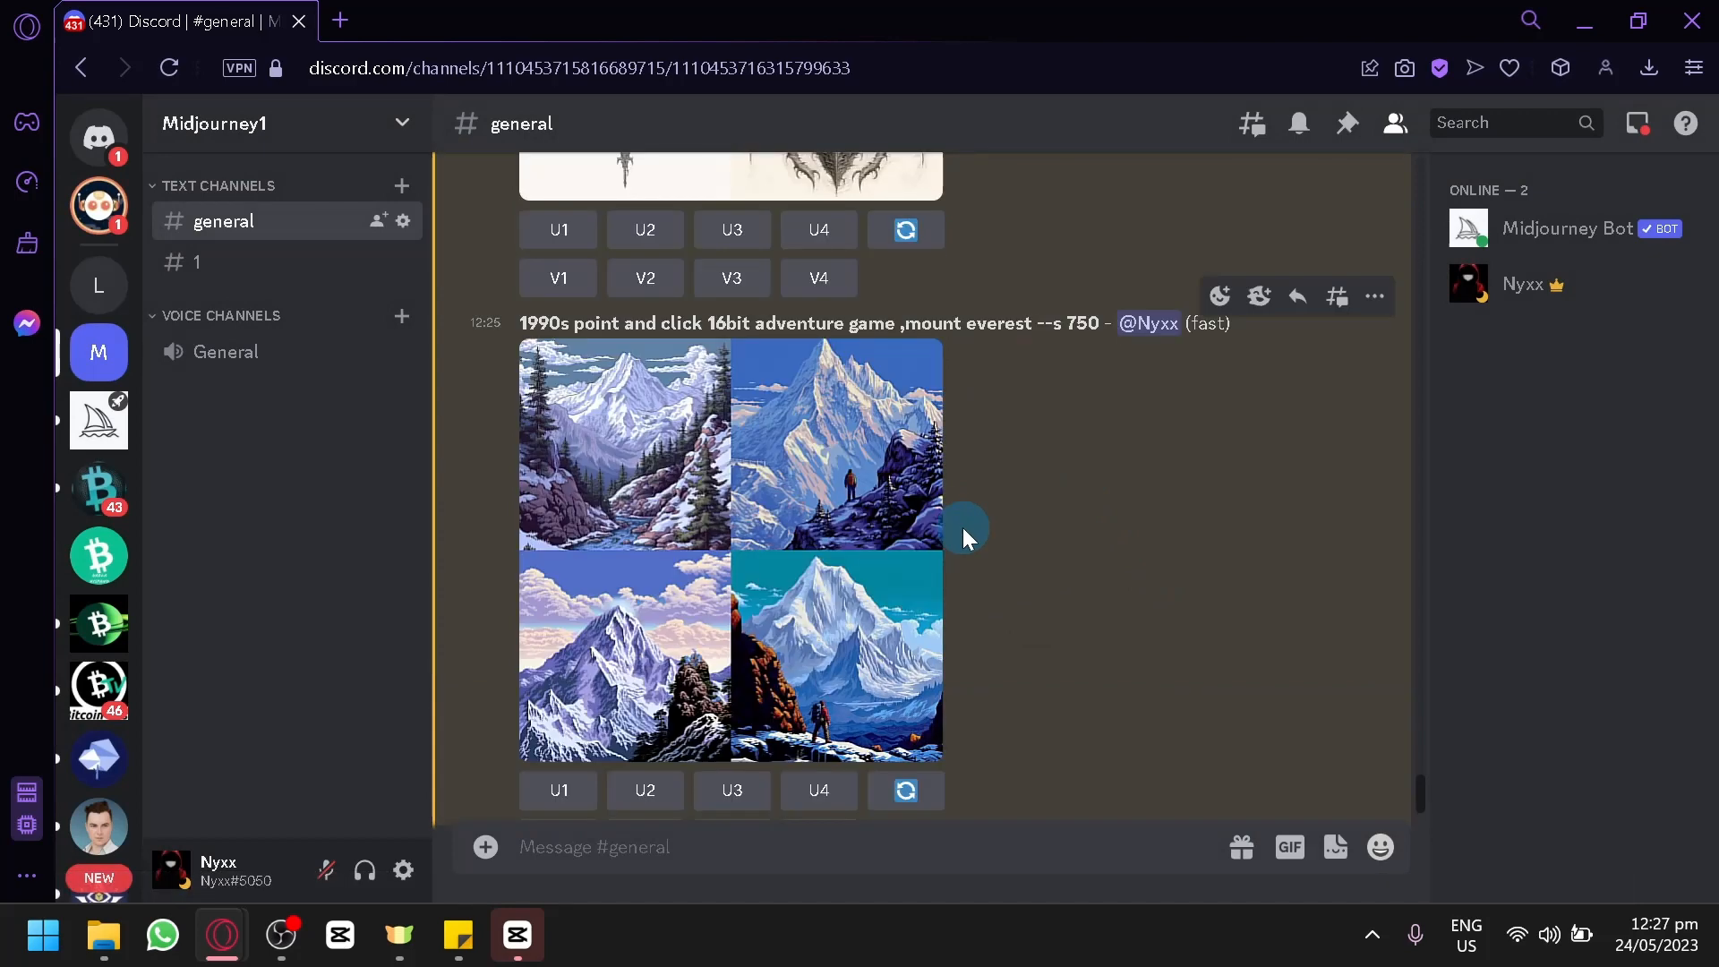
left_click(885, 521)
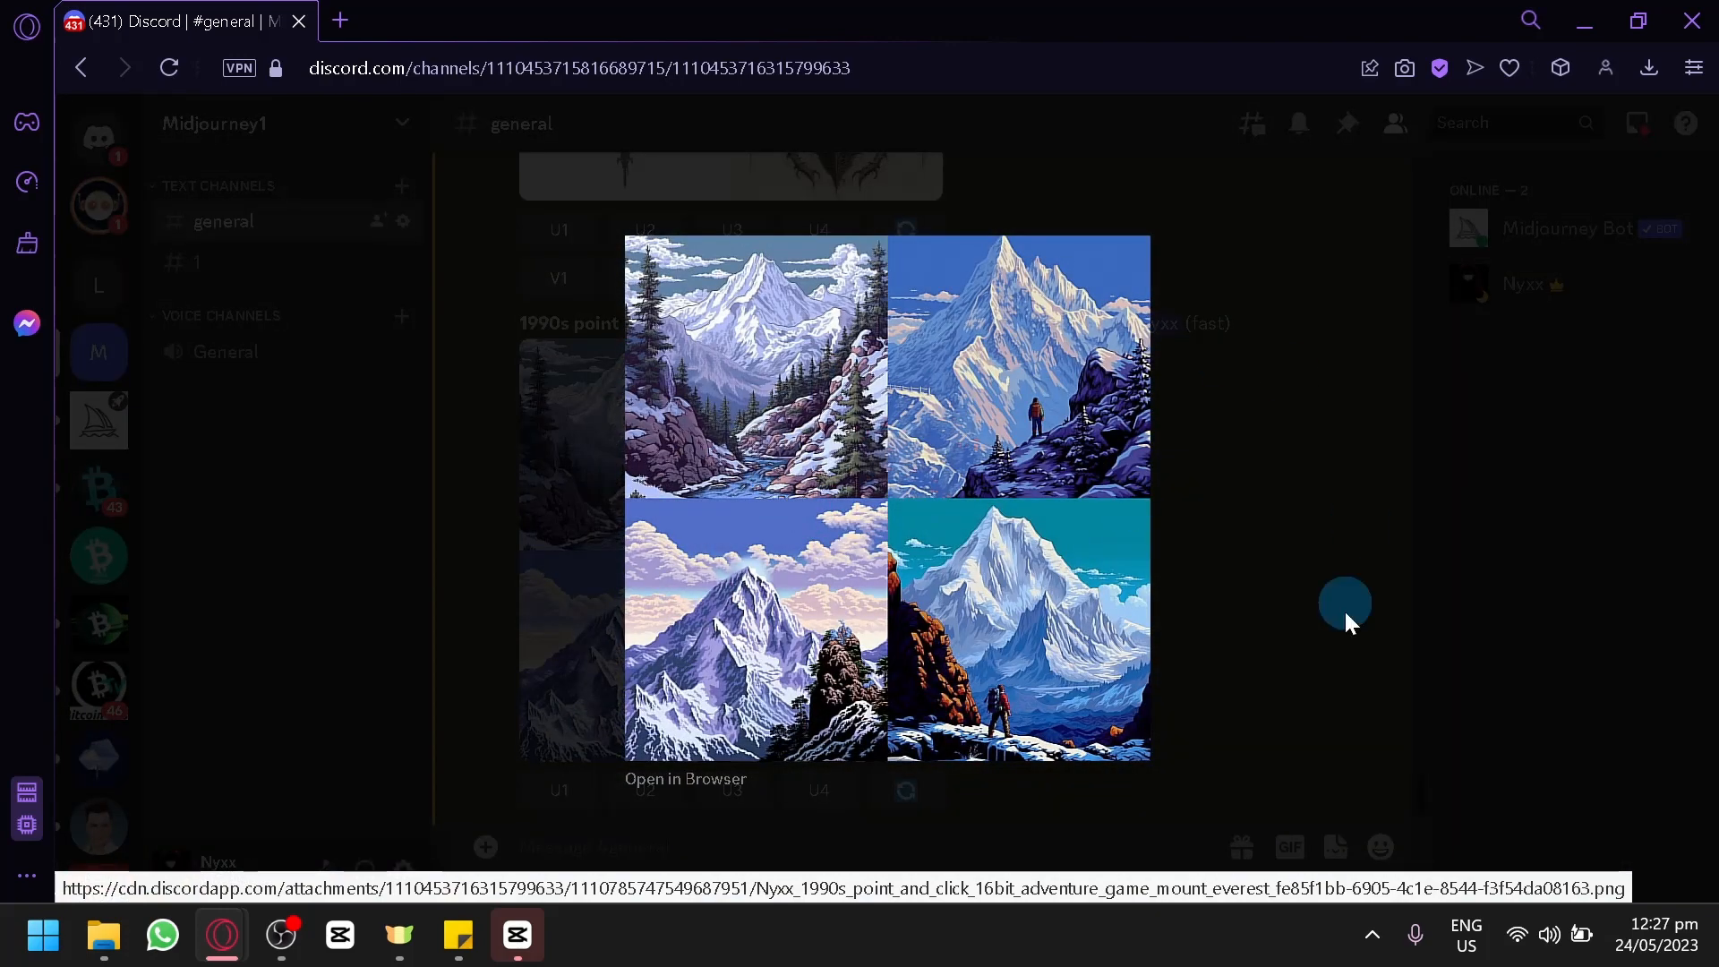
left_click(1280, 593)
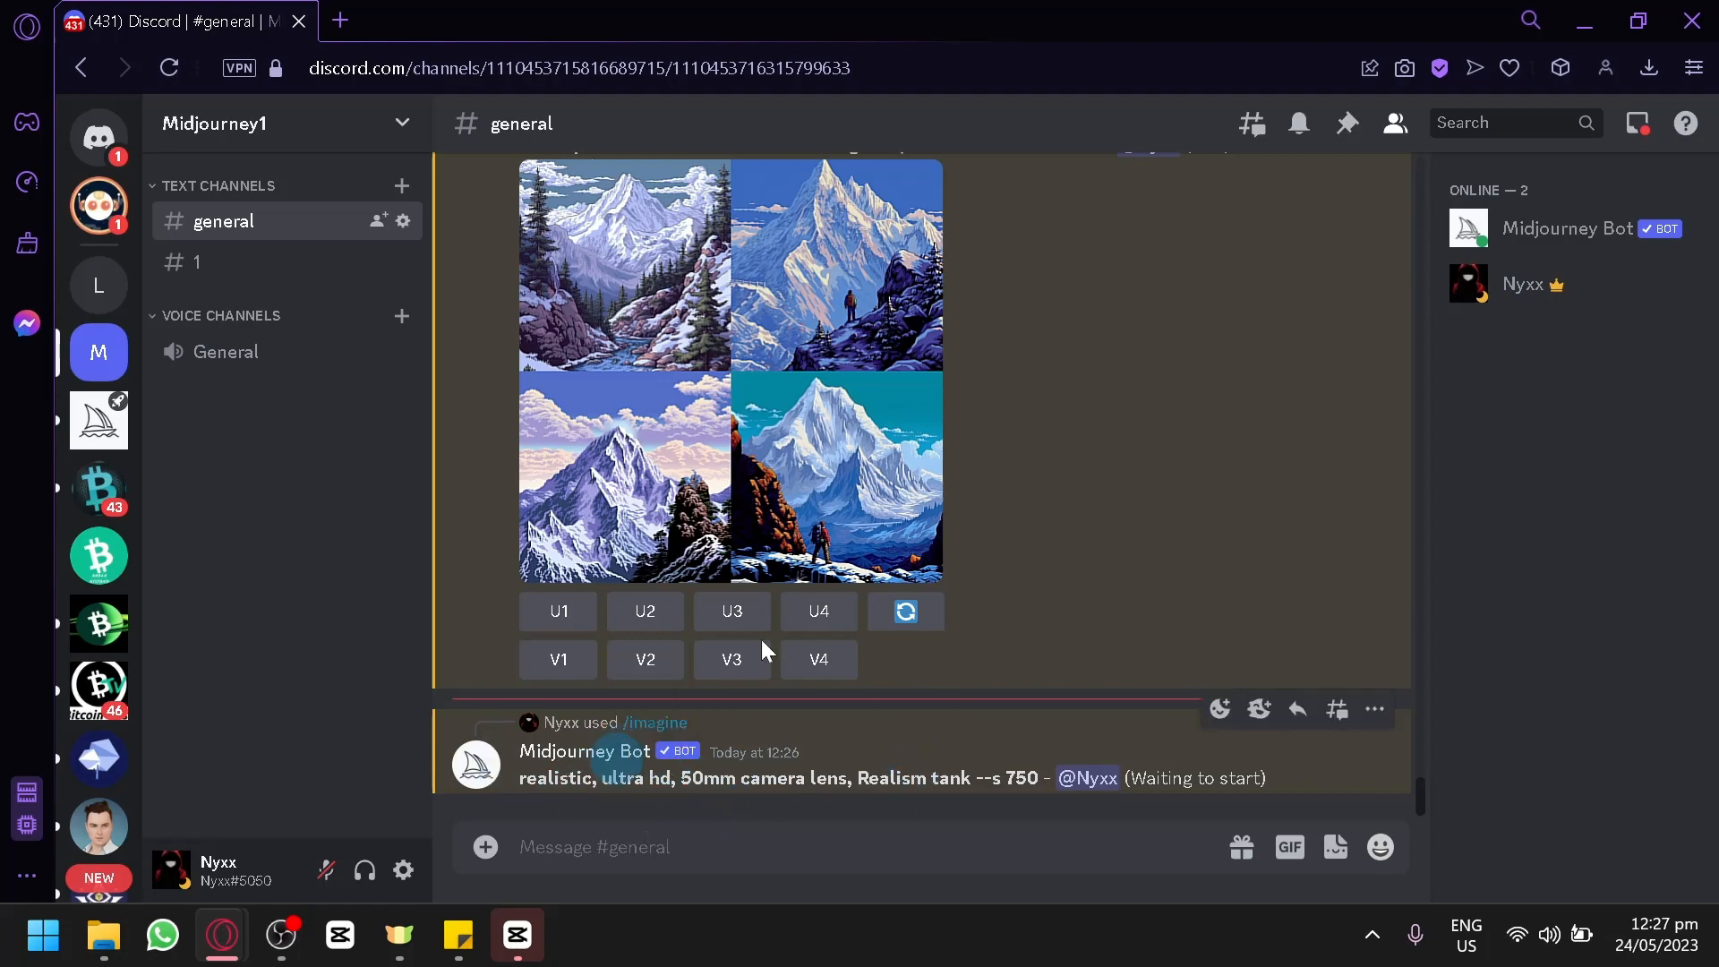
Step: View the realistic 50mm camera lens tank grid enlarged and look back over the earlier generated images
scroll(1049, 630, "up", 12)
scroll(1050, 630, "down", 8)
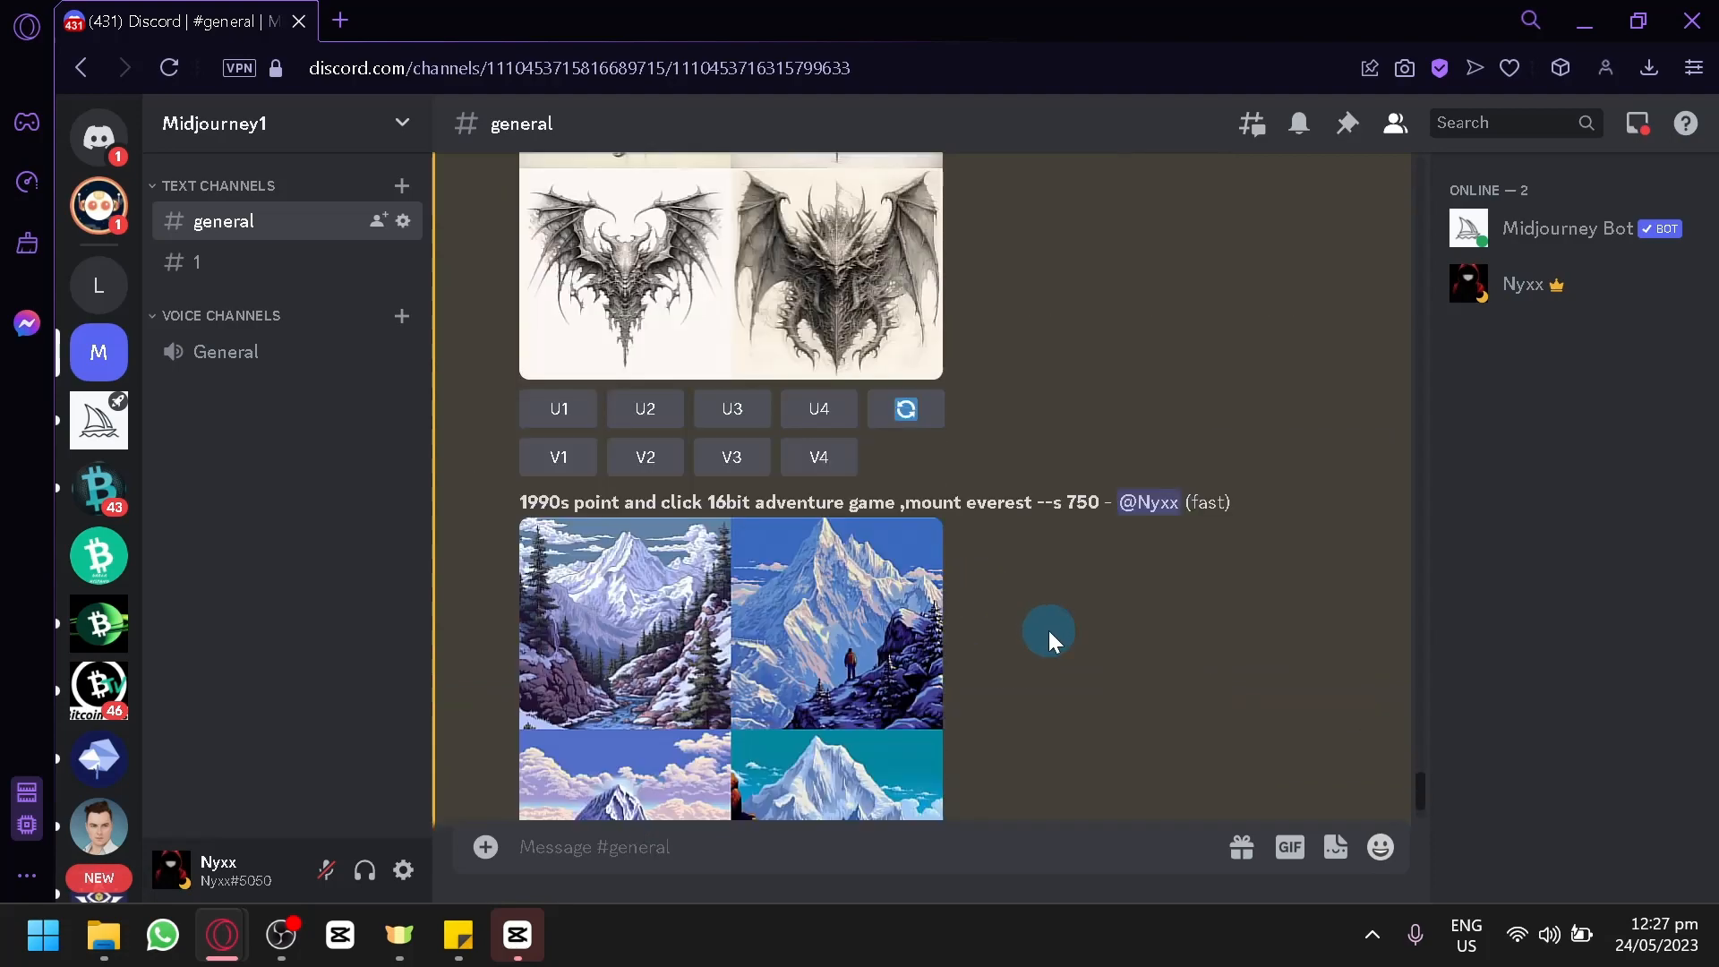
scroll(1050, 631, "down", 4)
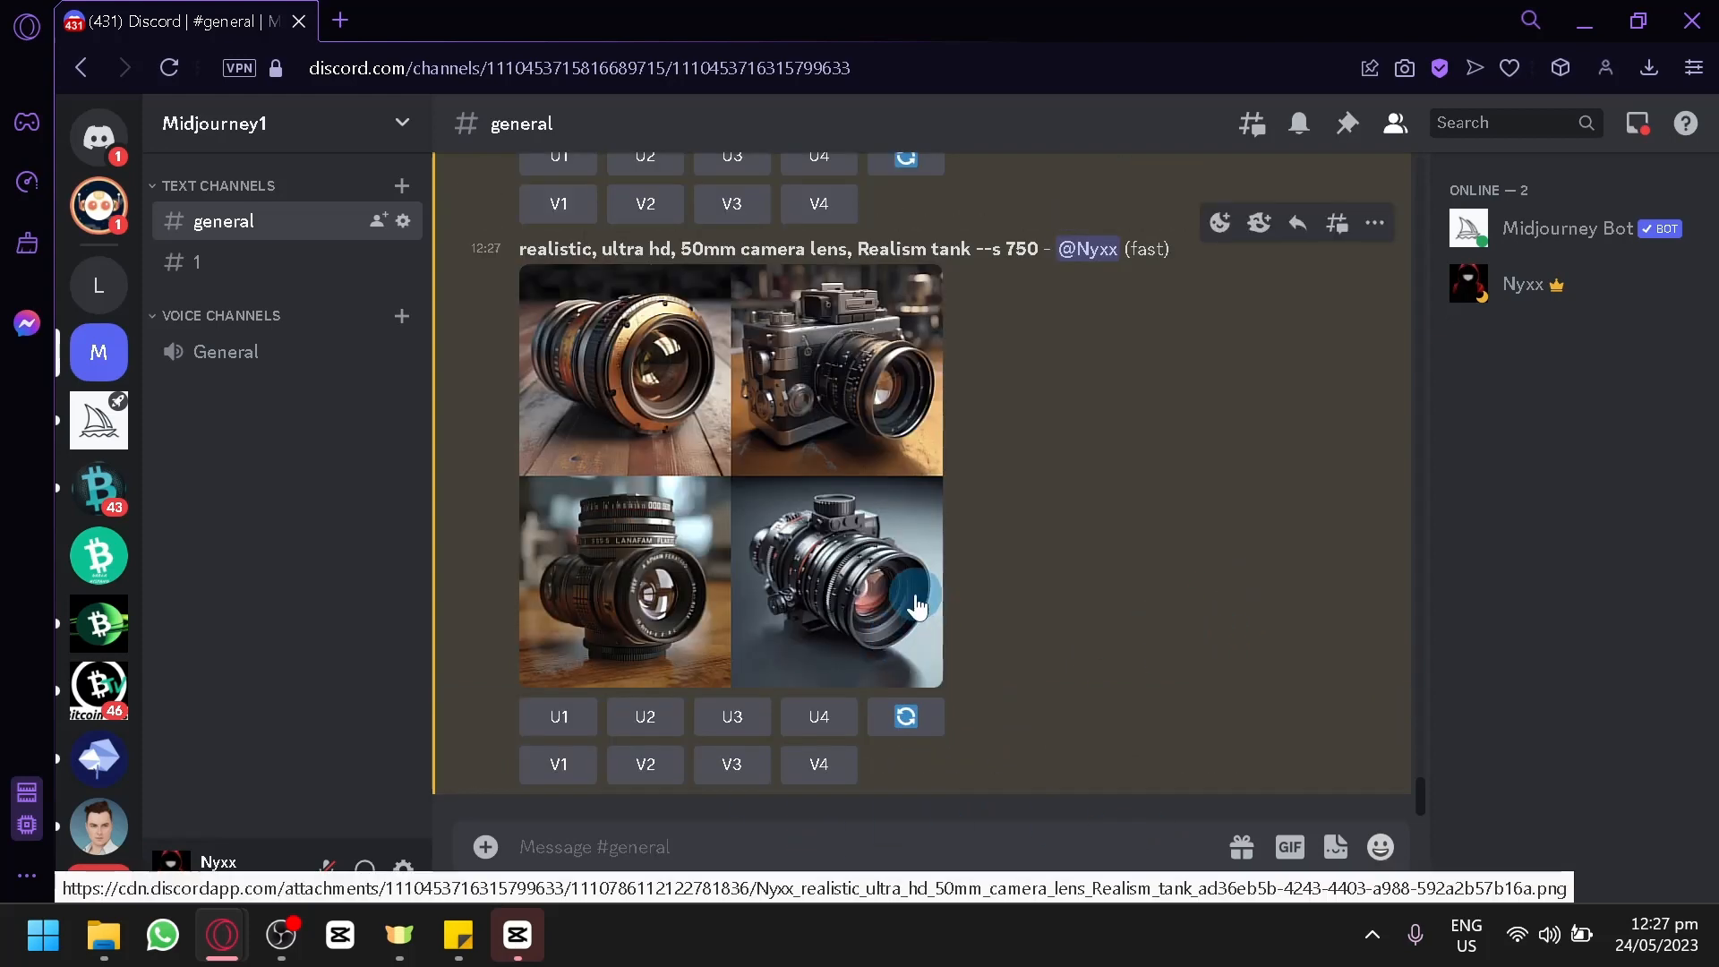
left_click(915, 598)
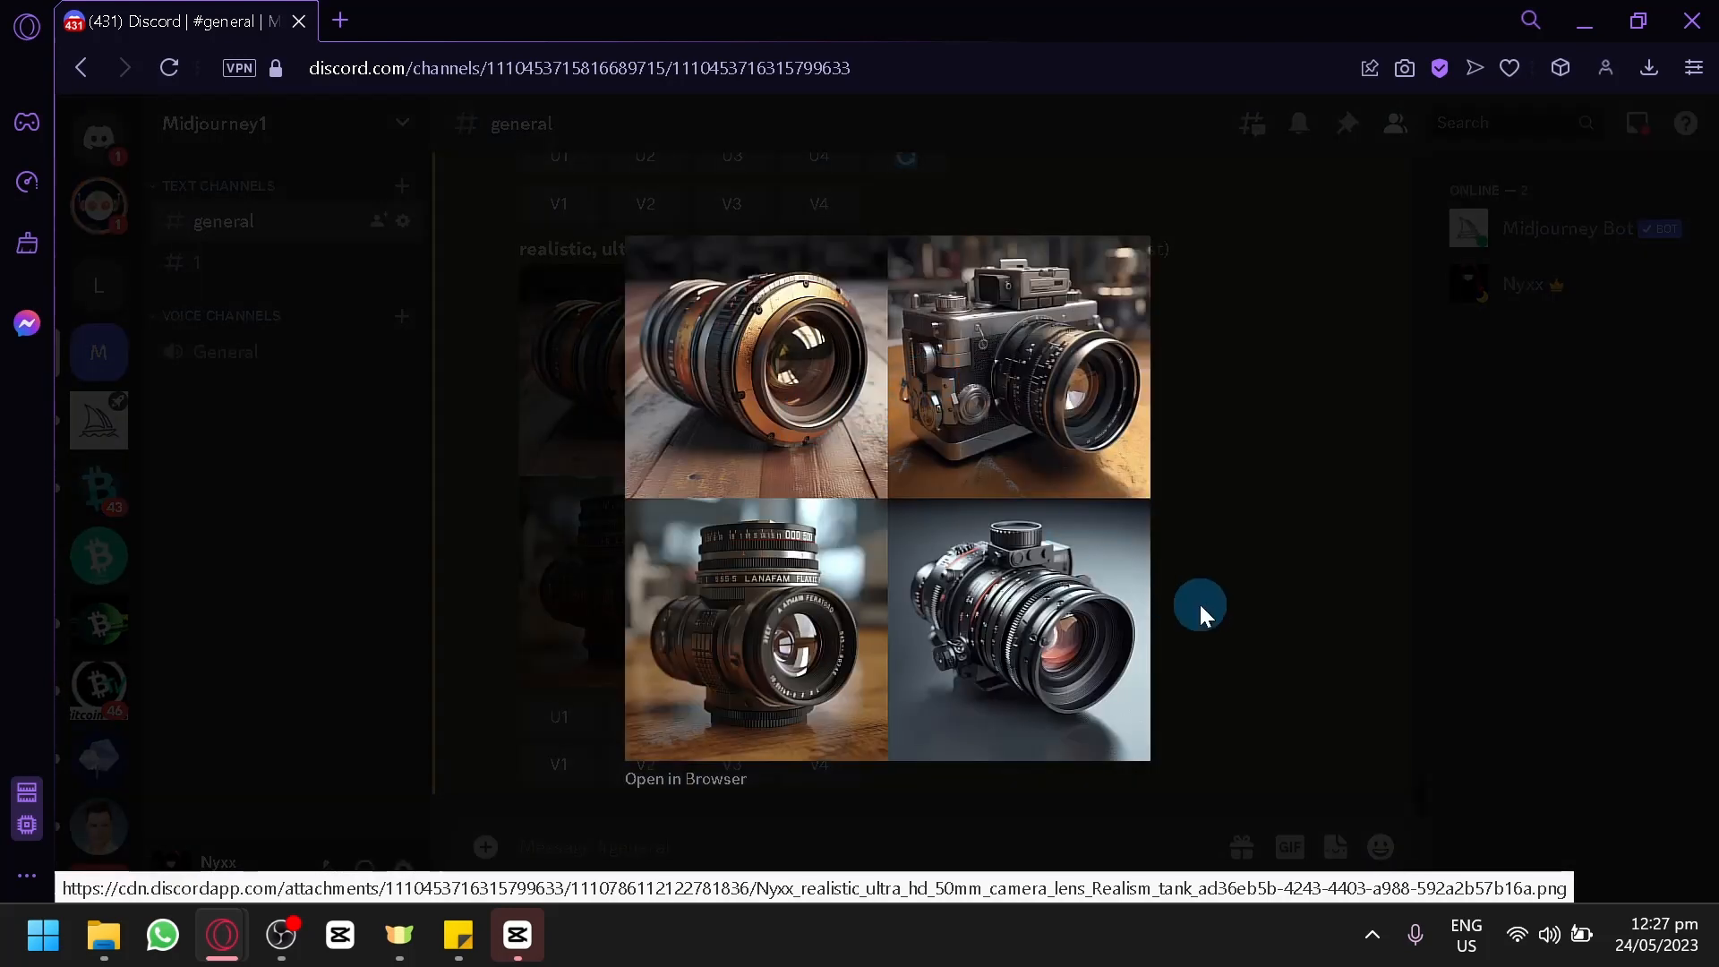
left_click(1251, 562)
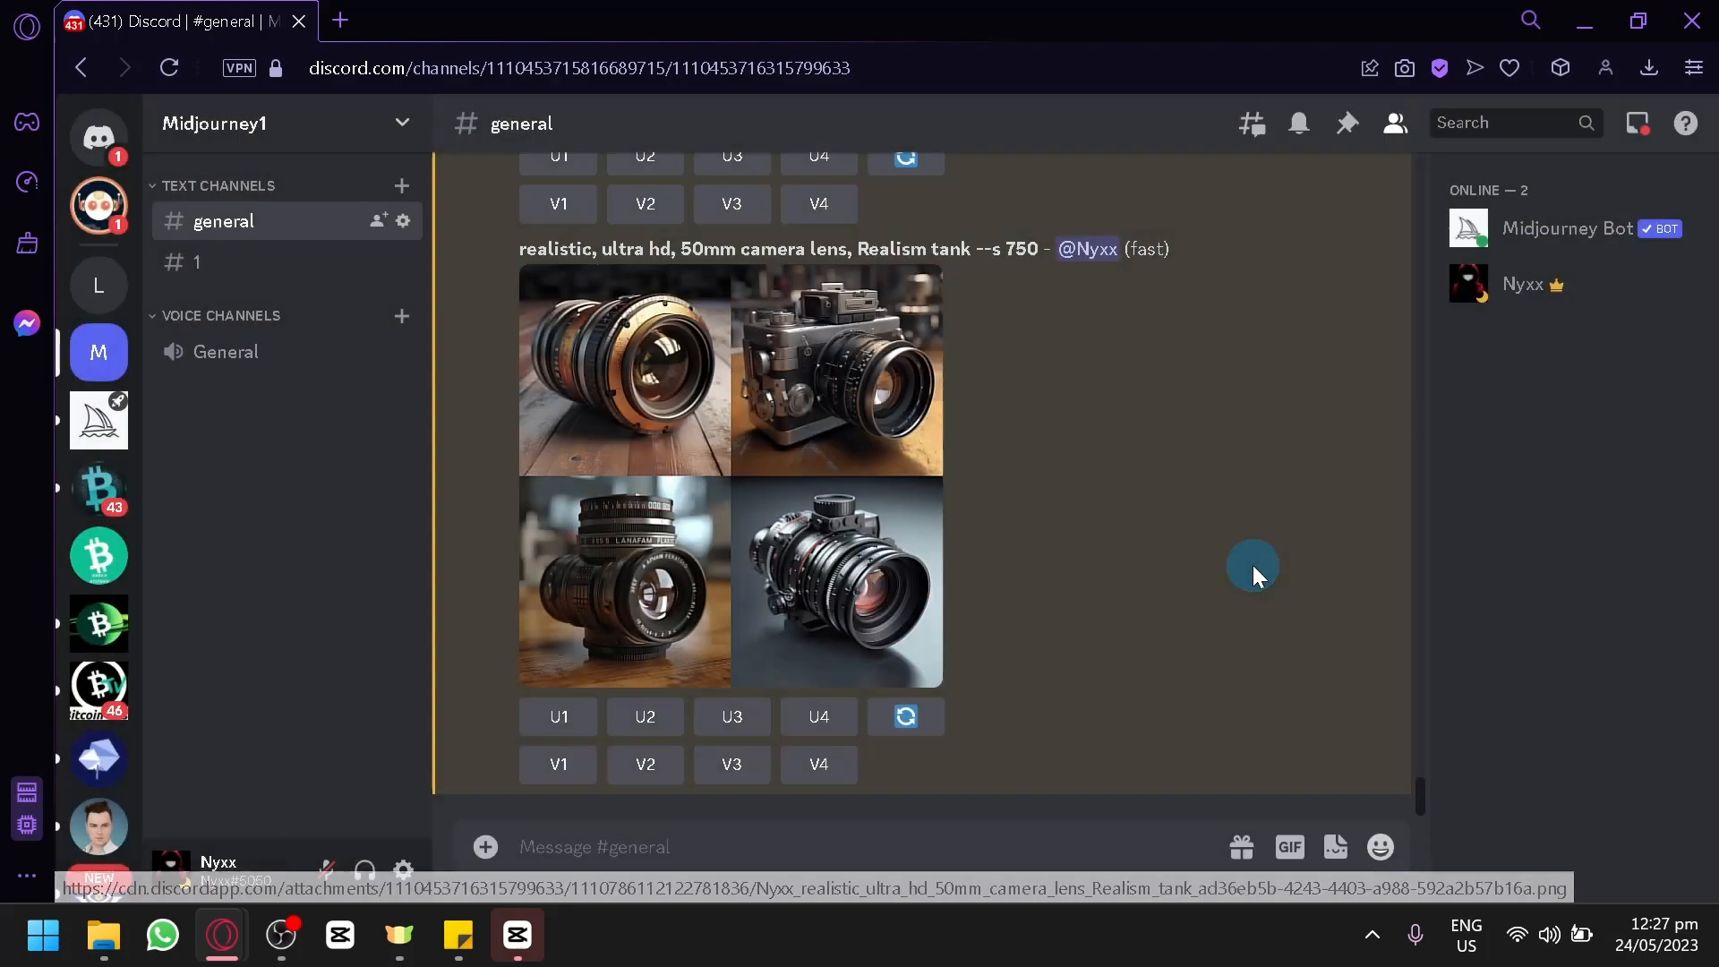
scroll(1163, 501, "up", 5)
scroll(1137, 465, "up", 10)
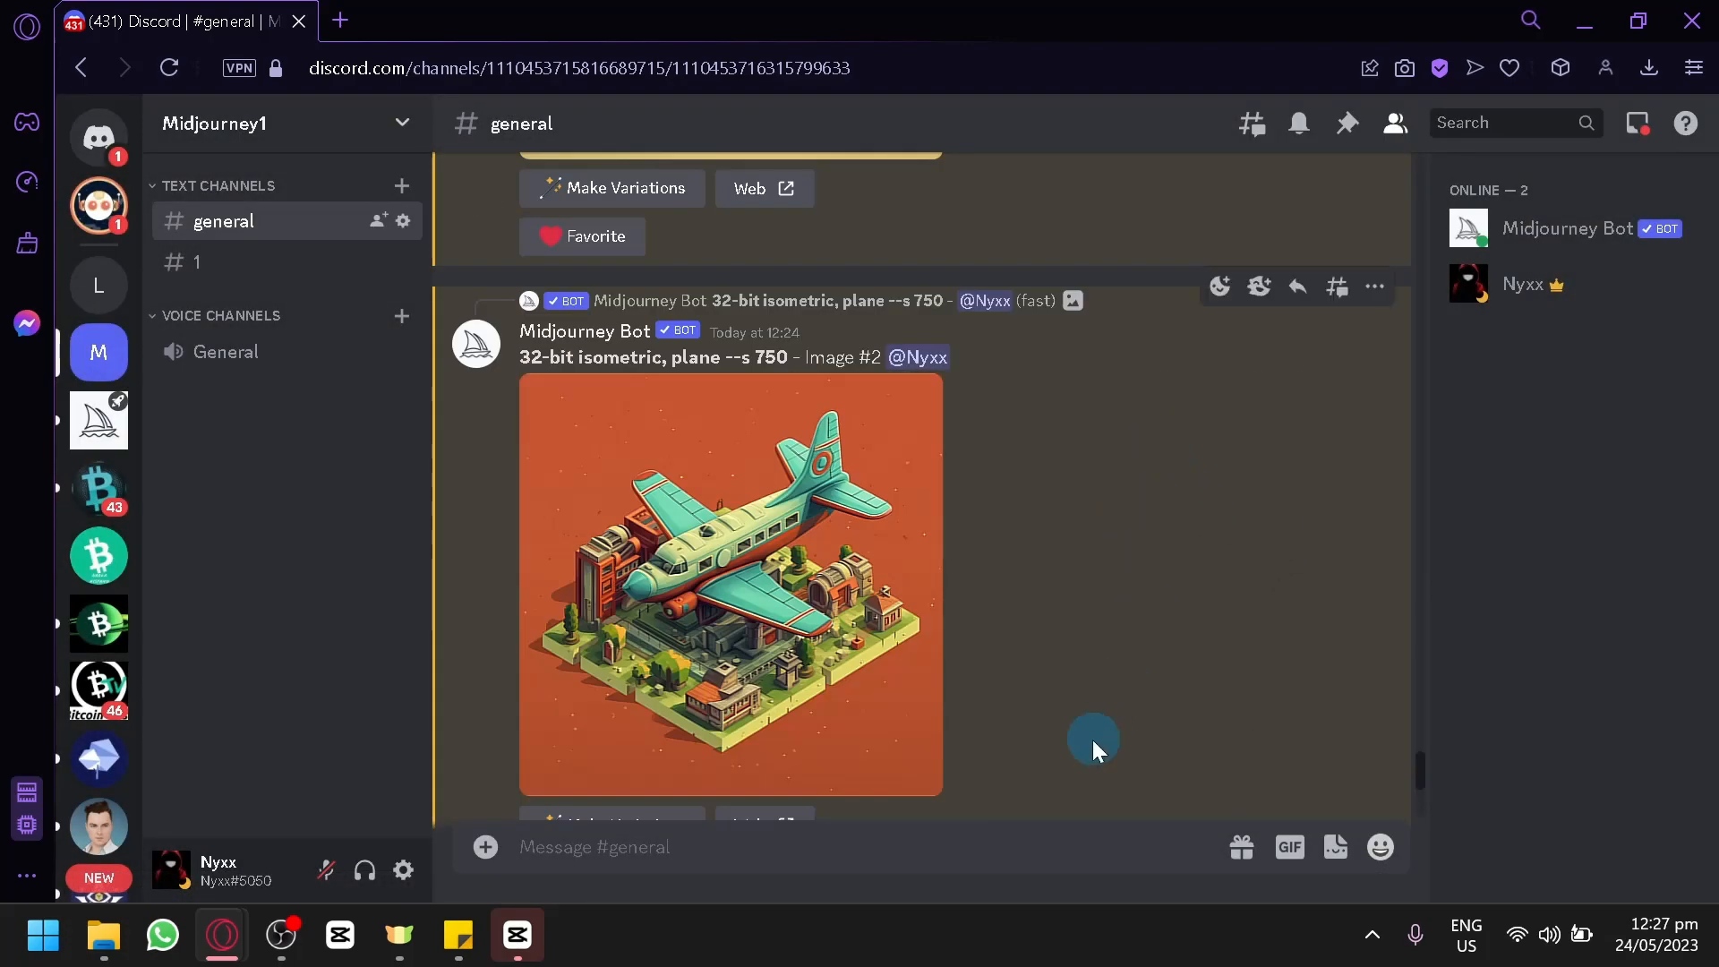
scroll(1074, 627, "down", 10)
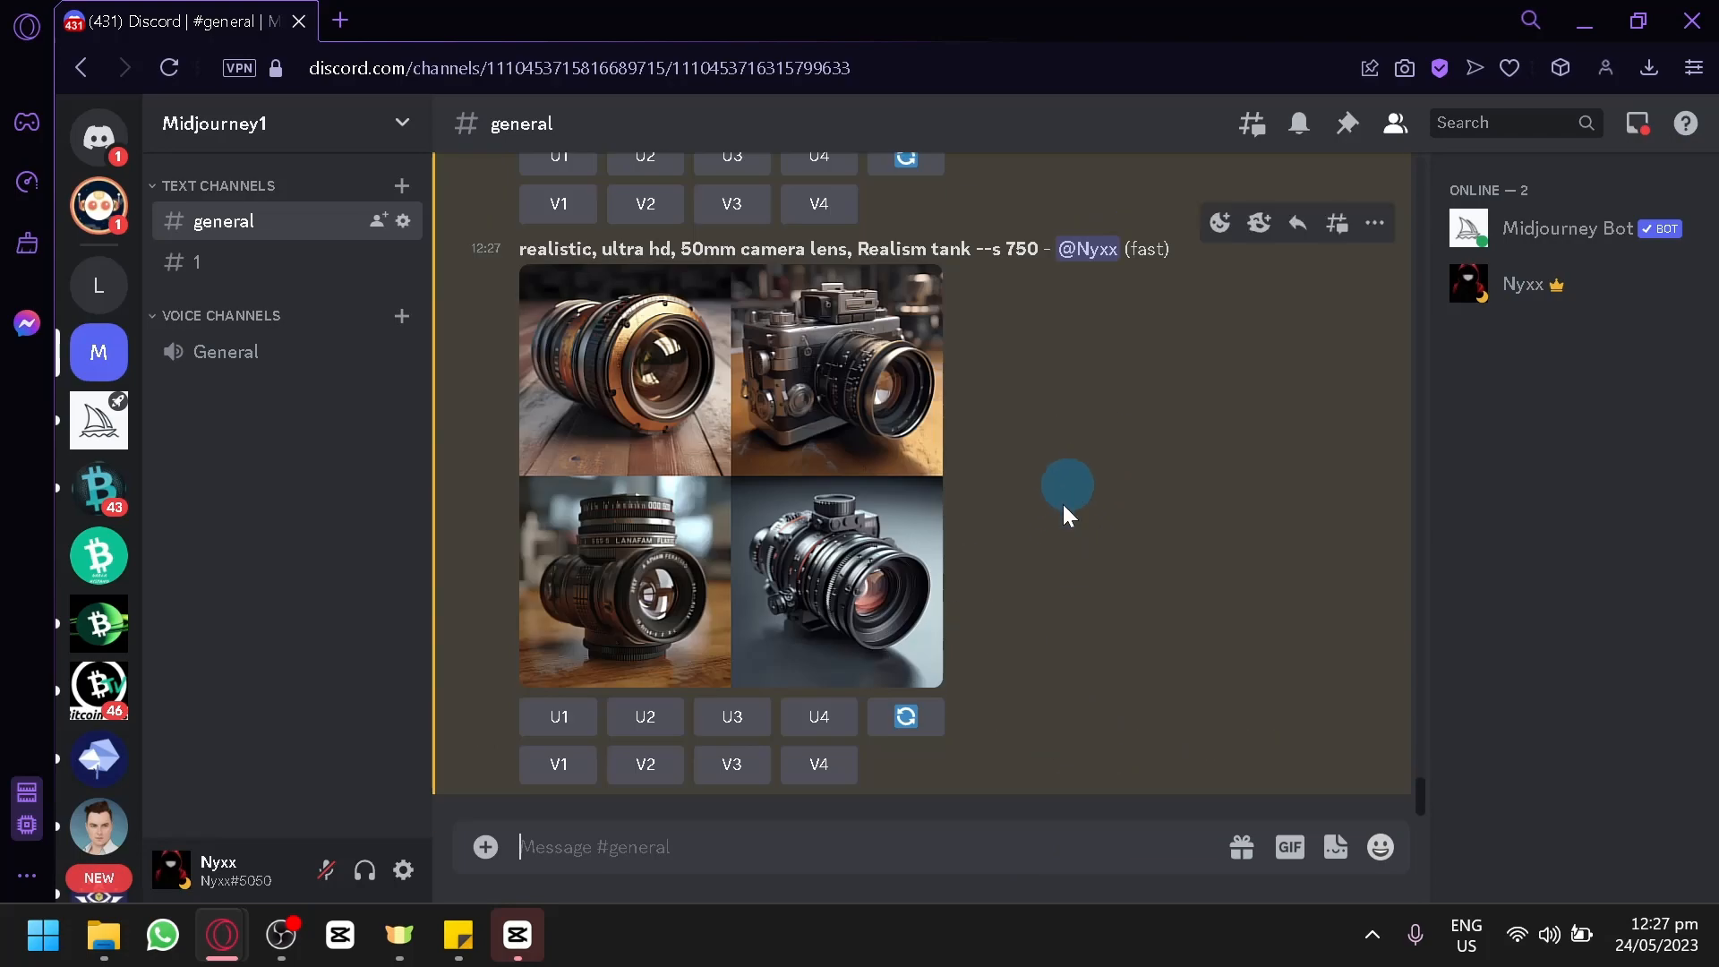